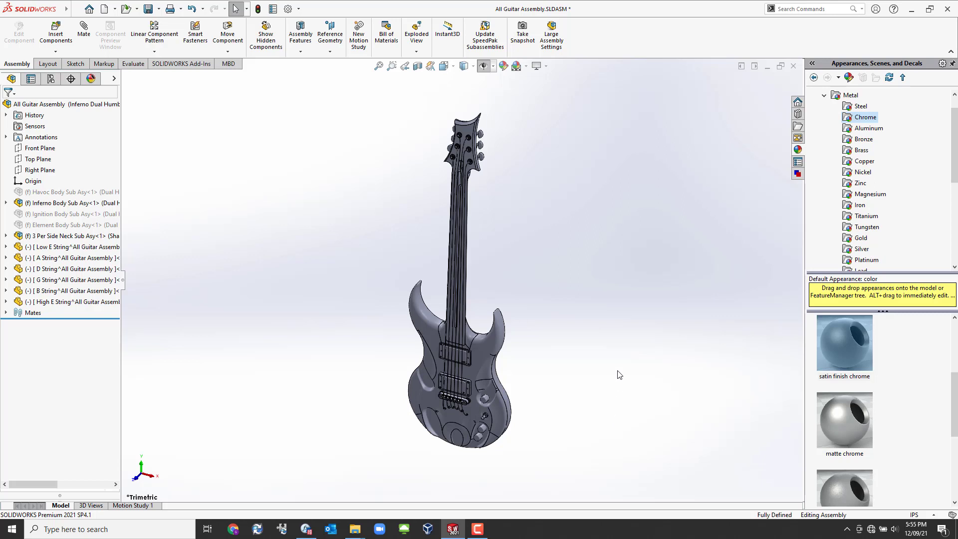
- Select all six guitar strings in the assembly and suppress them
middle_click_drag(586, 343, 581, 321)
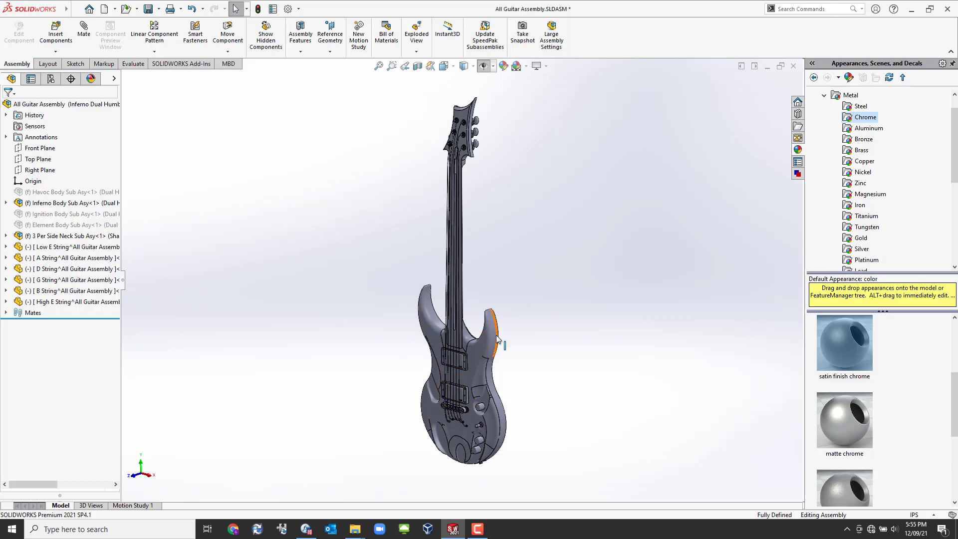
middle_click_drag(494, 326, 497, 367)
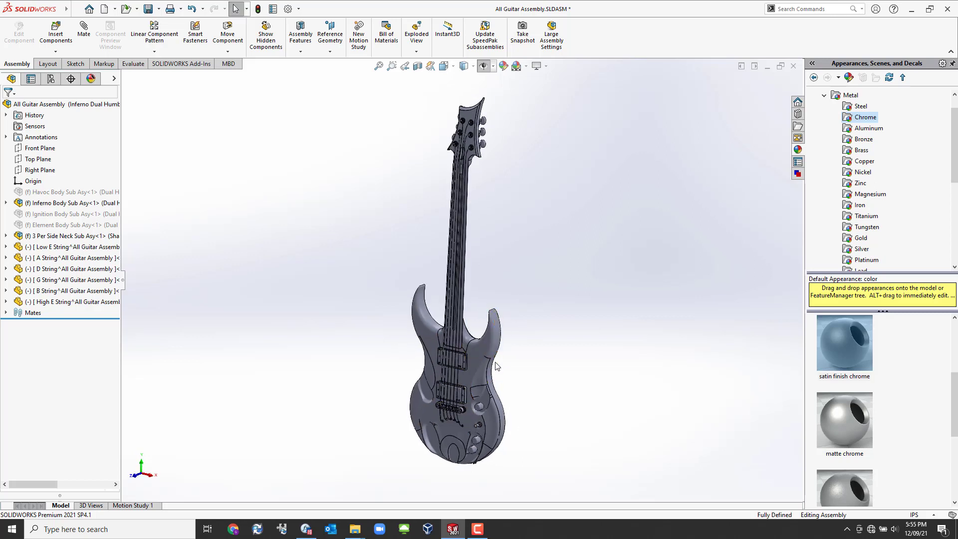
left_click_drag(523, 80, 391, 232)
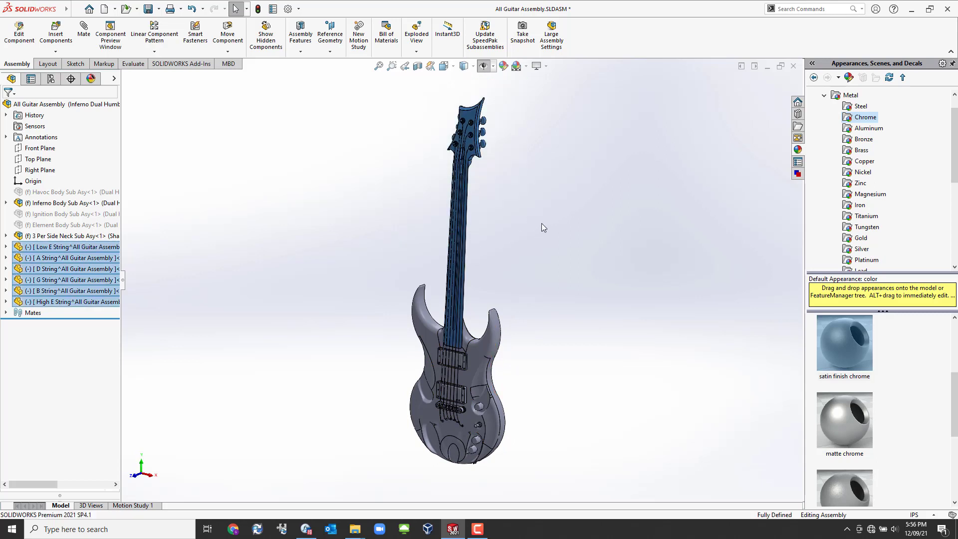
right_click(549, 203)
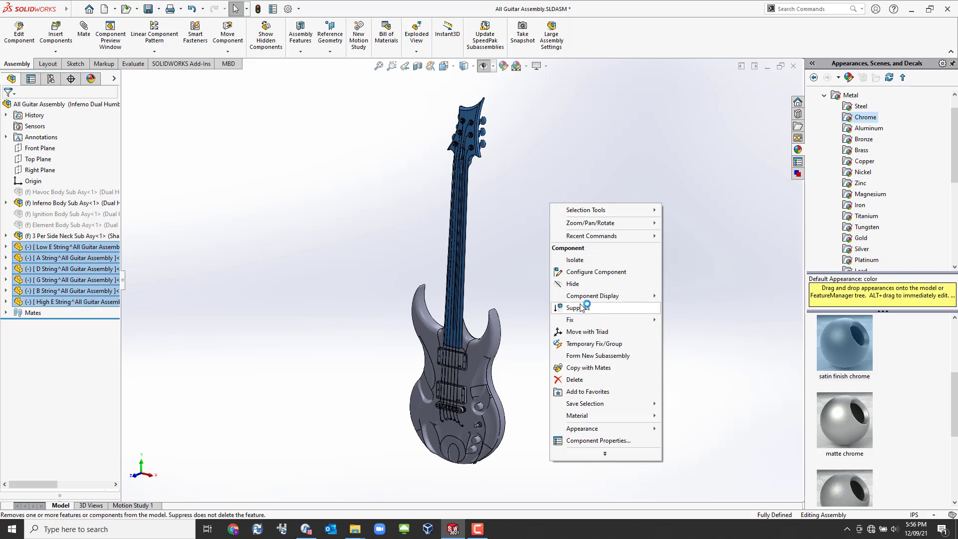
left_click(573, 308)
left_click(495, 279)
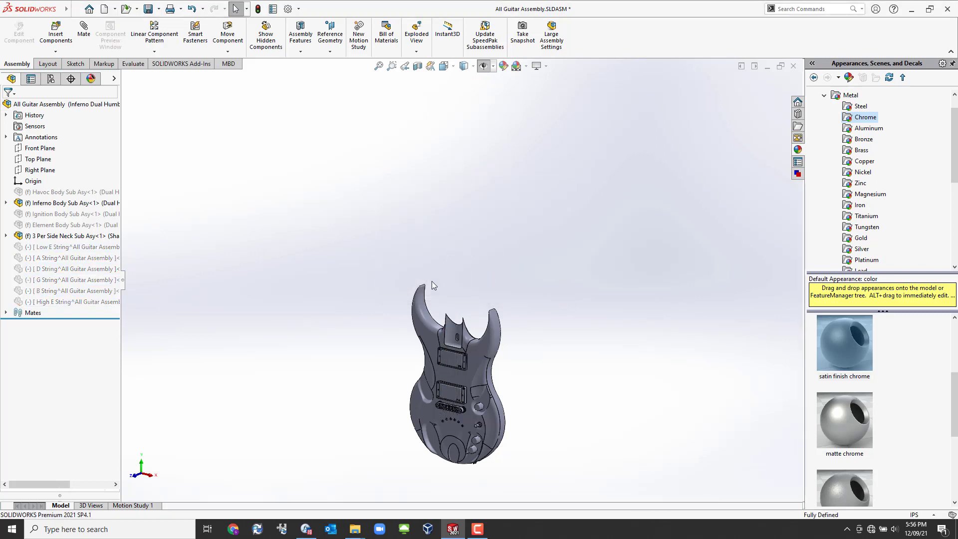
- Suppress both humbucker pickups in the guitar body, the neck pickup first and the bridge pickup second
scroll(469, 439, "down", 3)
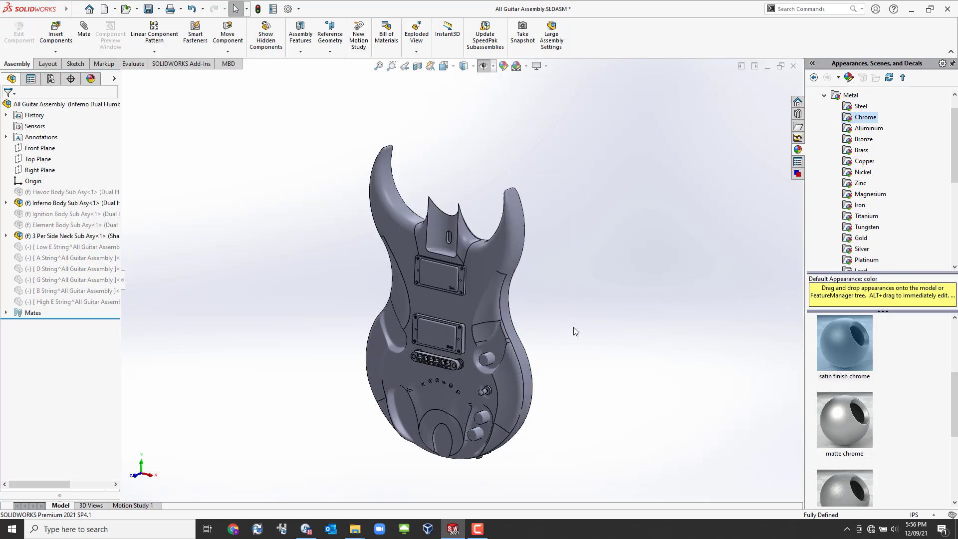
left_click(442, 285)
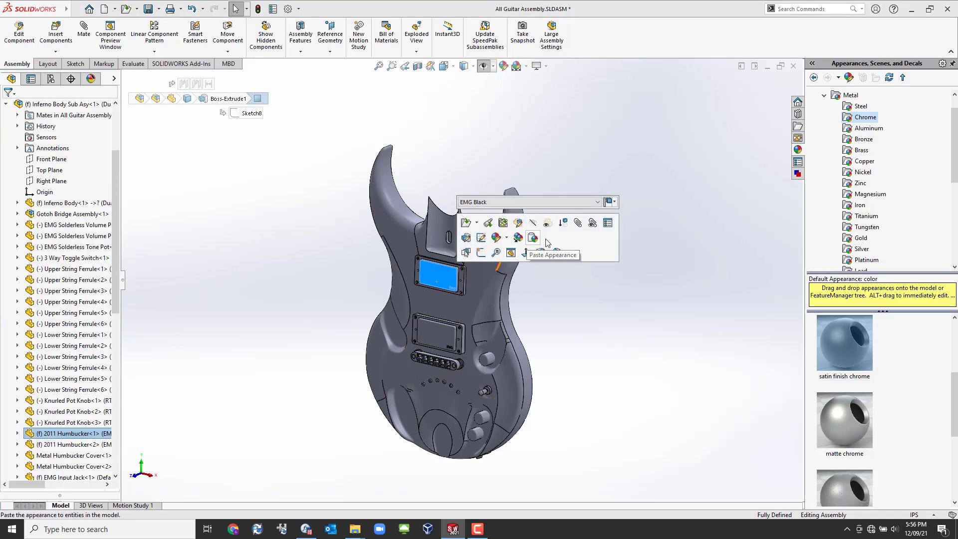
left_click(565, 225)
scroll(441, 335, "down", 3)
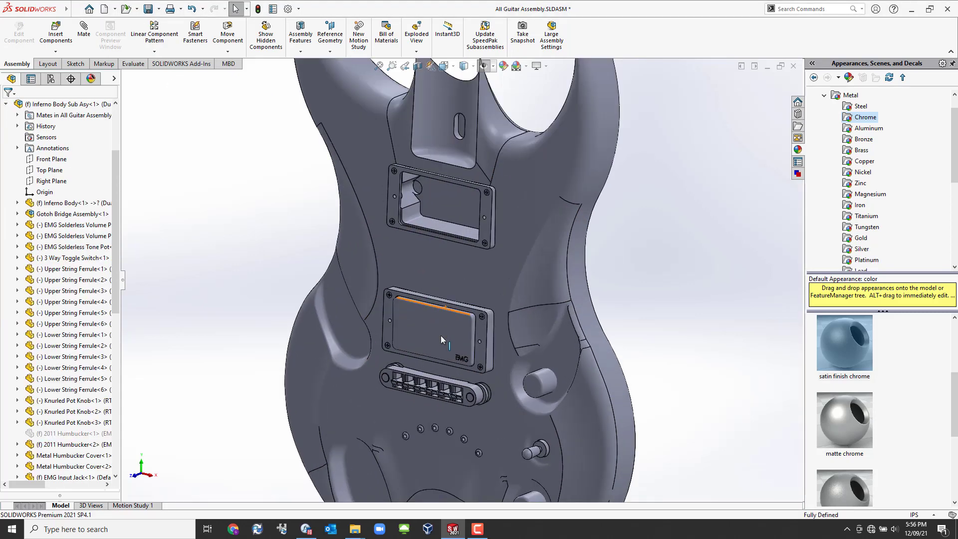
left_click(441, 335)
left_click(567, 276)
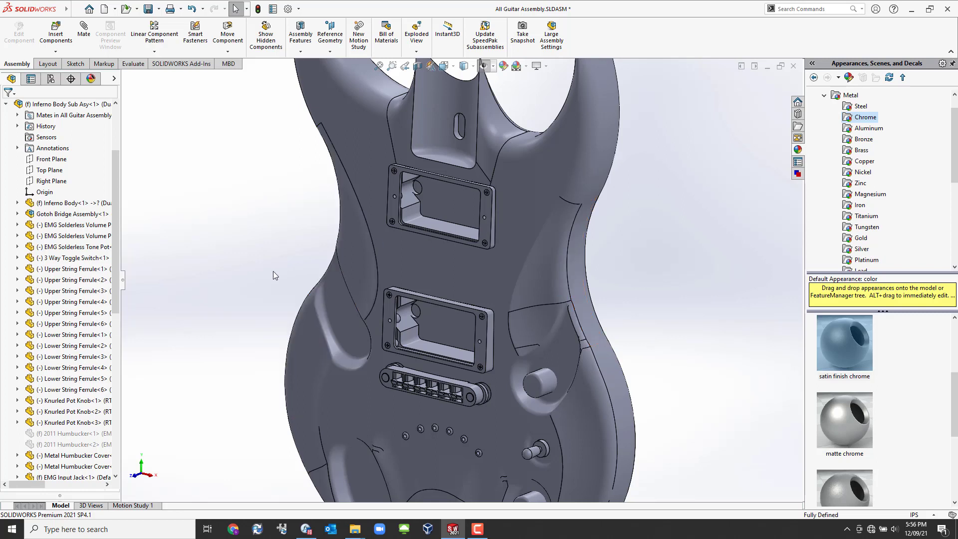
key("f")
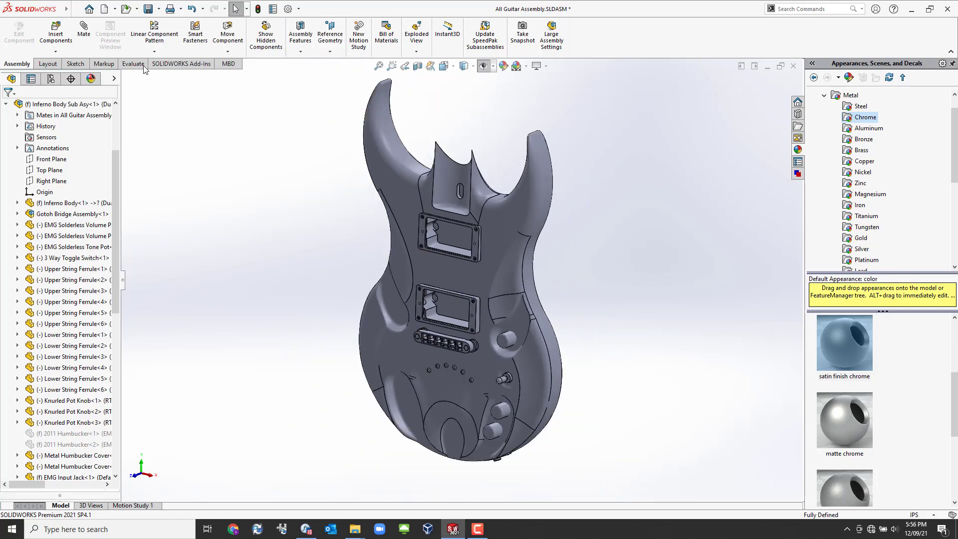
left_click(160, 9)
left_click(169, 36)
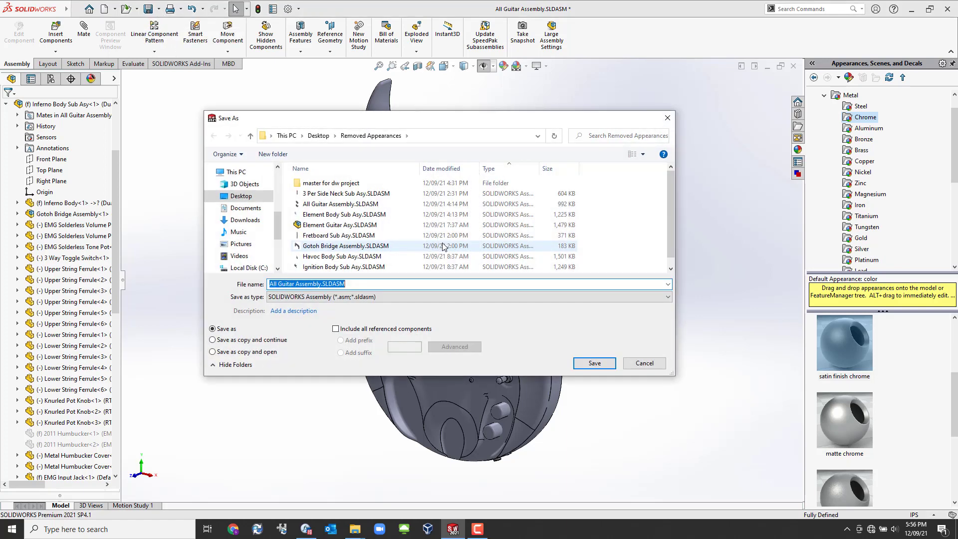
left_click(351, 297)
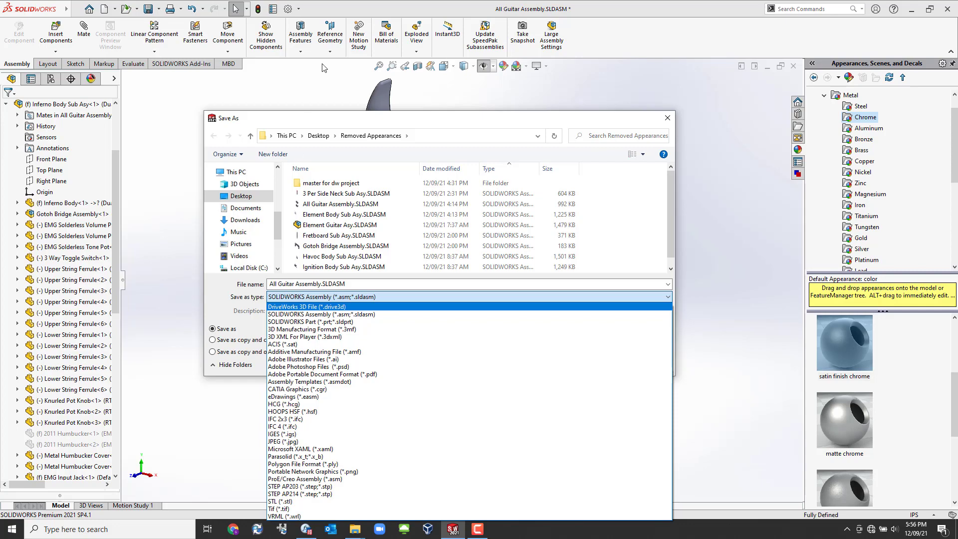
left_click(668, 120)
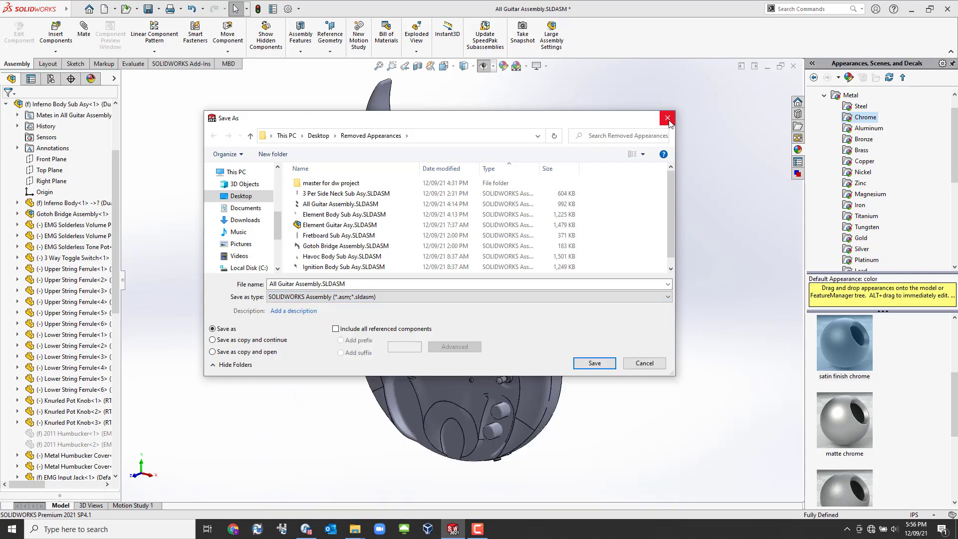
left_click(668, 121)
- Open Tri-Tone Inferno.DRIVE3D from the Desktop's MidEvil > MidEvil DriveWorks > Drive3D folder
mouse_move(355, 529)
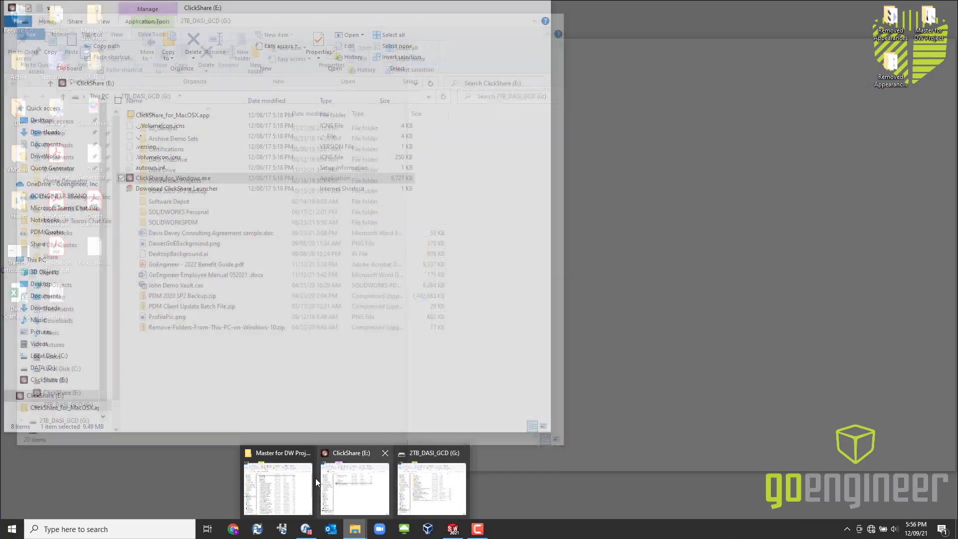
left_click(300, 483)
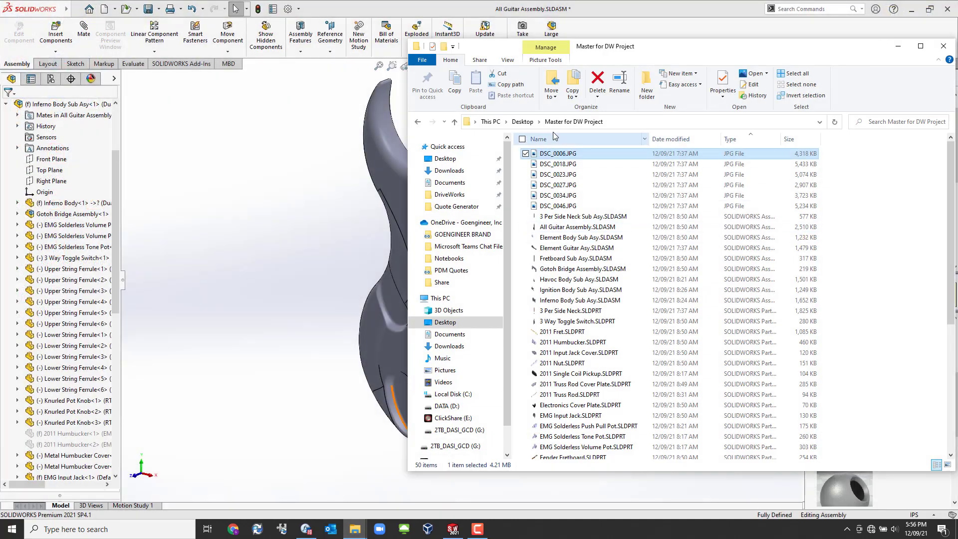
left_click(522, 121)
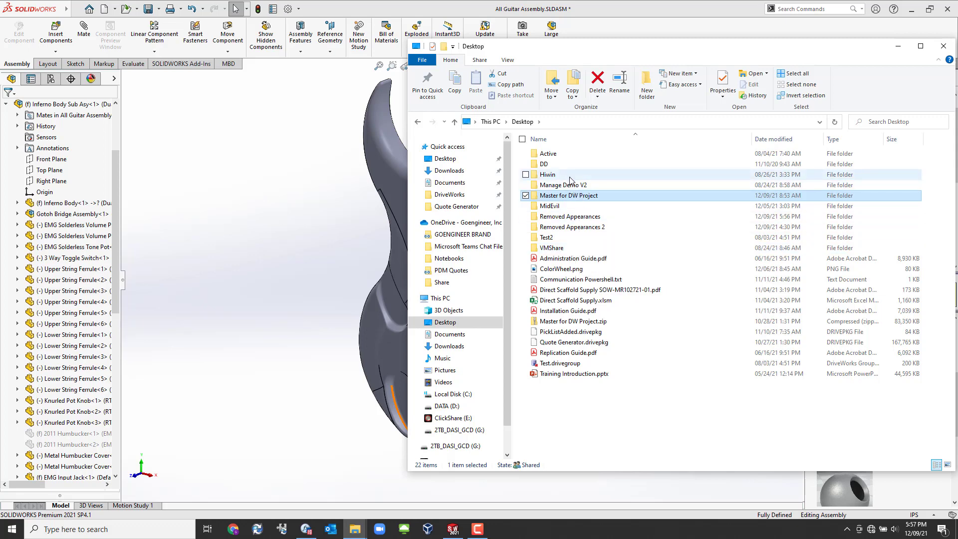
double_click(572, 209)
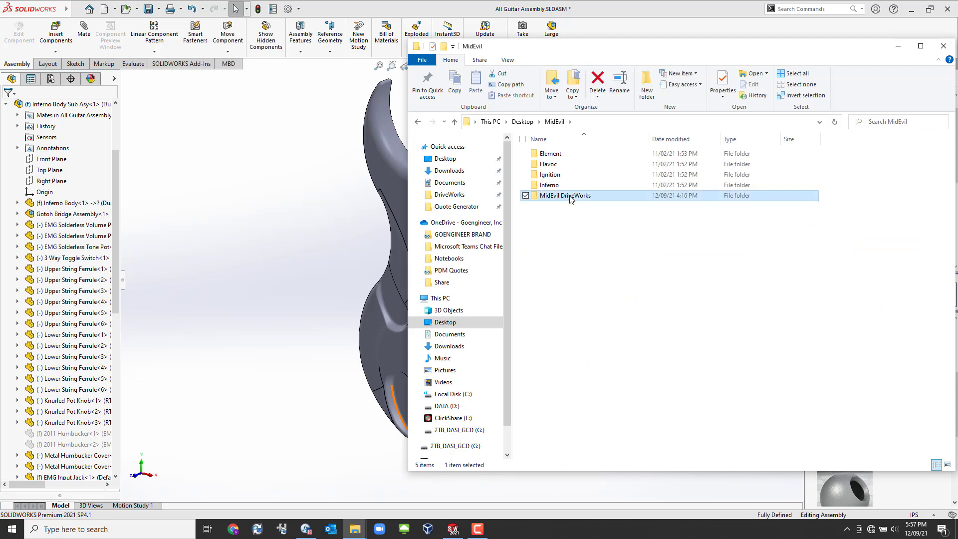
double_click(572, 198)
left_click(562, 166)
double_click(561, 166)
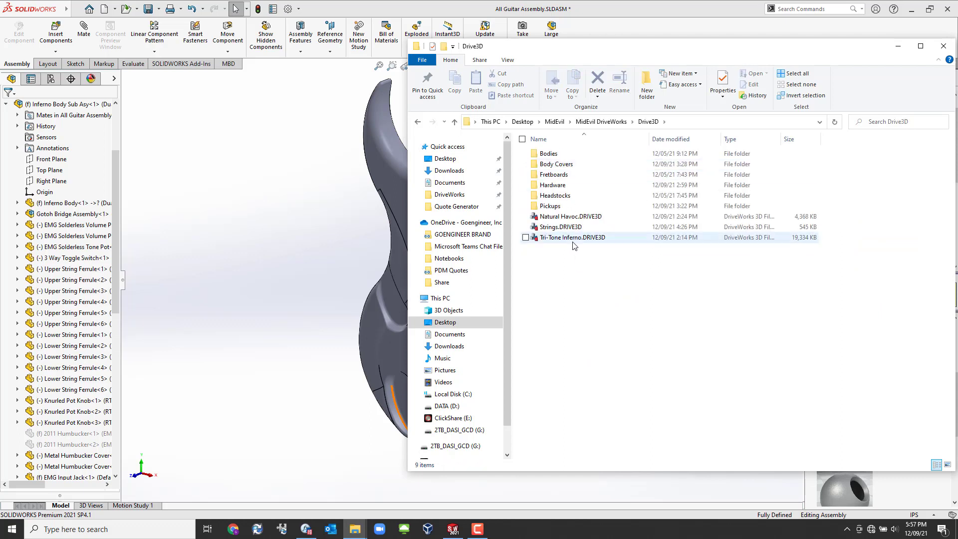
double_click(574, 241)
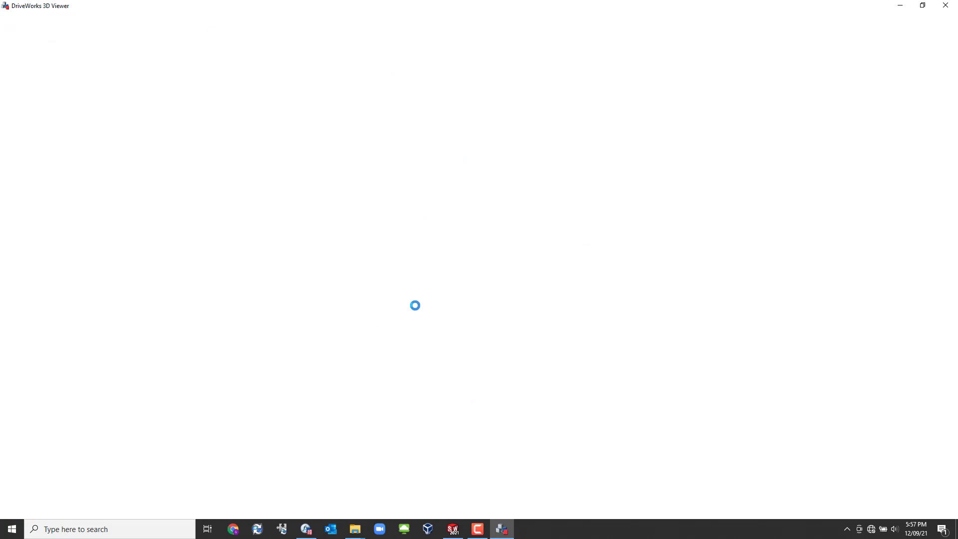
left_click(354, 532)
left_click(427, 488)
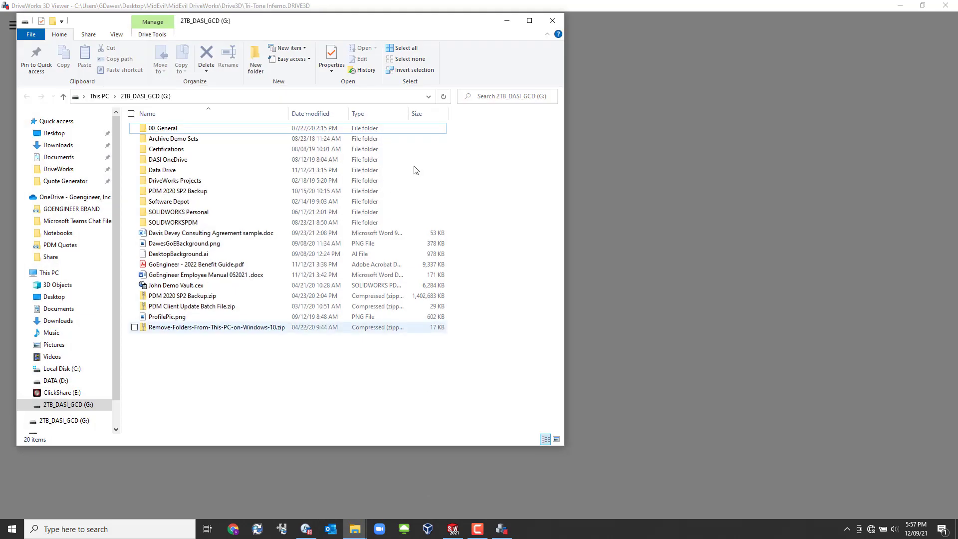
left_click(504, 19)
- Browse the Master for DW Project folder's files, selecting All Guitar Assembly.SLDASM and Inferno Body.SLDPRT
mouse_move(355, 529)
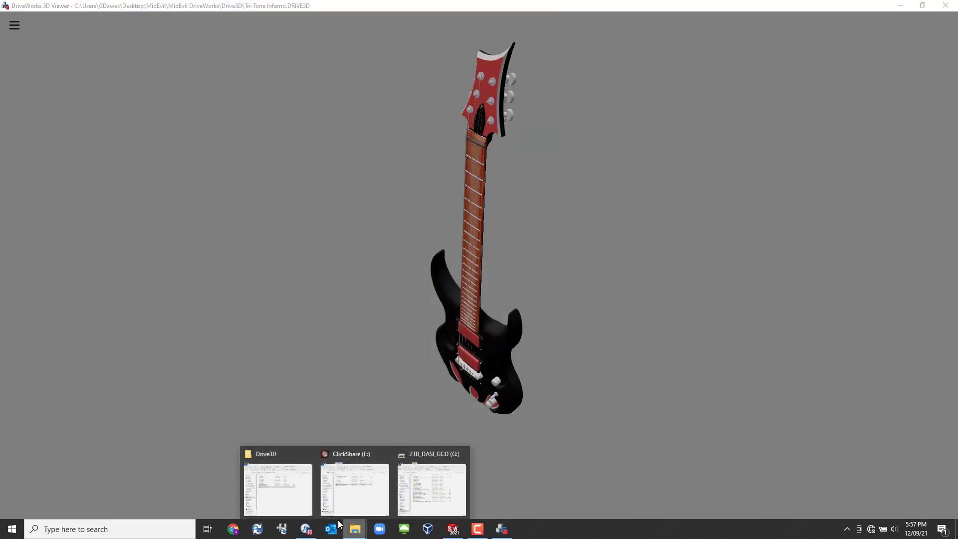
left_click(282, 484)
left_click(793, 238)
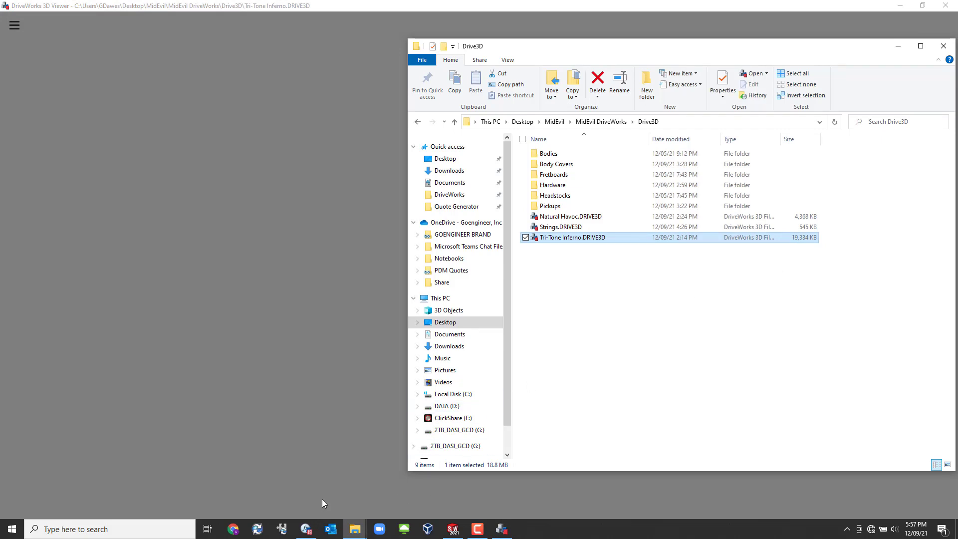
left_click(445, 159)
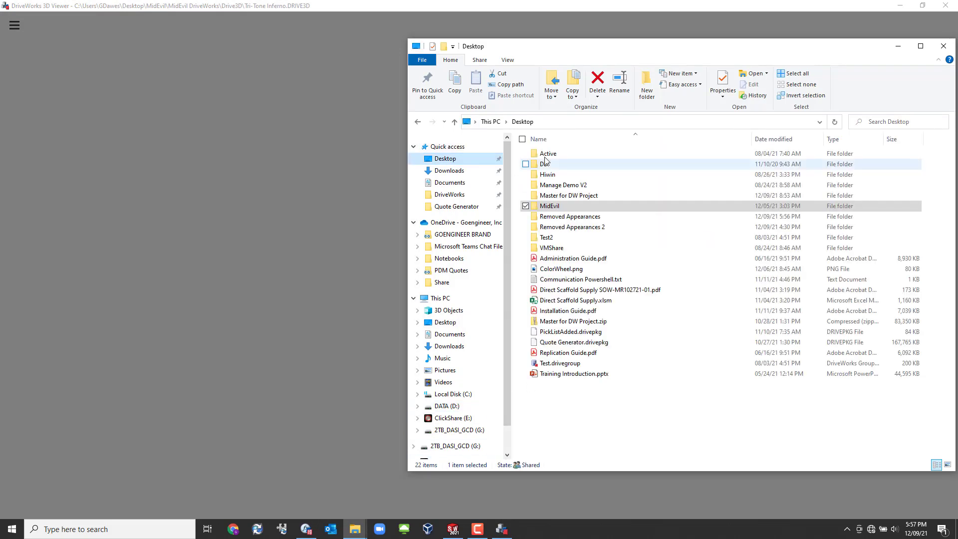
double_click(574, 196)
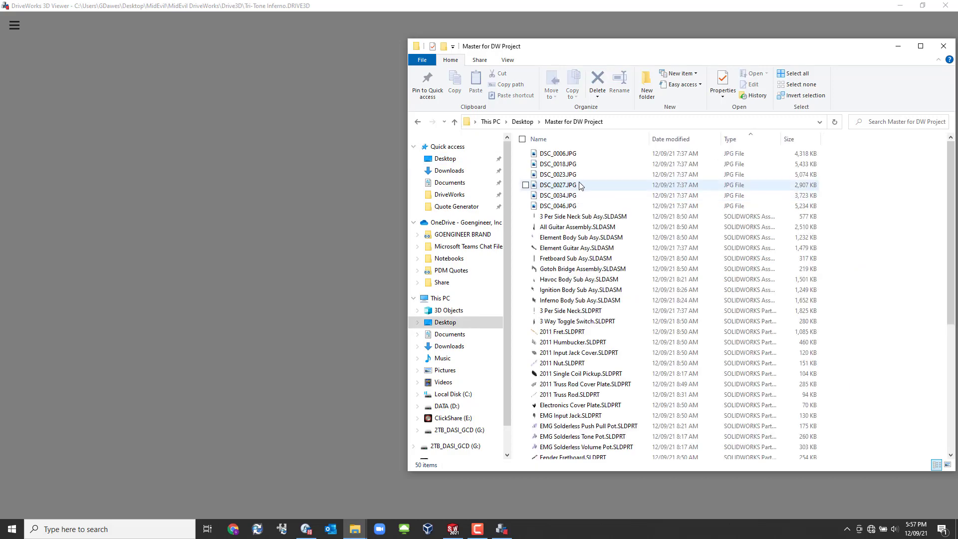
left_click(624, 227)
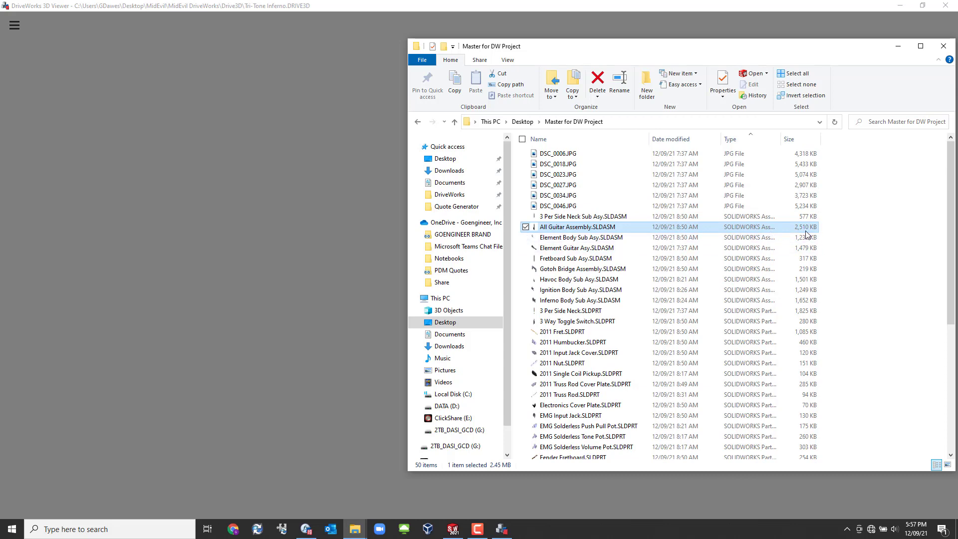
scroll(805, 299, "down", 3)
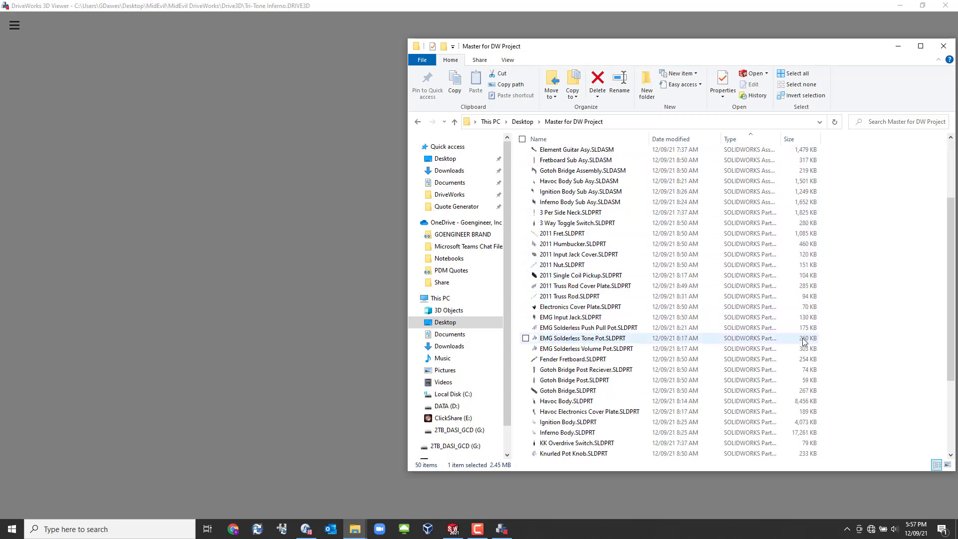
scroll(803, 344, "down", 3)
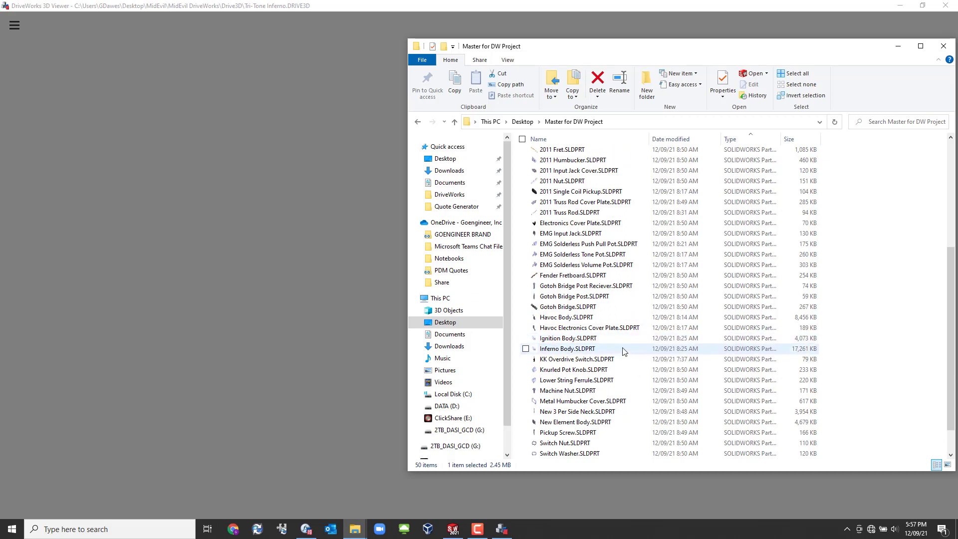
left_click(622, 350)
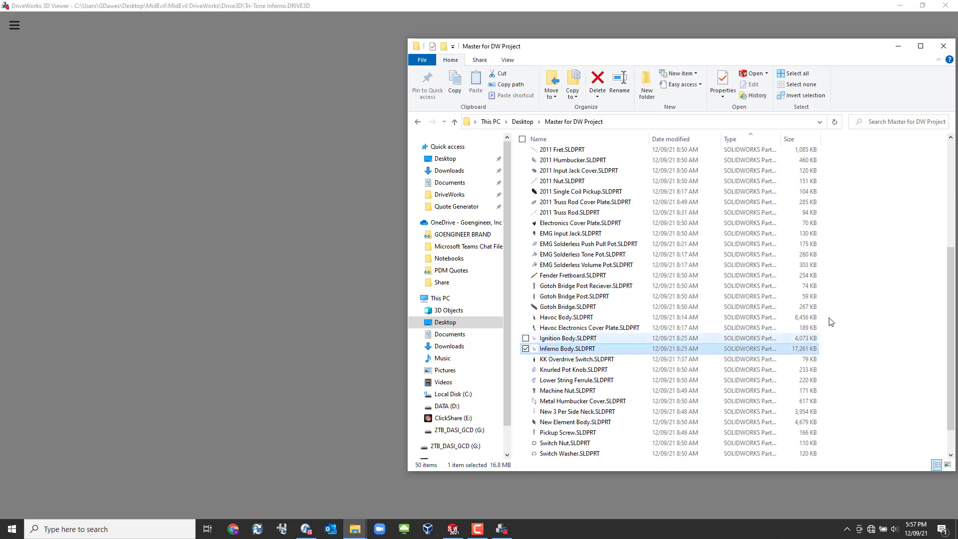
left_click(896, 50)
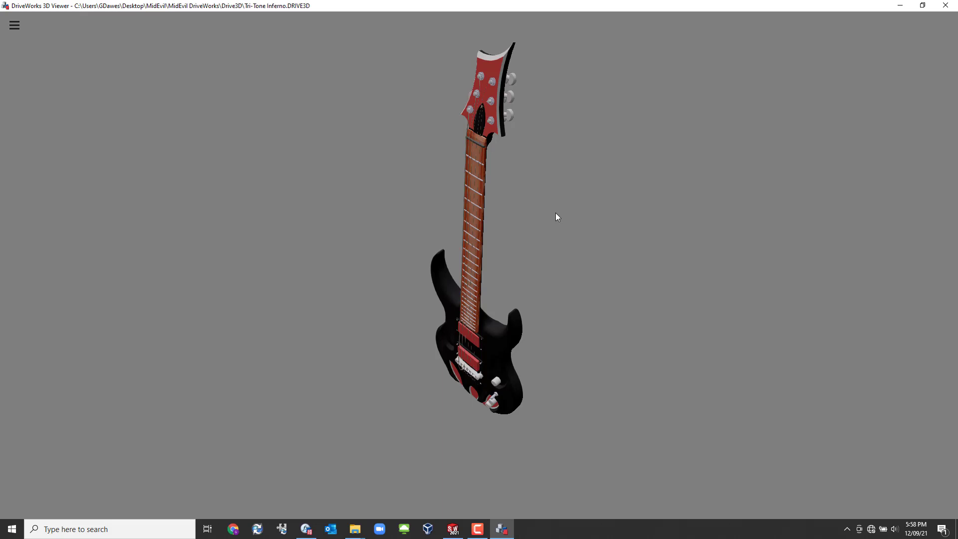
- Orbit the Tri-Tone Inferno guitar in the DriveWorks 3D Viewer and close the viewer
left_click_drag(461, 354, 628, 349)
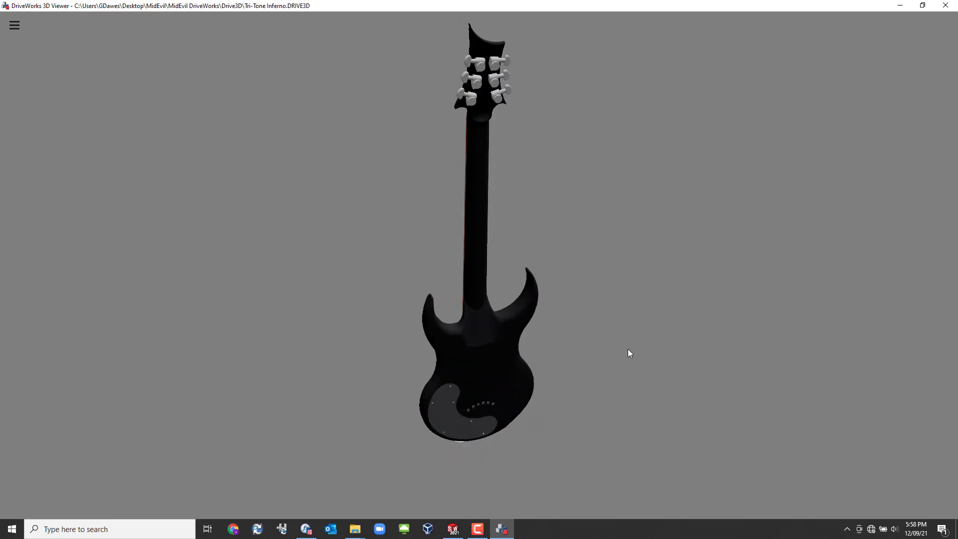
left_click(946, 5)
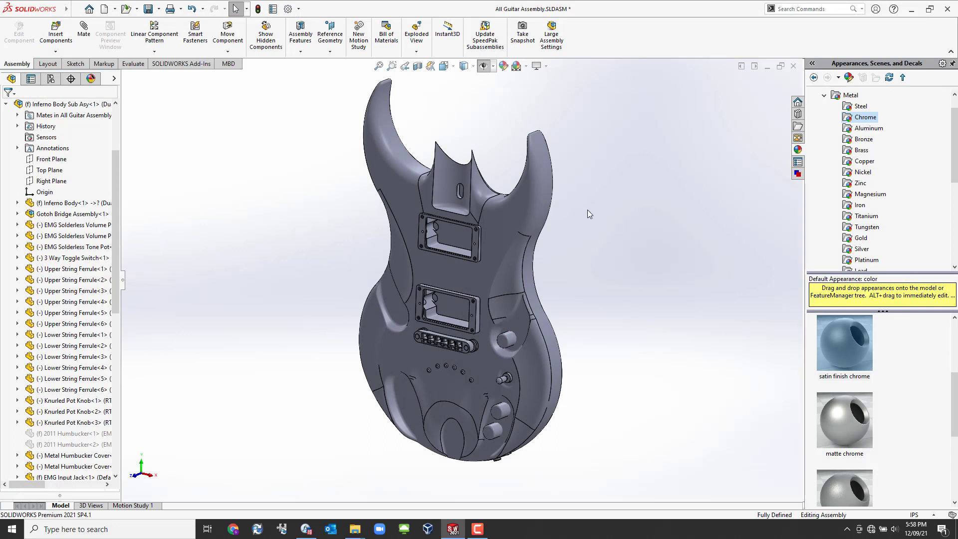
- Browse from the Desktop into MidEvil > MidEvil DriveWorks > Drive3D and select its six subfolders
mouse_move(354, 529)
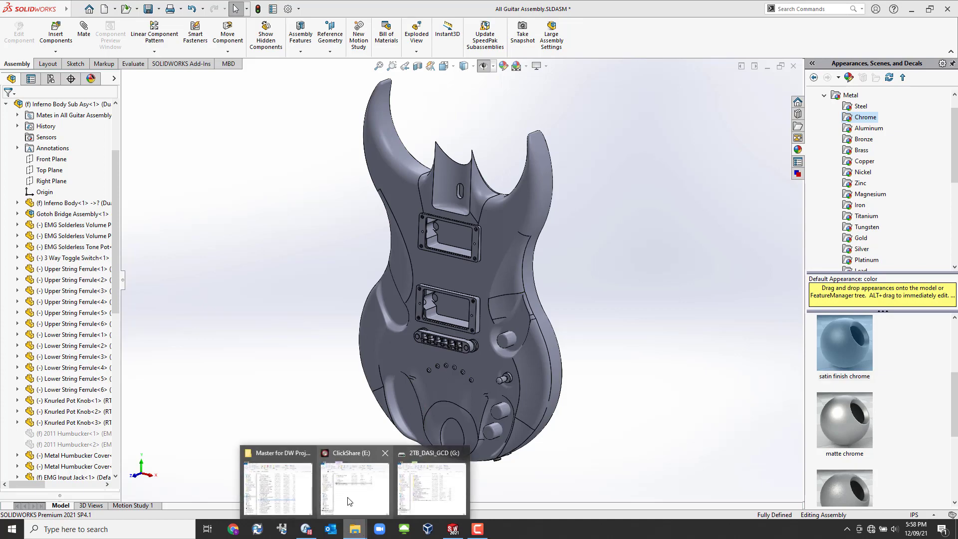
mouse_move(349, 500)
left_click(277, 491)
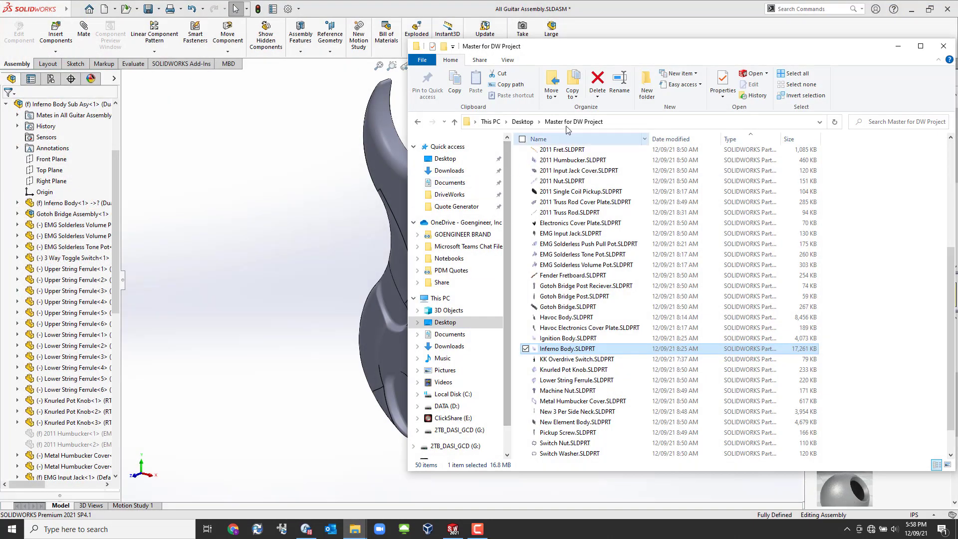
left_click(523, 122)
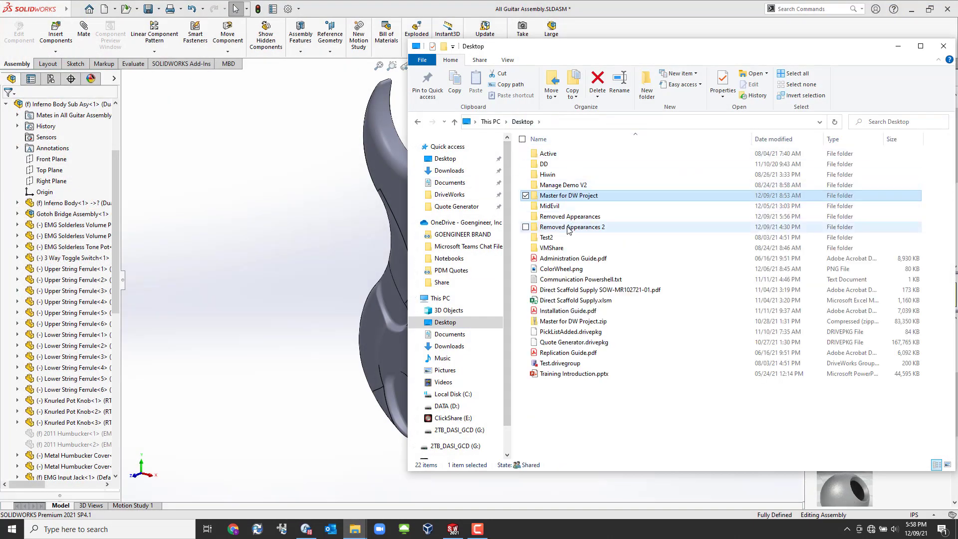
double_click(569, 206)
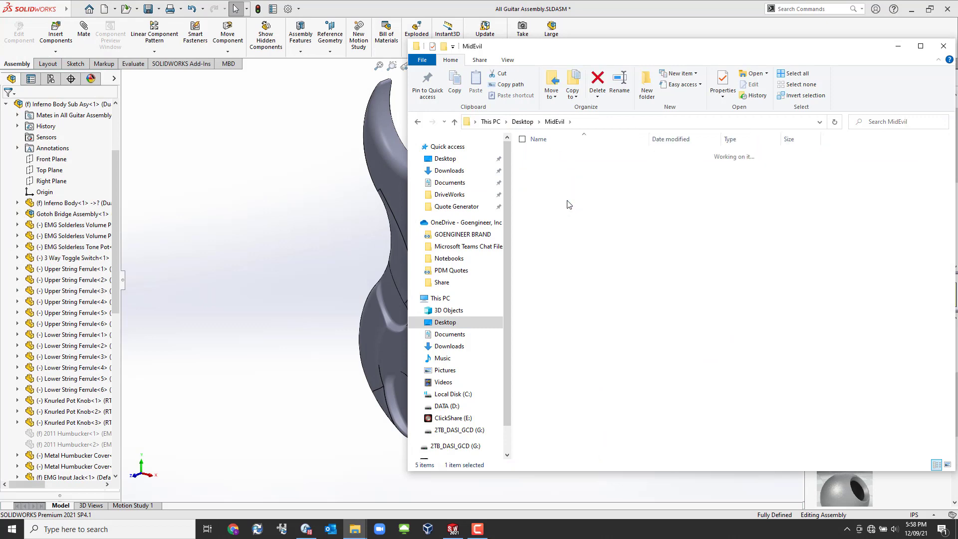
double_click(570, 205)
left_click(565, 166)
left_click_drag(559, 49, 381, 68)
left_click_drag(658, 172, 574, 227)
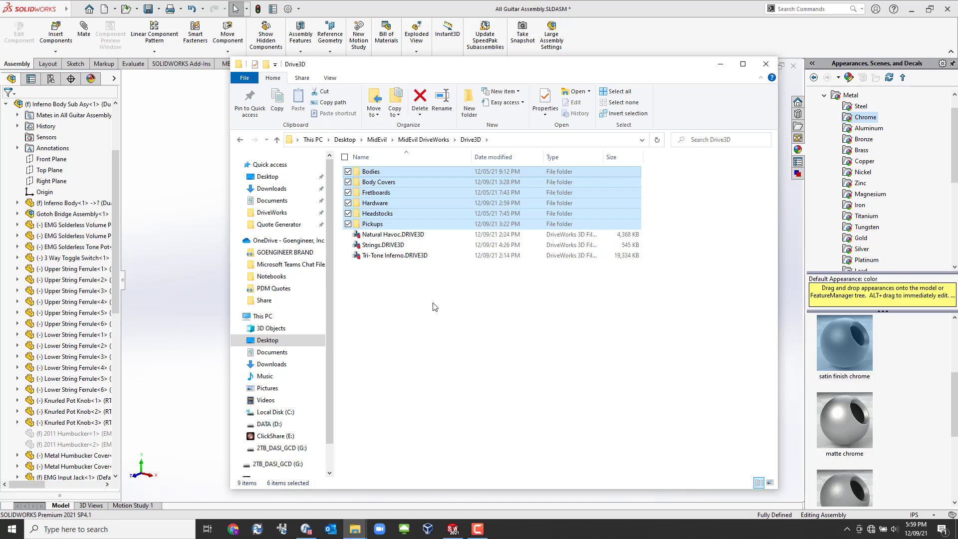
- Orbit the guitar body to its back and select the electronics cover
left_click(167, 196)
middle_click_drag(501, 311, 480, 399)
left_click(481, 399)
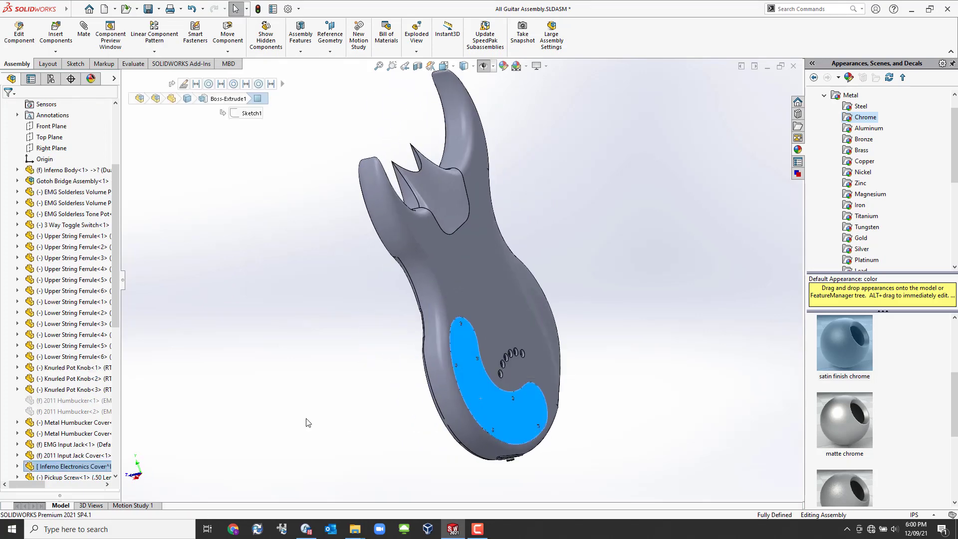
- Browse the Drive3D subfolders, open the Bodies folder, then minimize the folder window and clear the model selection
mouse_move(355, 529)
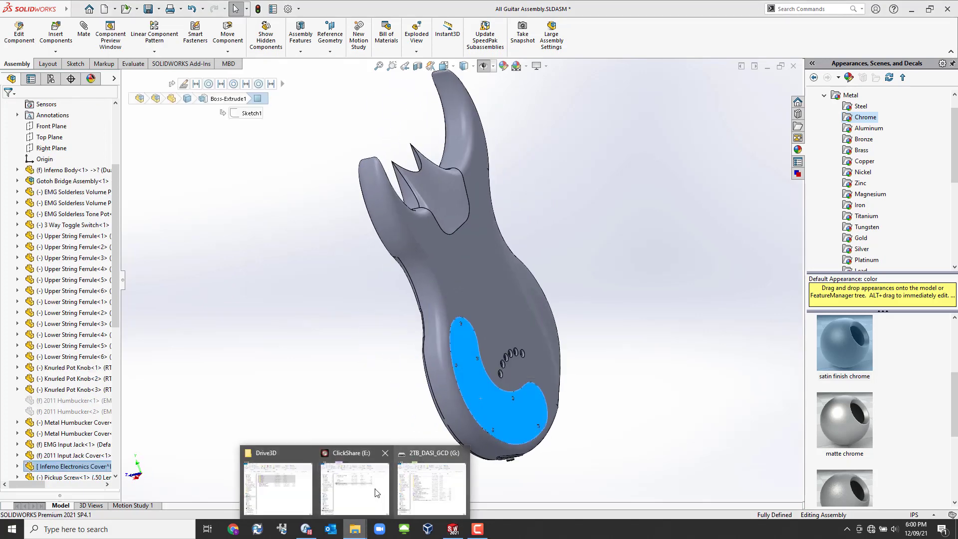
left_click(308, 491)
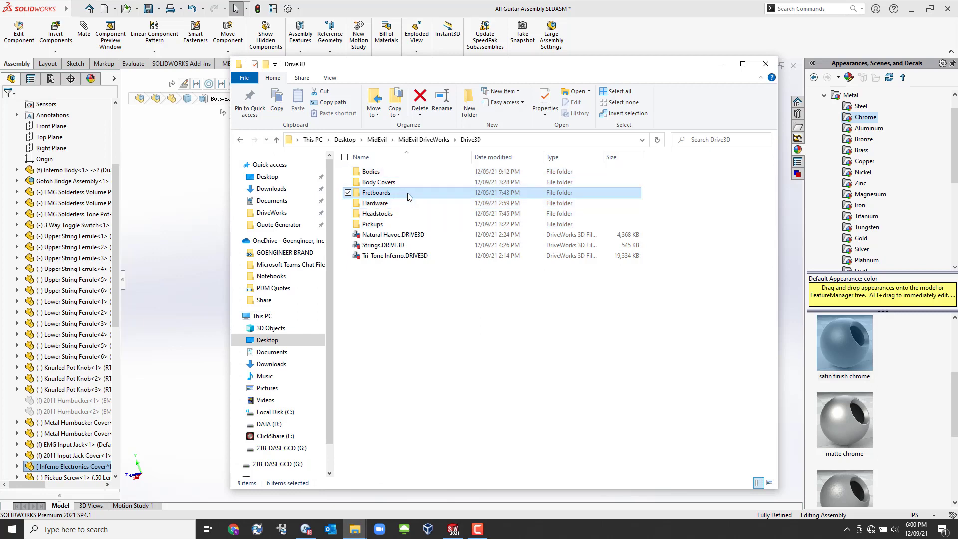
left_click(402, 205)
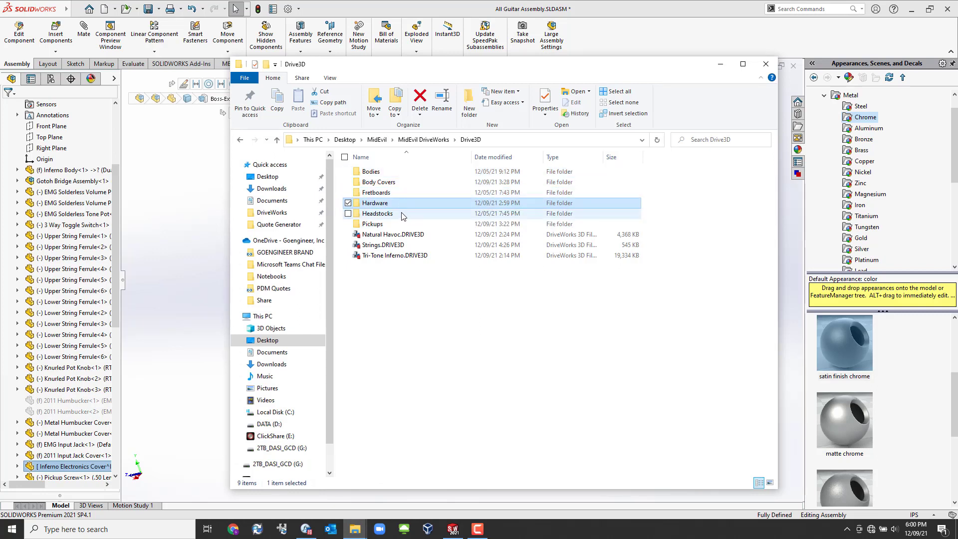
left_click(402, 214)
left_click(403, 225)
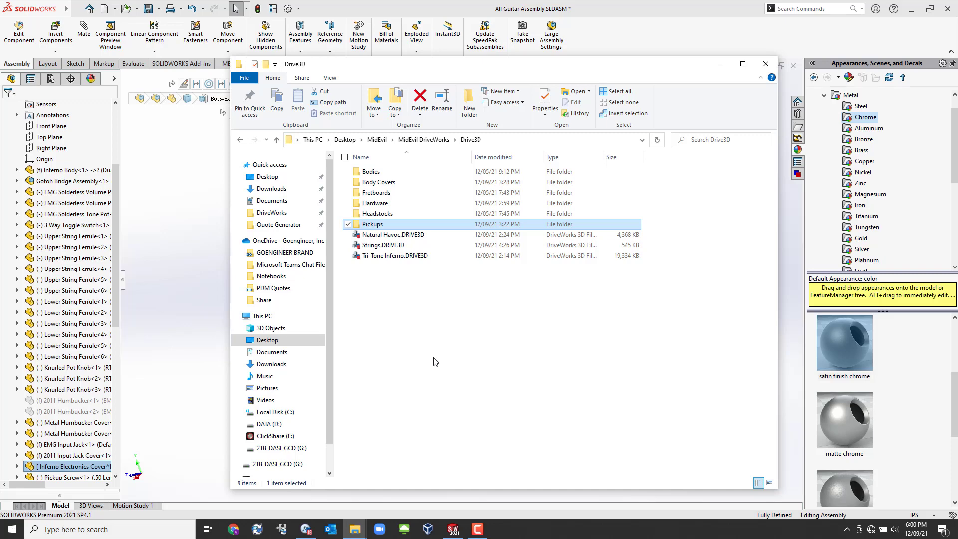
double_click(395, 171)
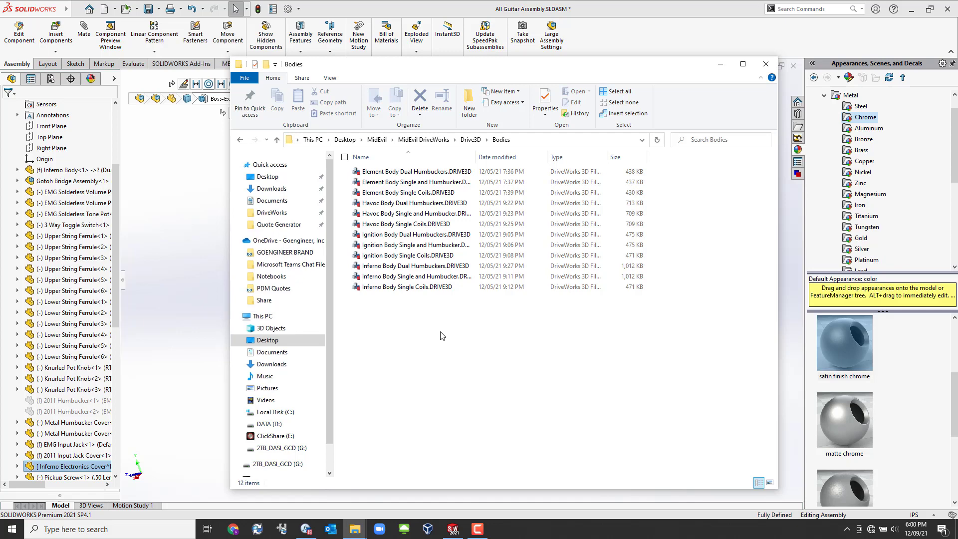
left_click(720, 64)
left_click(556, 309)
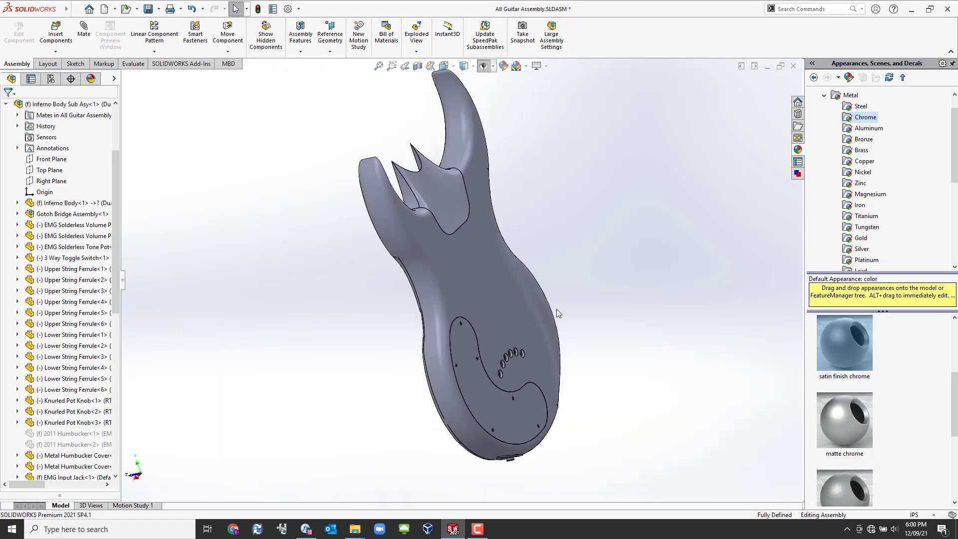
- Switch to DriveWorks Administrator, toggle Test Mode, and open Form Design
left_click(307, 528)
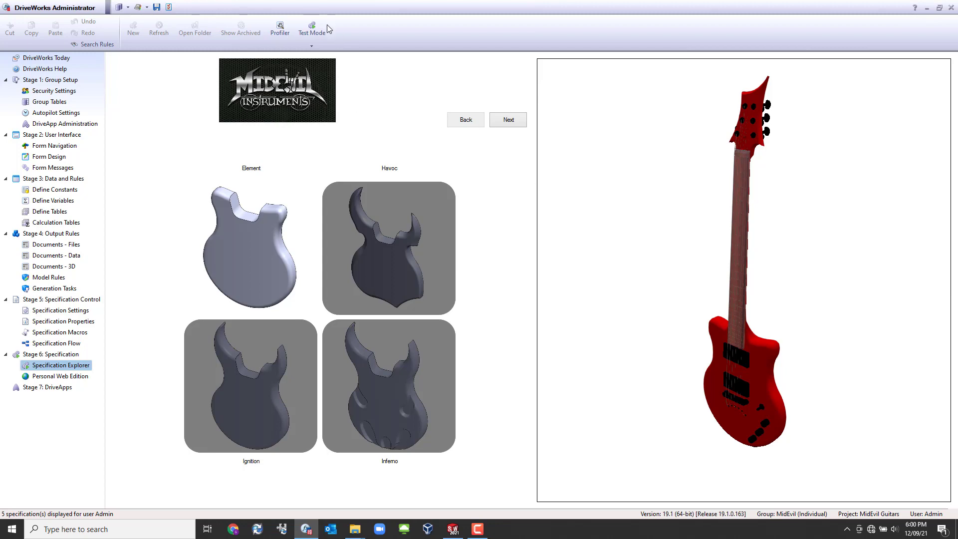
left_click(313, 29)
left_click(133, 500)
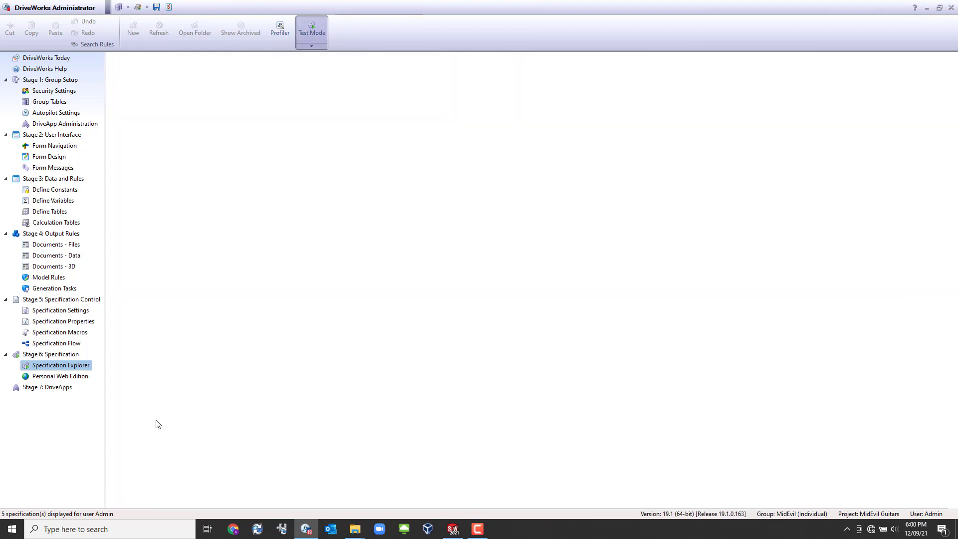
left_click(37, 158)
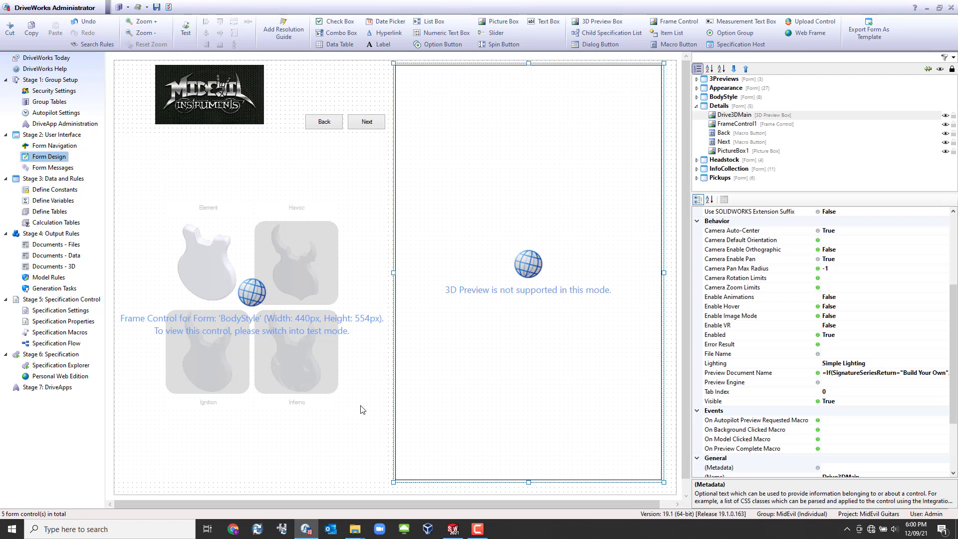
- Collapse the Details form and add a new form named Test
left_click(696, 106)
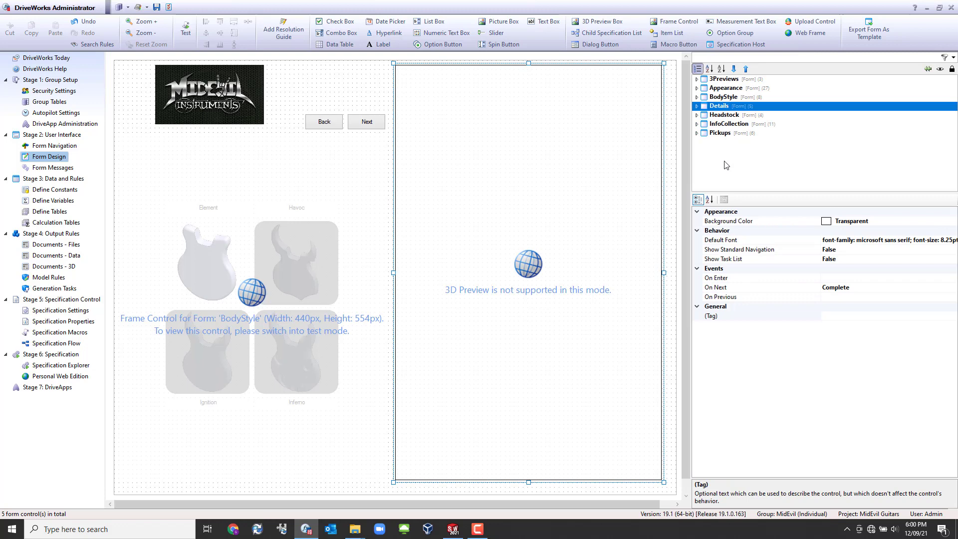
right_click(724, 160)
mouse_move(677, 359)
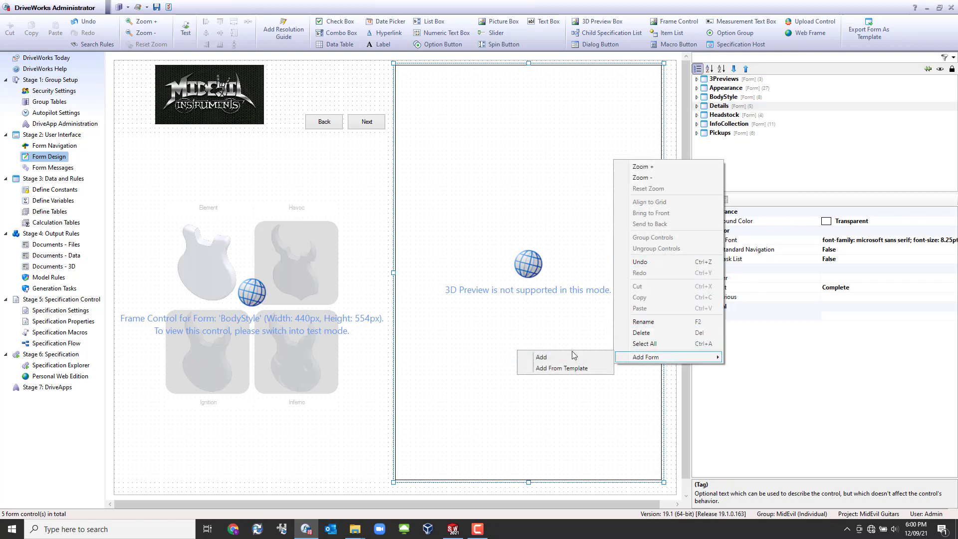
left_click(575, 355)
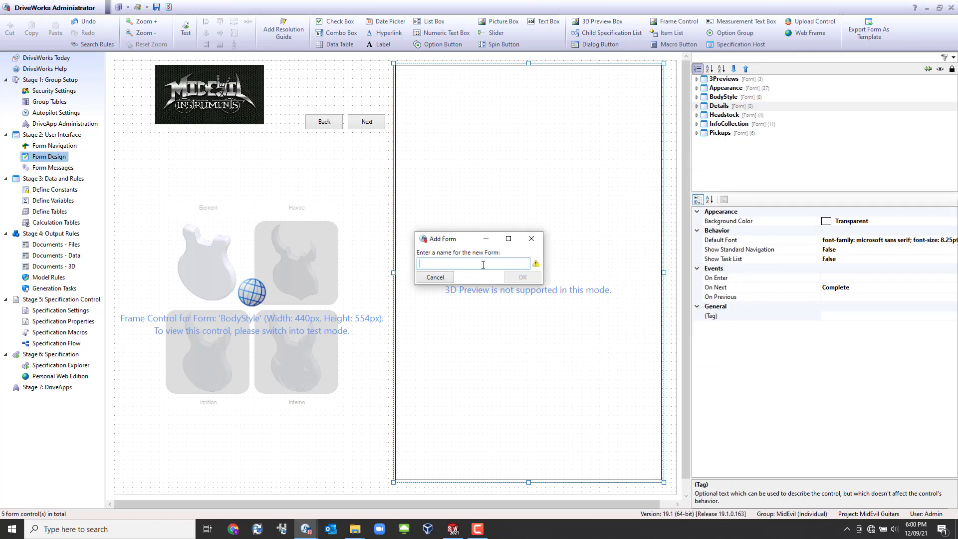
type("Test")
key("Return")
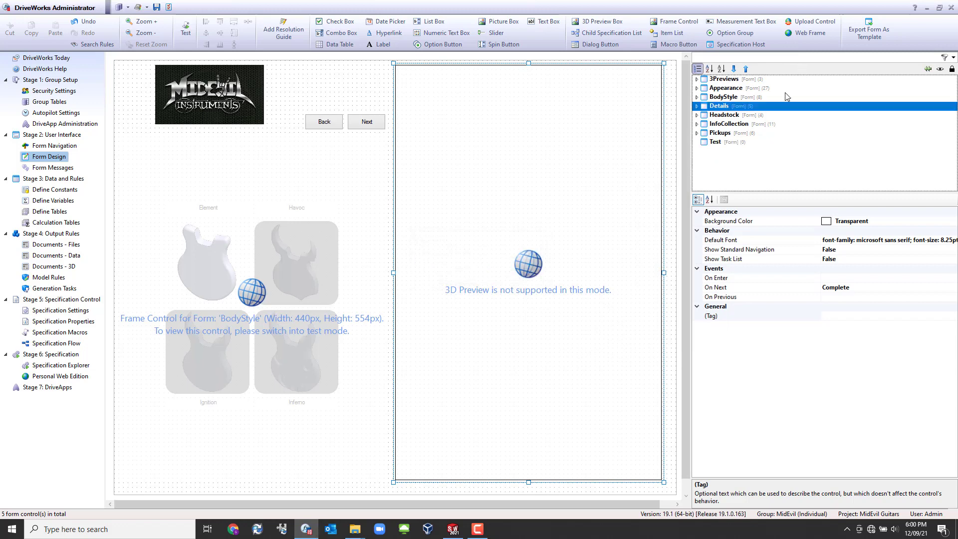
- Open the Test form and start adding a check box named CustomInlay, then cancel the naming dialog
left_click(730, 143)
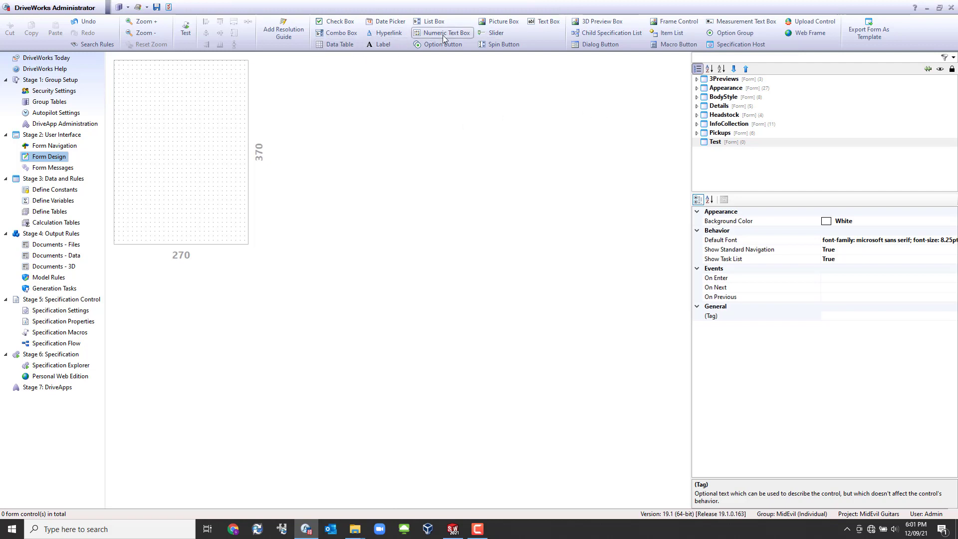
left_click_drag(340, 21, 345, 102)
type("CustomInlay")
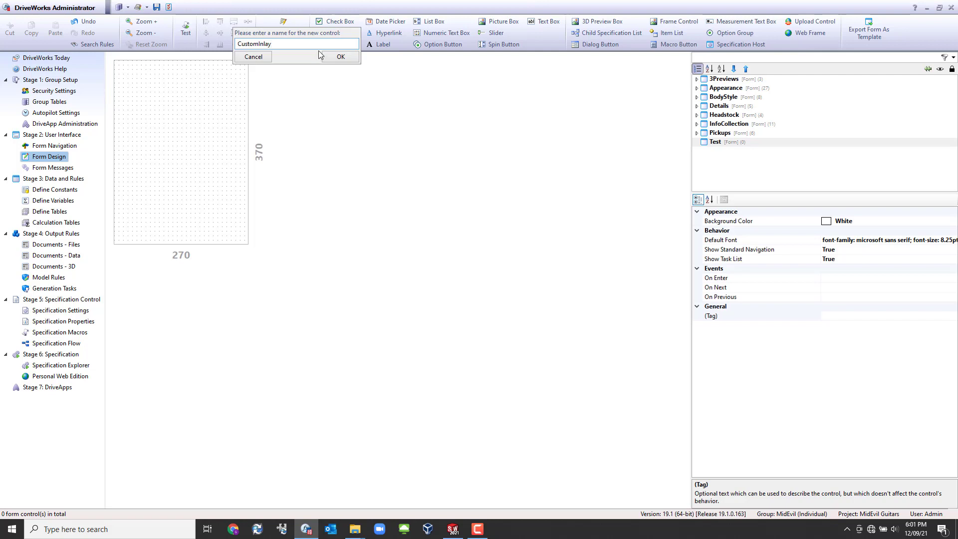
left_click(262, 58)
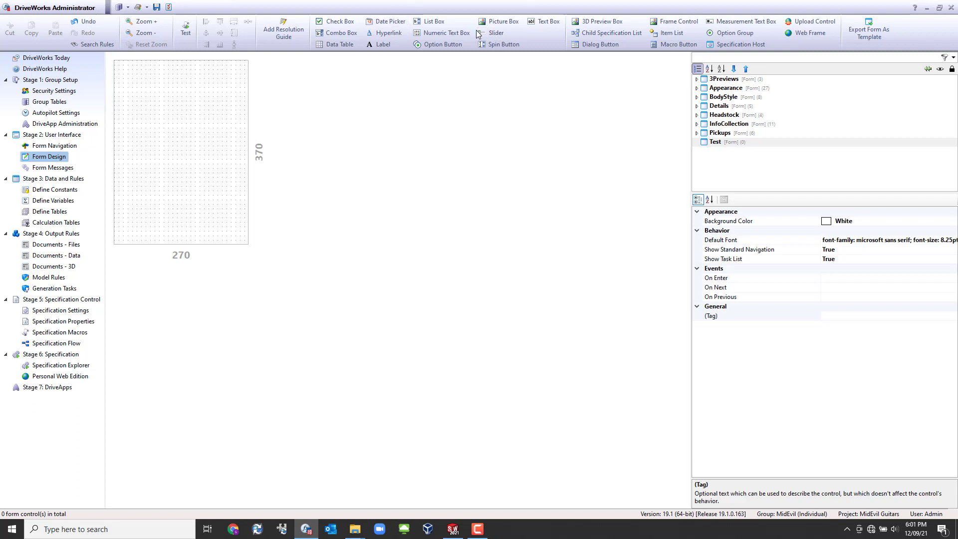
- Add a check box named CustomInlay to the Test form and move it to the form's top-left corner
left_click(335, 21)
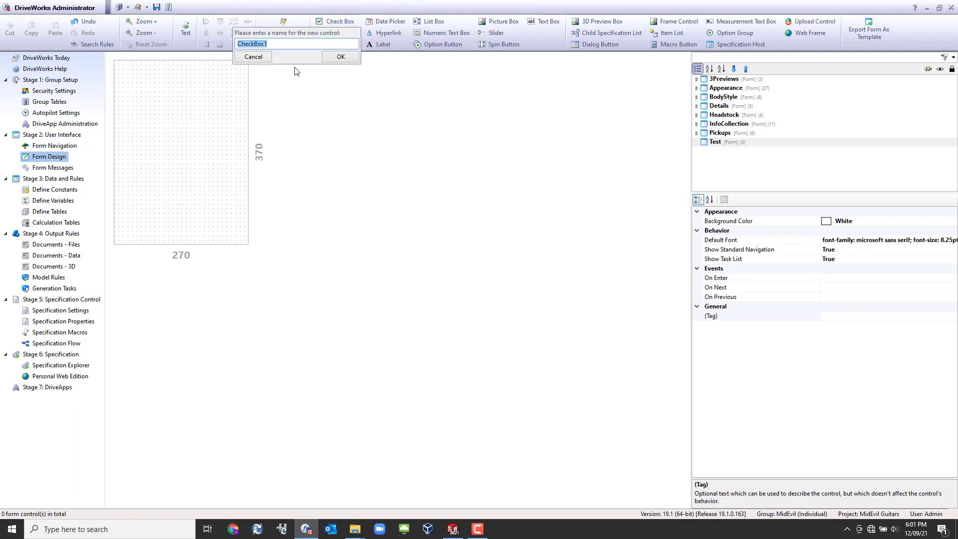
type("CustomInlay")
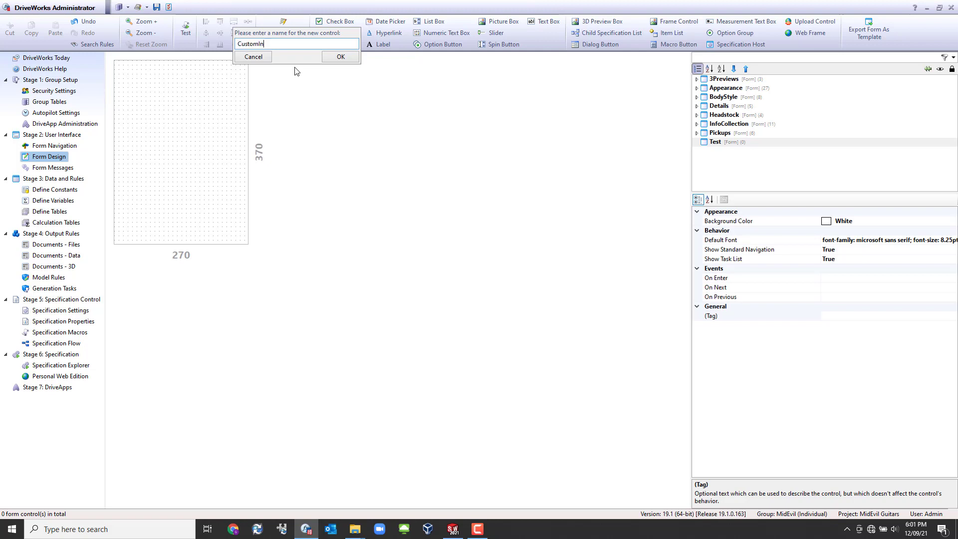
key("Return")
left_click(160, 116)
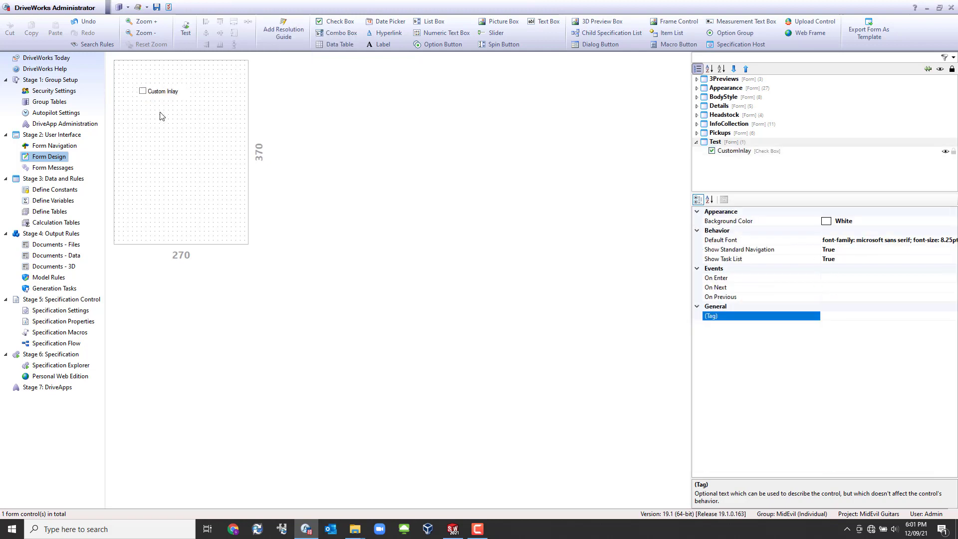
left_click_drag(172, 93, 151, 70)
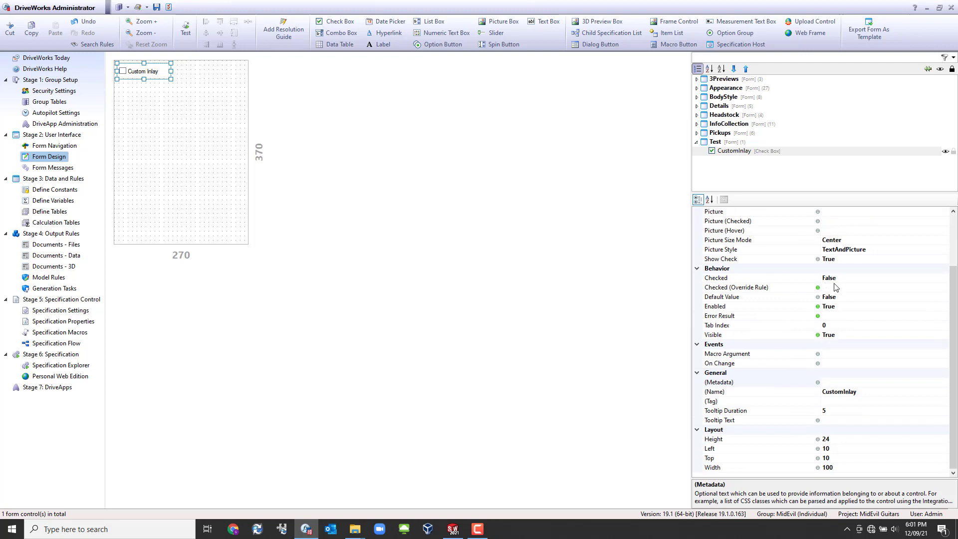
- Delete the CustomInlay check box from the Test form
left_click(749, 337)
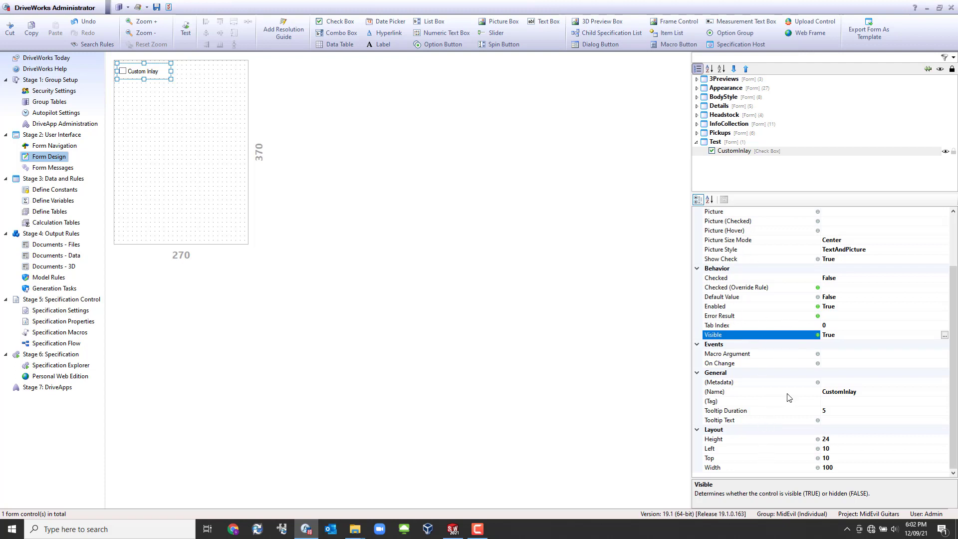
left_click(162, 74)
key("Delete")
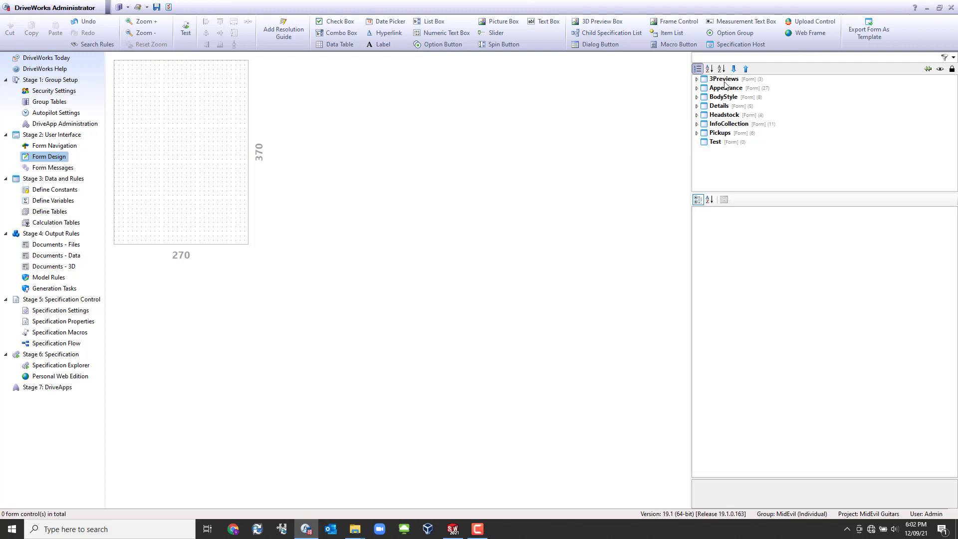
- Open the BodyStyle form and inspect its four body labels and the Element option button
left_click(734, 99)
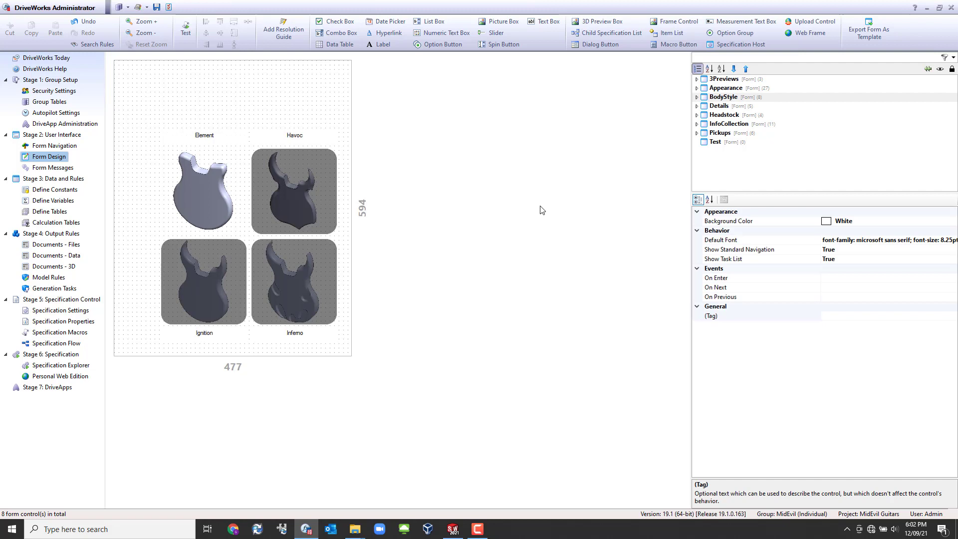
left_click(212, 135)
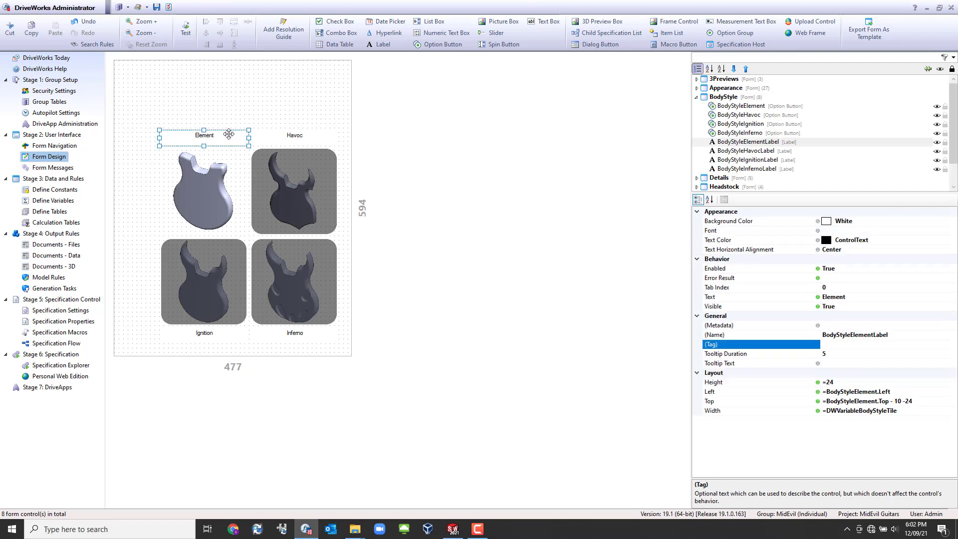
left_click(286, 139, "ctrl")
left_click(227, 333, "ctrl")
left_click(295, 334, "ctrl")
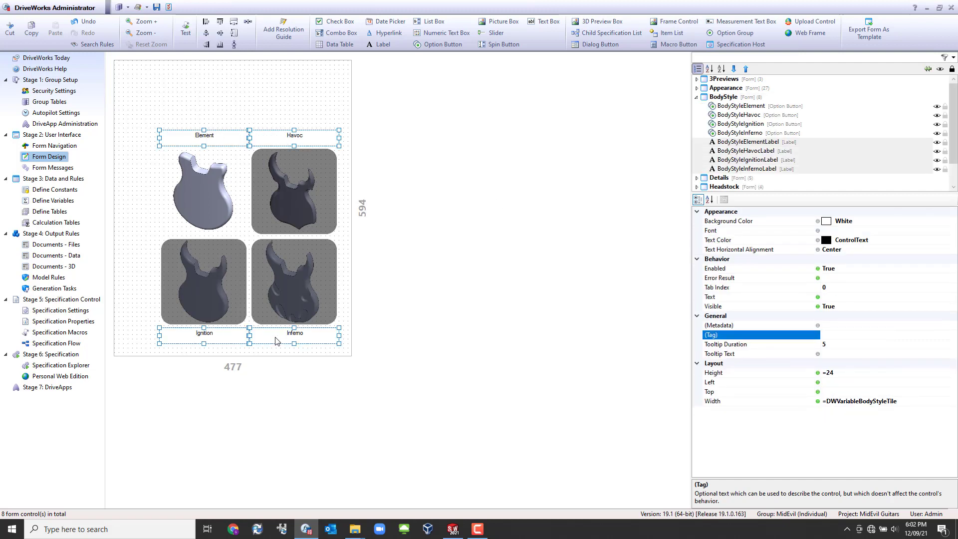
left_click(211, 209)
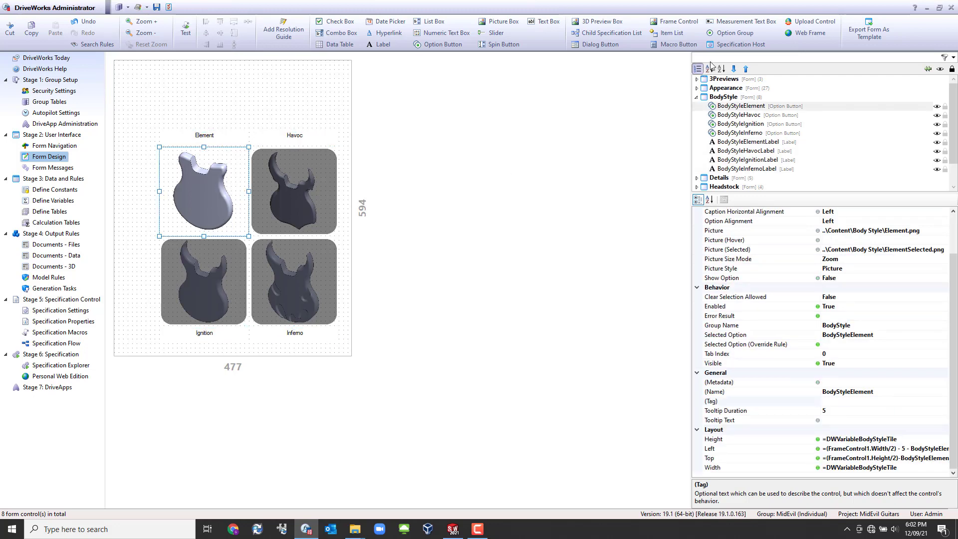
- Add an option group to the BodyStyle form and move it right of the body images, about 644 left and 144 top
left_click(733, 34)
left_click(745, 69)
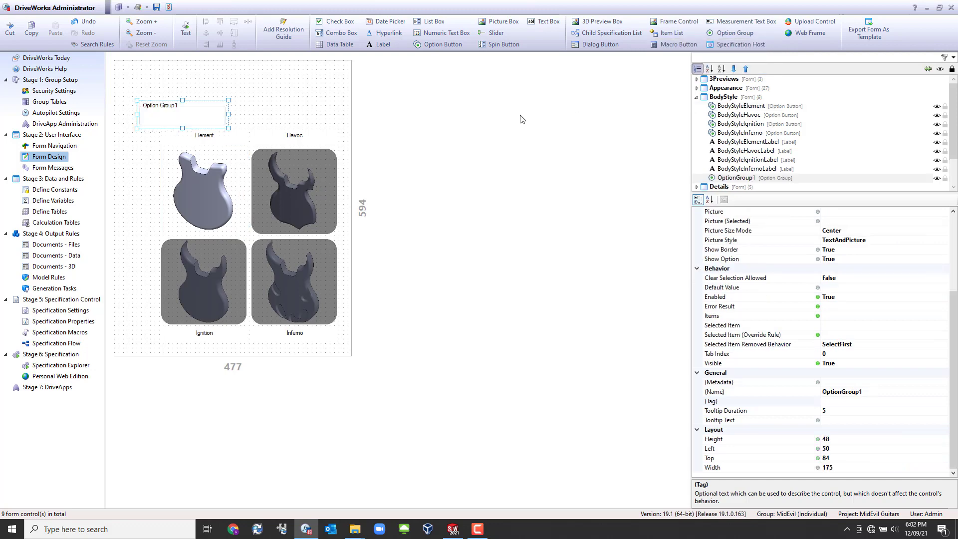
left_click_drag(174, 116, 479, 212)
left_click(479, 294)
left_click(503, 204)
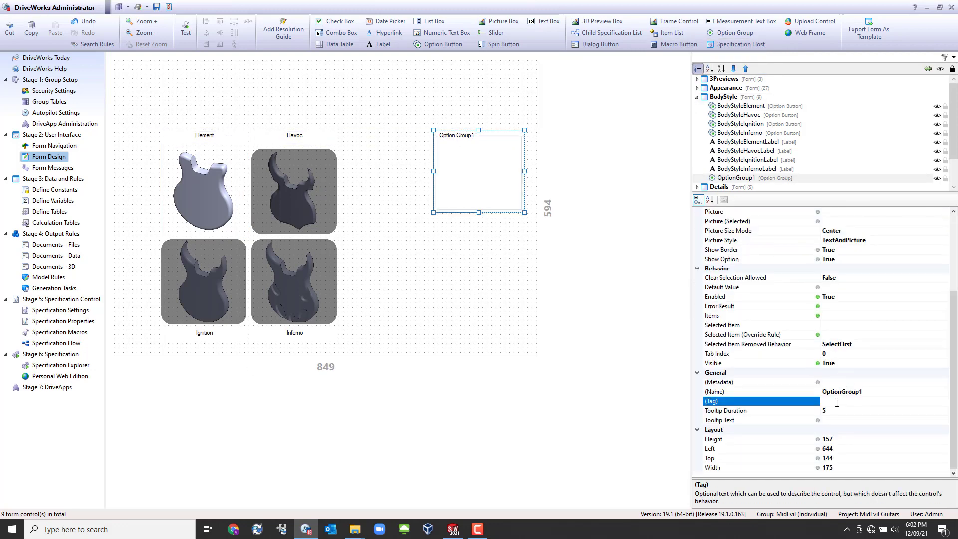
scroll(809, 393, "up", 2)
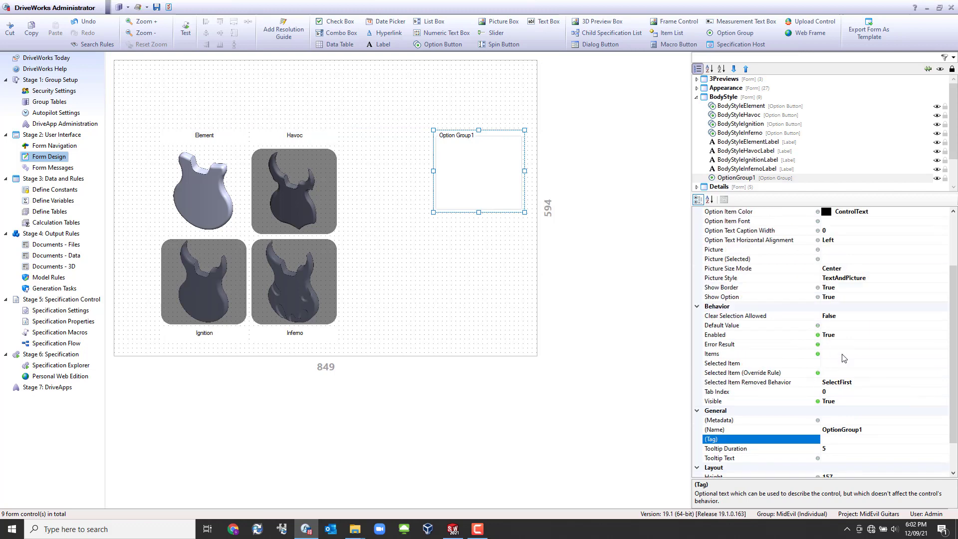
- Set the option group's items to "Blue|Red"
left_click(918, 353)
left_click(945, 354)
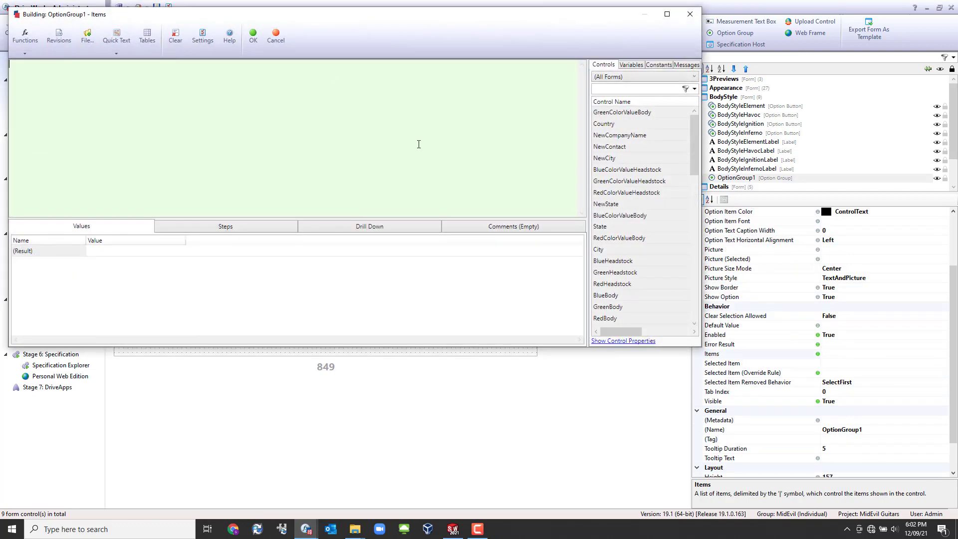
left_click_drag(339, 19, 541, 254)
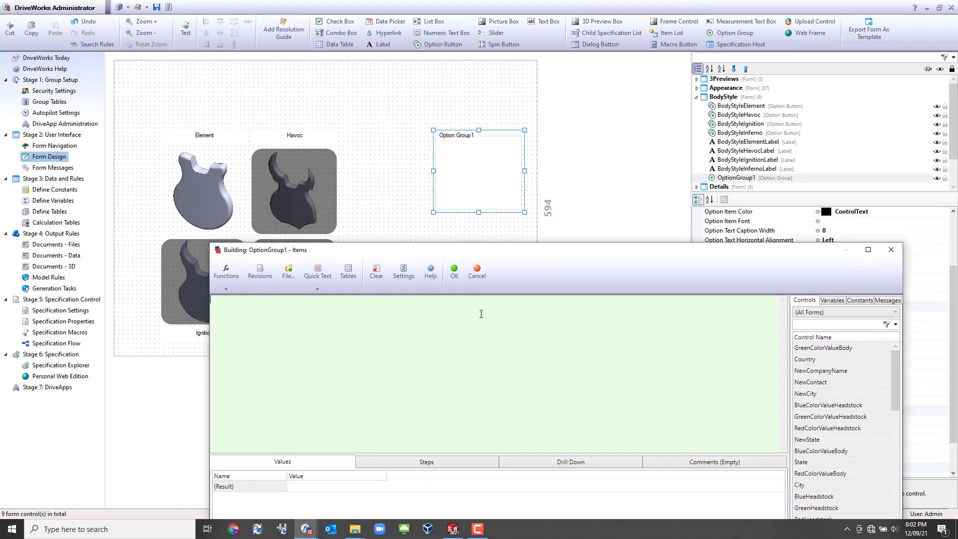
type("\"Blue")
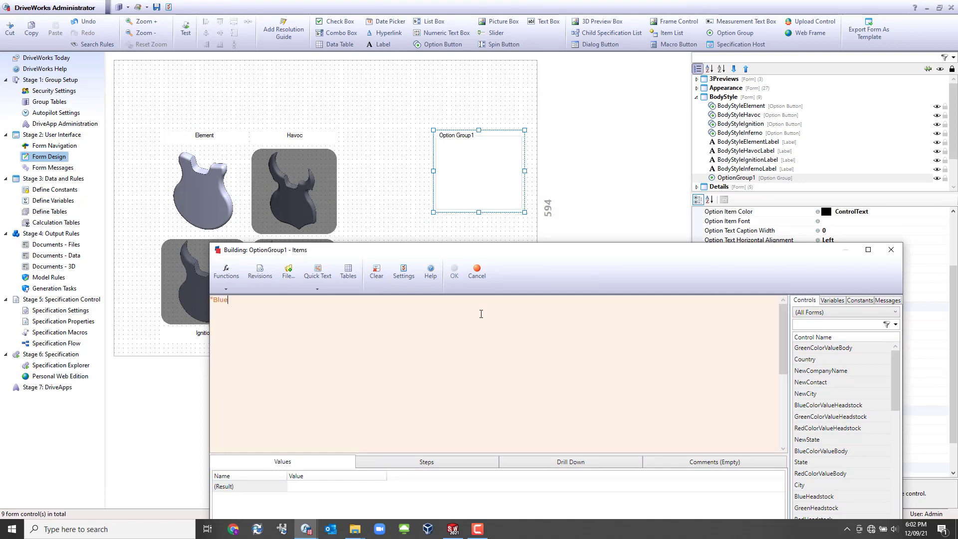
type("|Red\"")
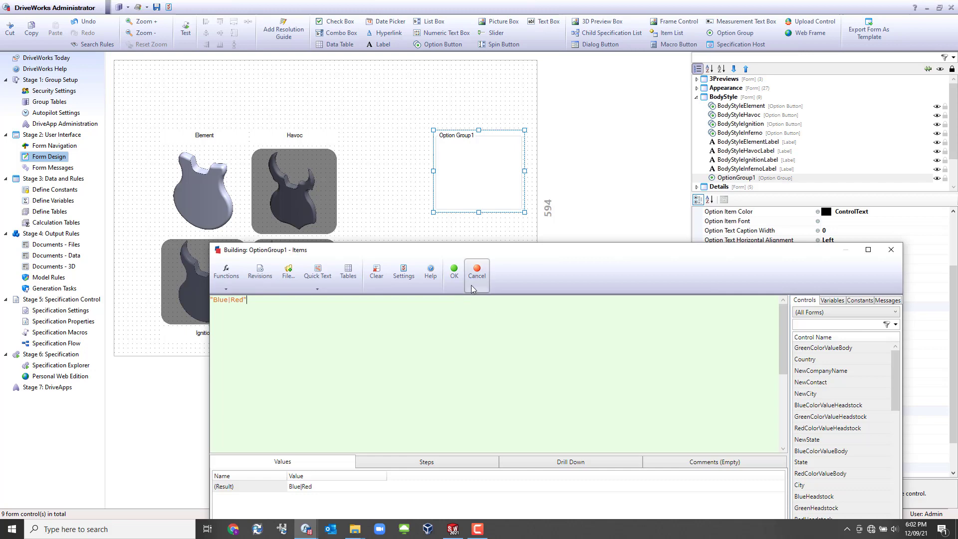
left_click(458, 281)
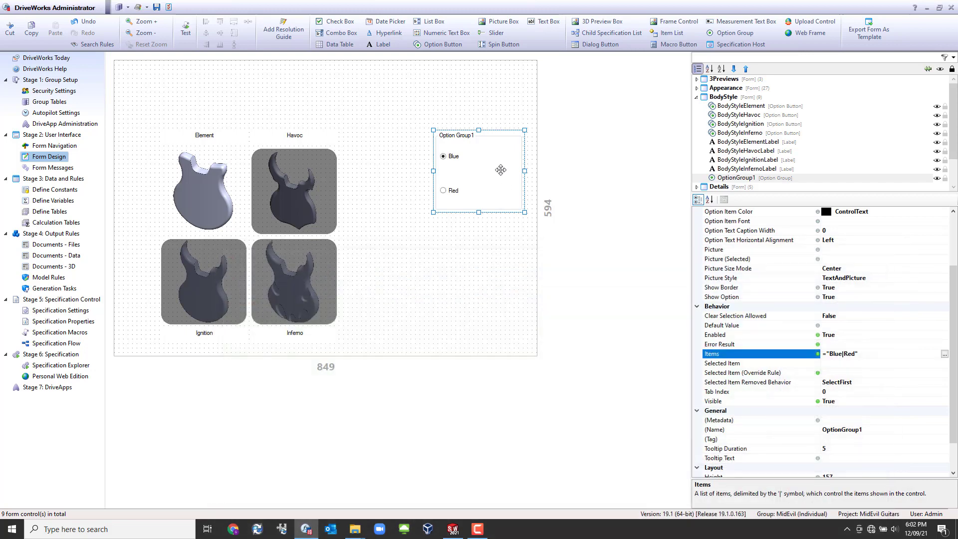
- Delete the option group and select the Element body option button to inspect its properties
key("Delete")
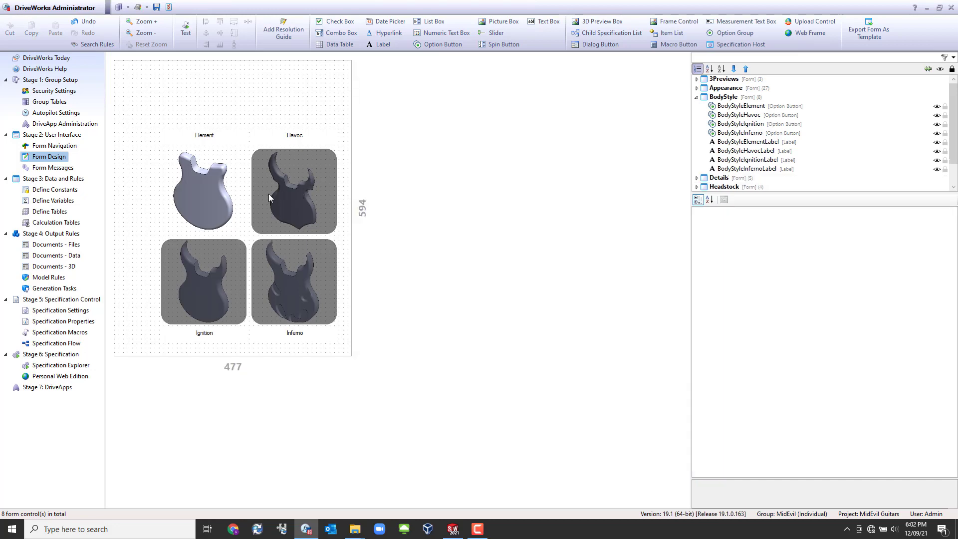
left_click(238, 205)
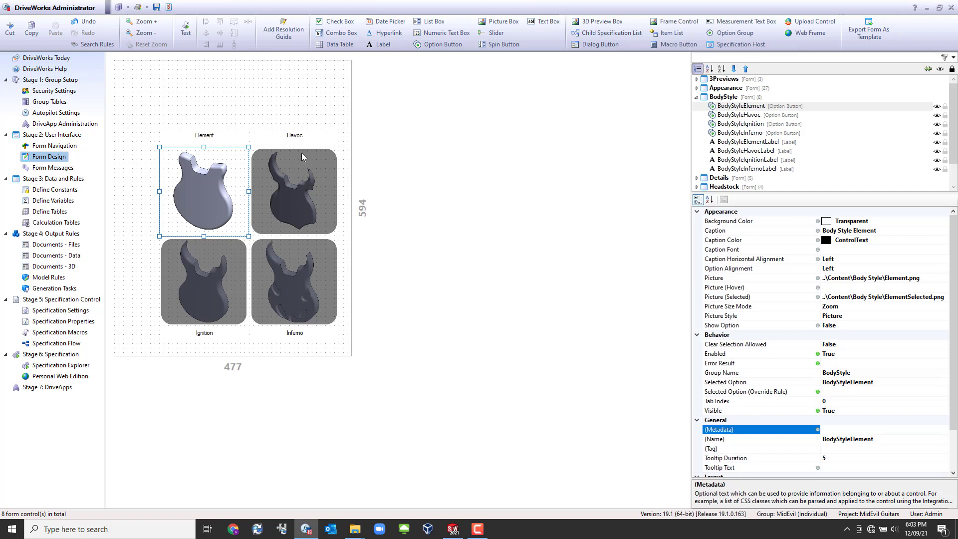
- Open the Details form and inspect its frame control and Drive3DMain preview box properties
left_click(696, 97)
left_click(721, 106)
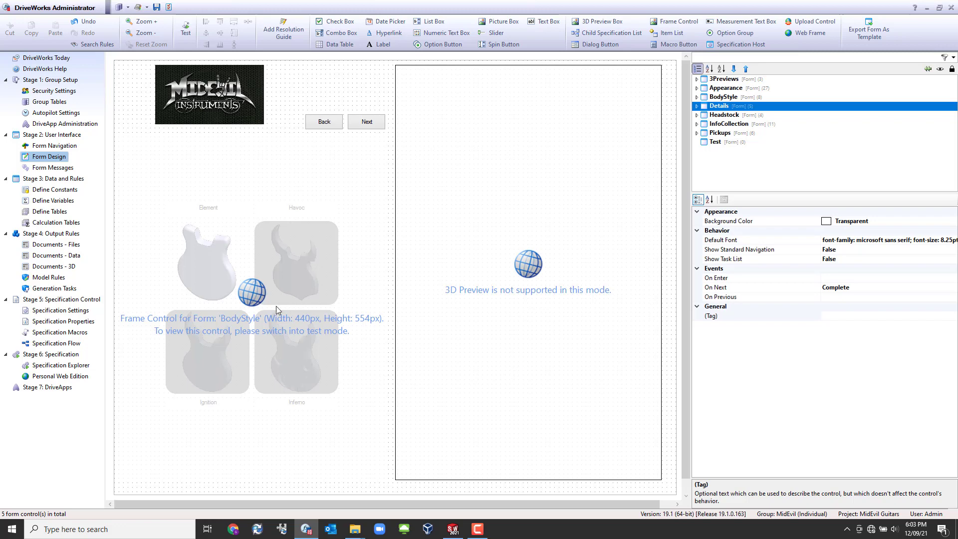
left_click(263, 268)
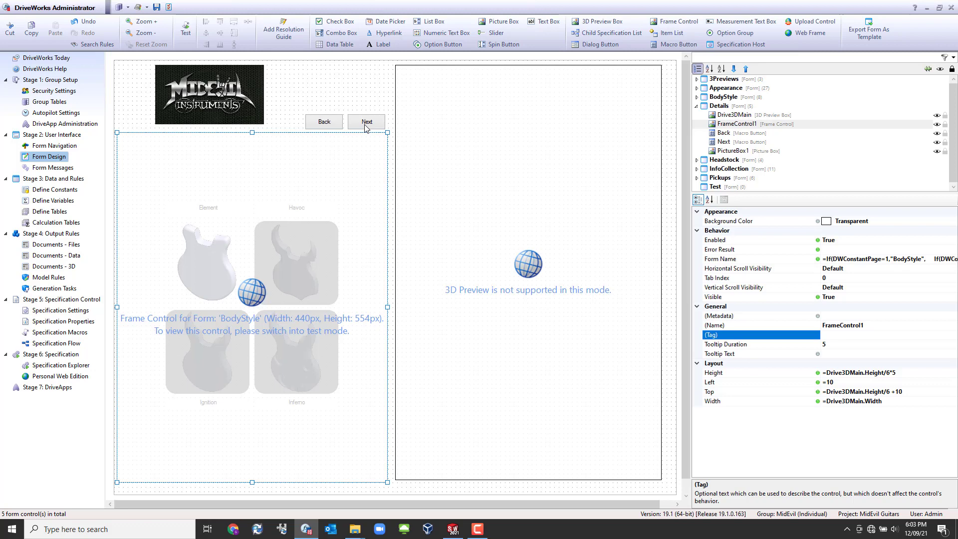
left_click(487, 132)
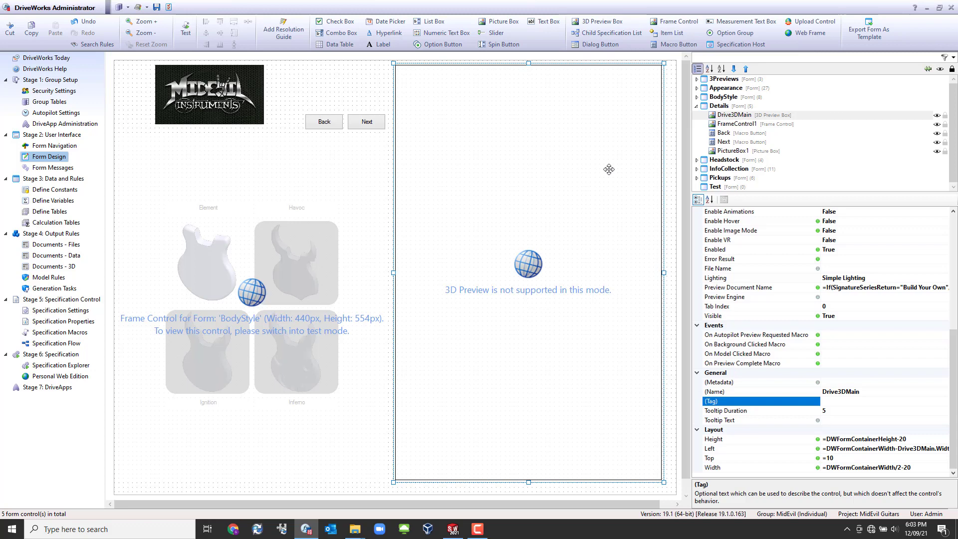
- Start a new specification in the Specification Explorer and rotate the 3D guitar preview
left_click(79, 364)
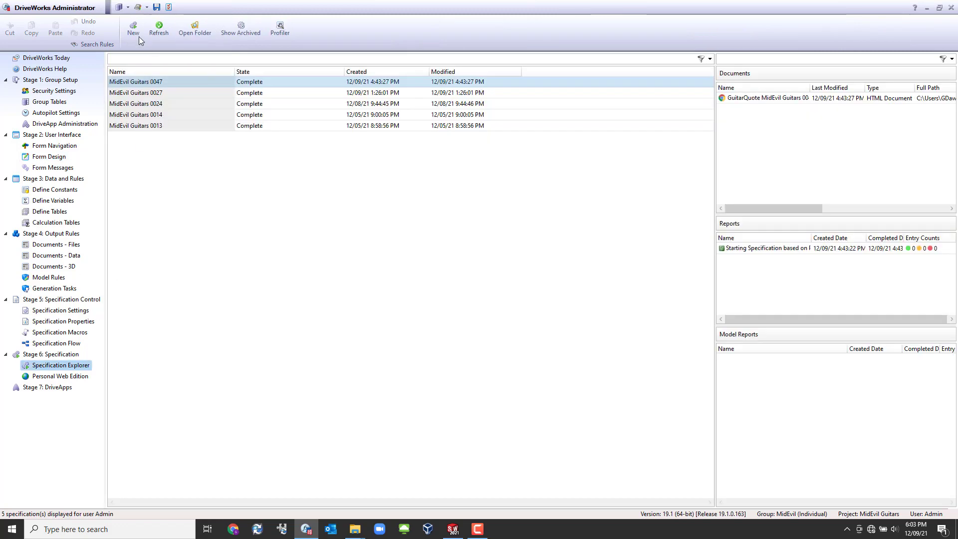
left_click(512, 300)
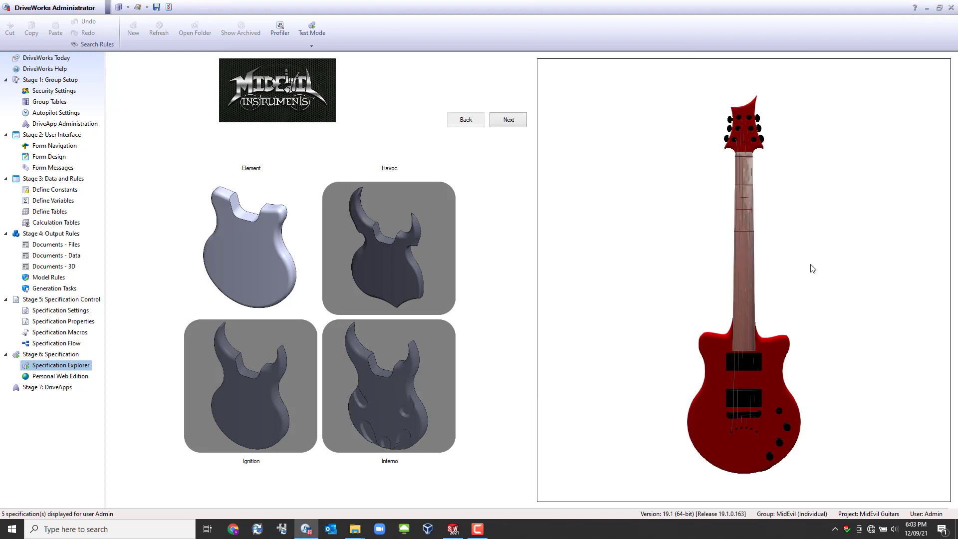
left_click_drag(802, 279, 745, 270)
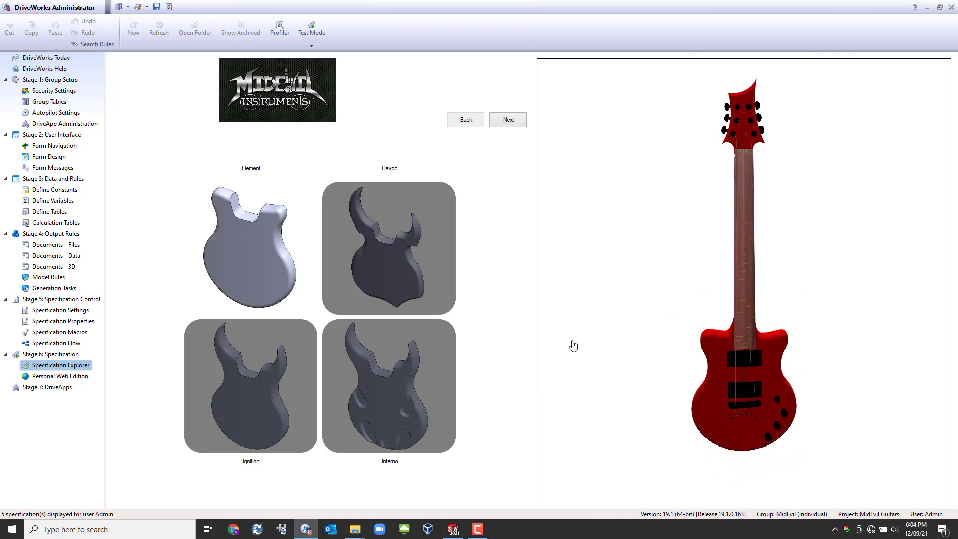
- Try the Havoc, Ignition and Inferno body styles in the configurator
left_click(418, 248)
left_click(254, 404)
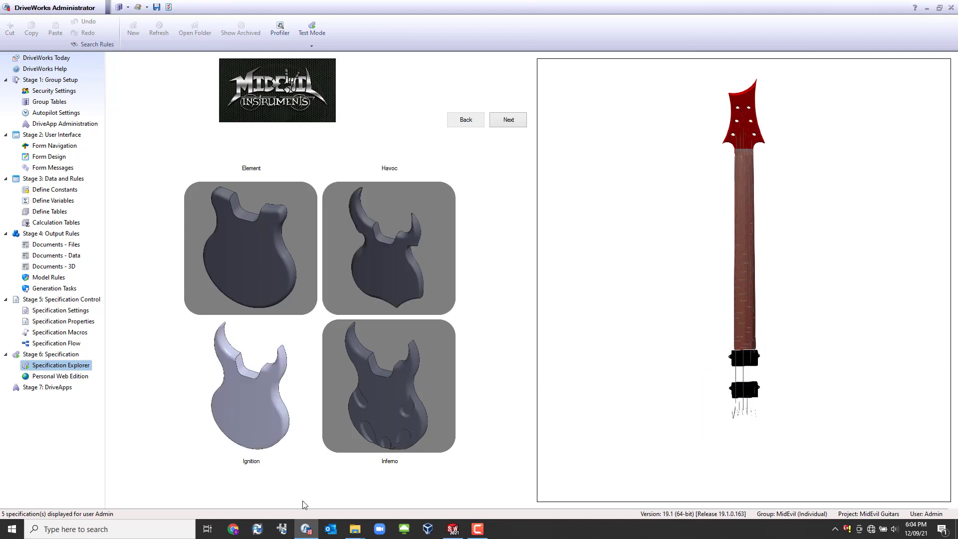
left_click(367, 394)
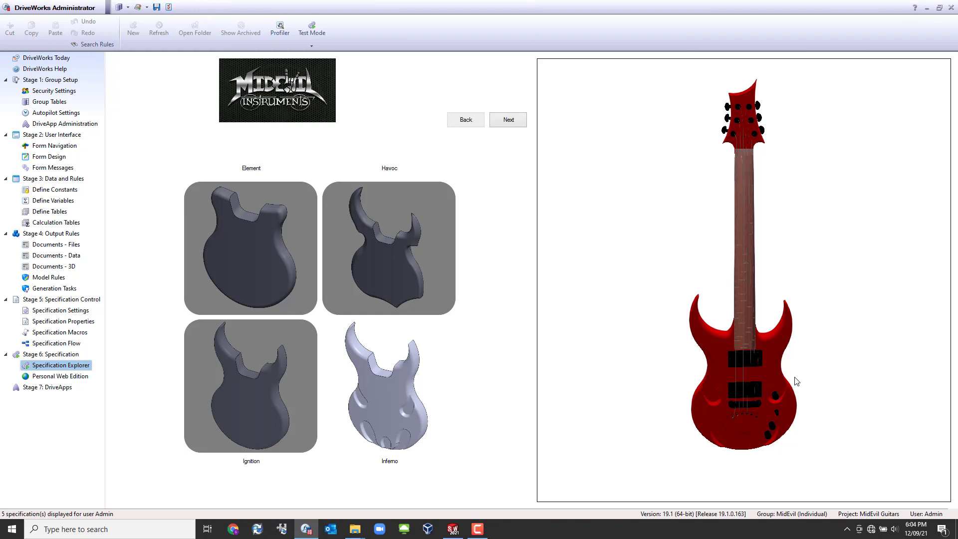
- Examine the Inferno body closely in the 3D preview
left_click_drag(785, 424, 784, 403)
scroll(769, 451, "up", 4)
left_click_drag(770, 436, 865, 355)
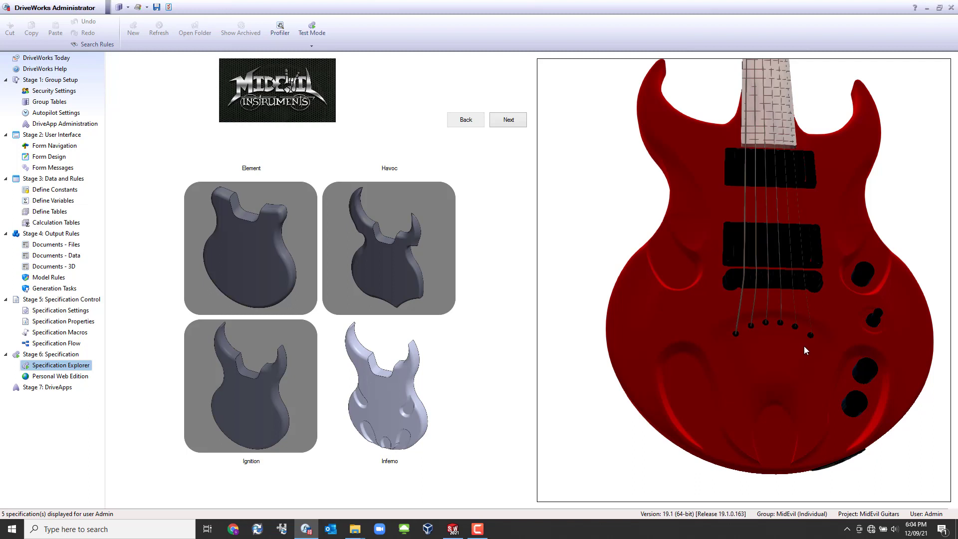
left_click_drag(773, 278, 752, 238)
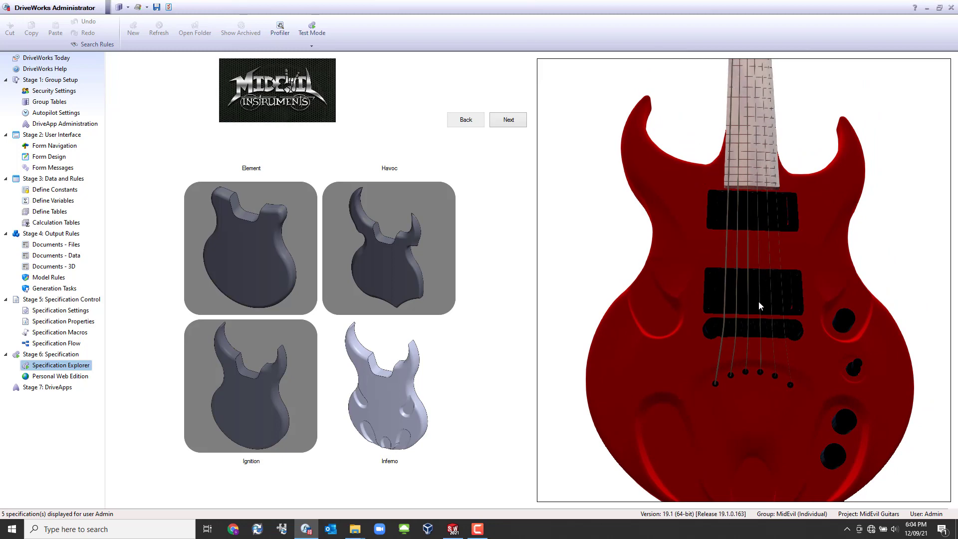
- Switch the body style to Ignition and back to Inferno, and continue to the next page
left_click(260, 388)
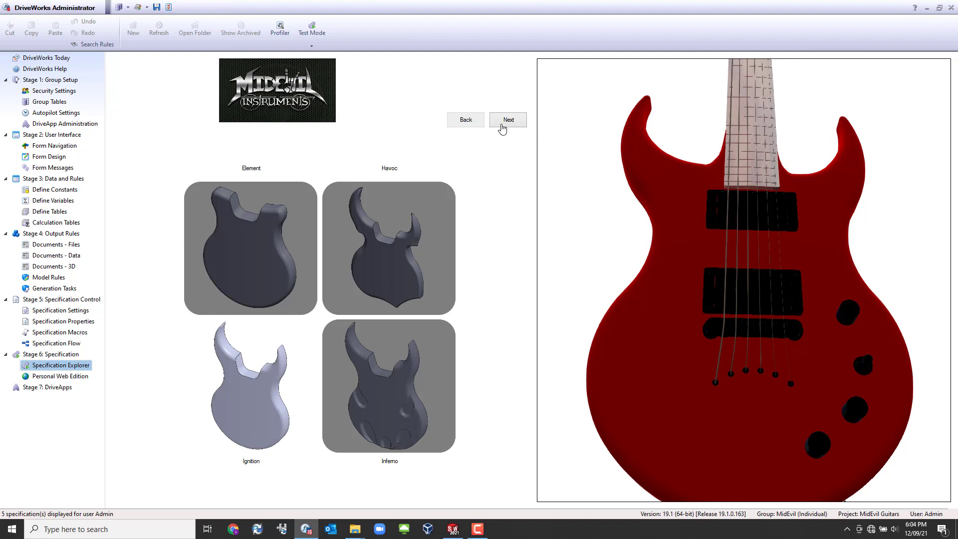
left_click(373, 398)
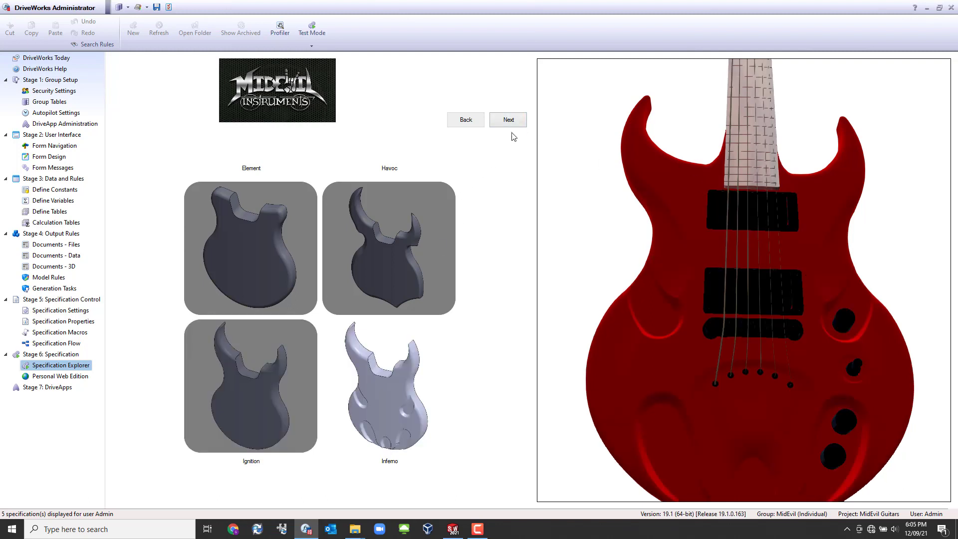
left_click(515, 125)
- Try the Dual Humbuckers, Single Coils and Single and Humbucker pickups, choose Single Coils, and continue
left_click(289, 242)
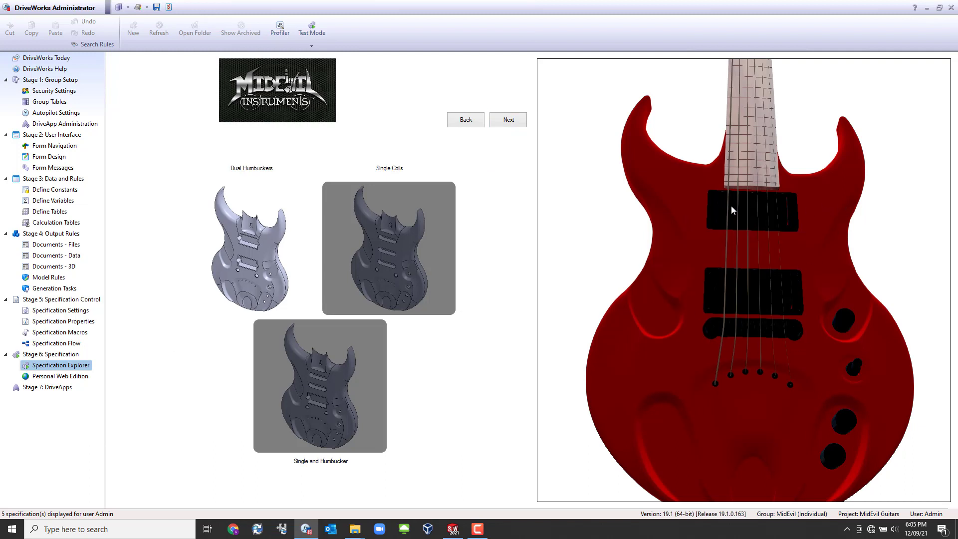
left_click(387, 273)
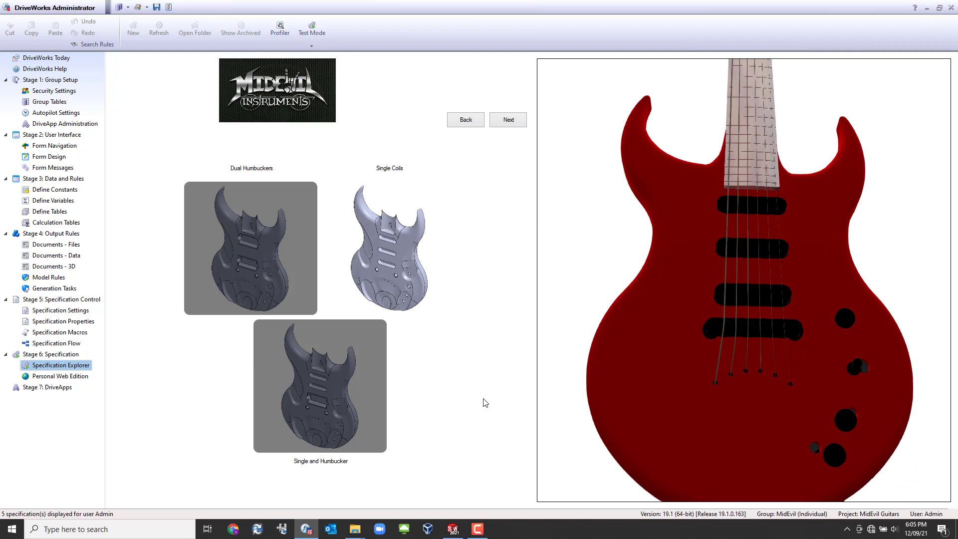
left_click(313, 378)
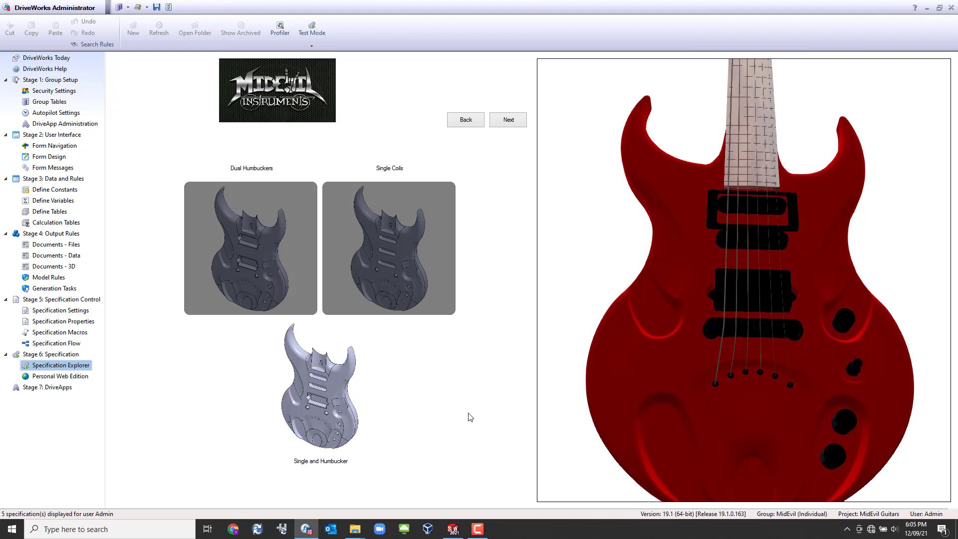
left_click(443, 267)
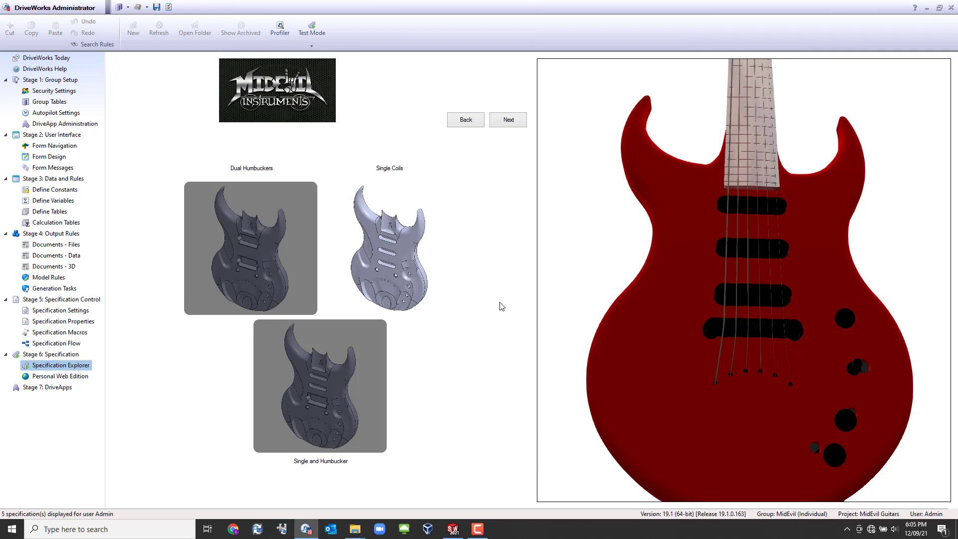
left_click(507, 119)
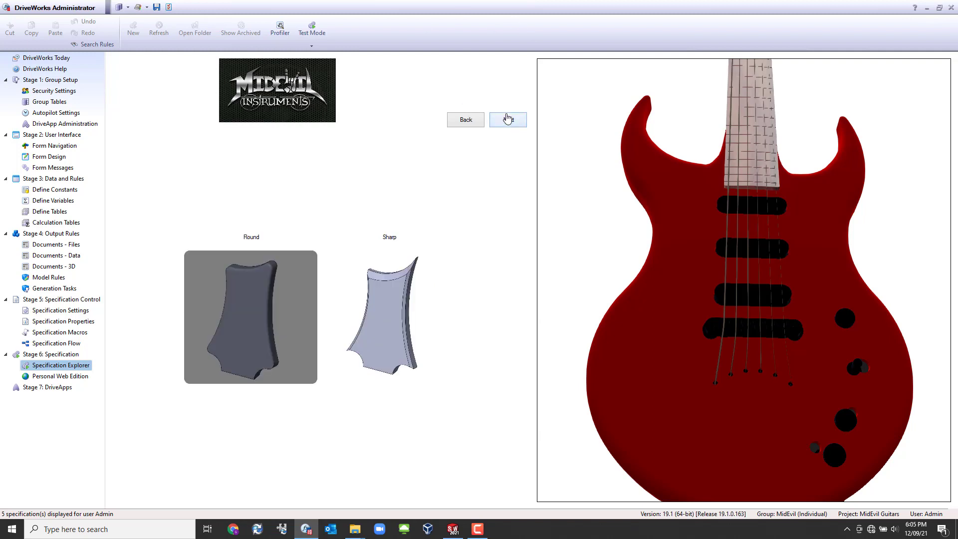
- Examine the headstock in the 3D preview
scroll(724, 172, "up", 3)
scroll(737, 138, "down", 4)
right_click_drag(746, 123, 746, 333)
left_click_drag(750, 332, 771, 256)
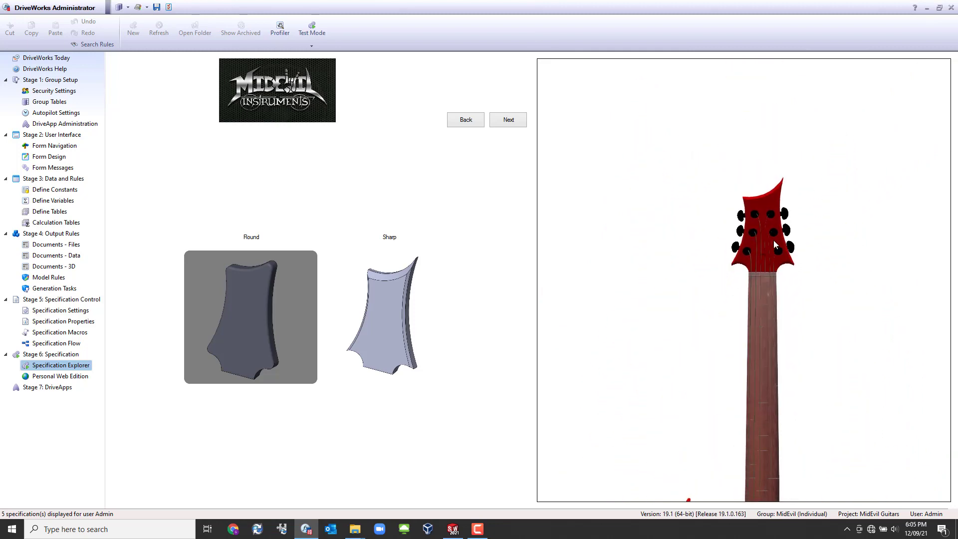
scroll(772, 224, "up", 4)
- Switch the headstock to Round and back to Sharp, and continue to the next page
left_click(235, 292)
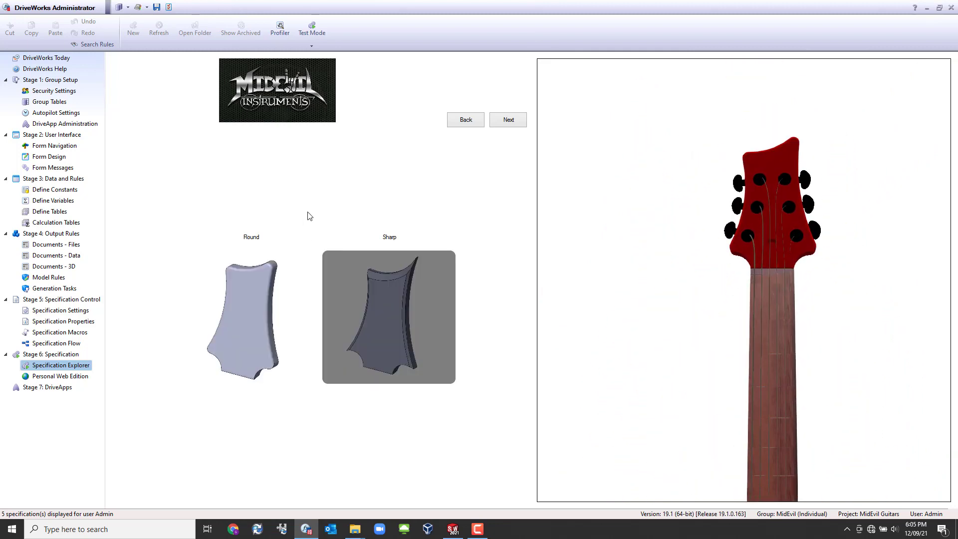
left_click(368, 289)
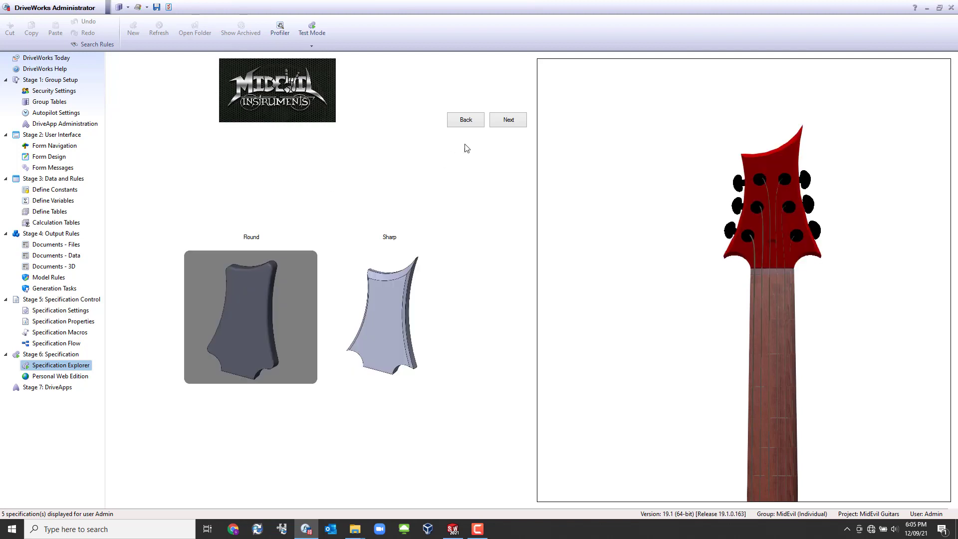
left_click(514, 125)
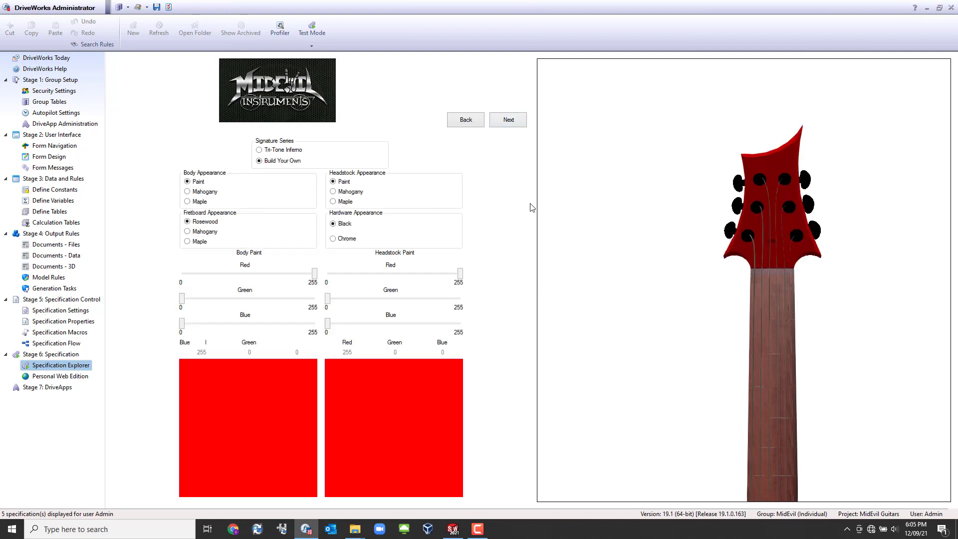
- Switch the signature series to Tri-Tone Inferno and back to Build Your Own
scroll(670, 253, "down", 5)
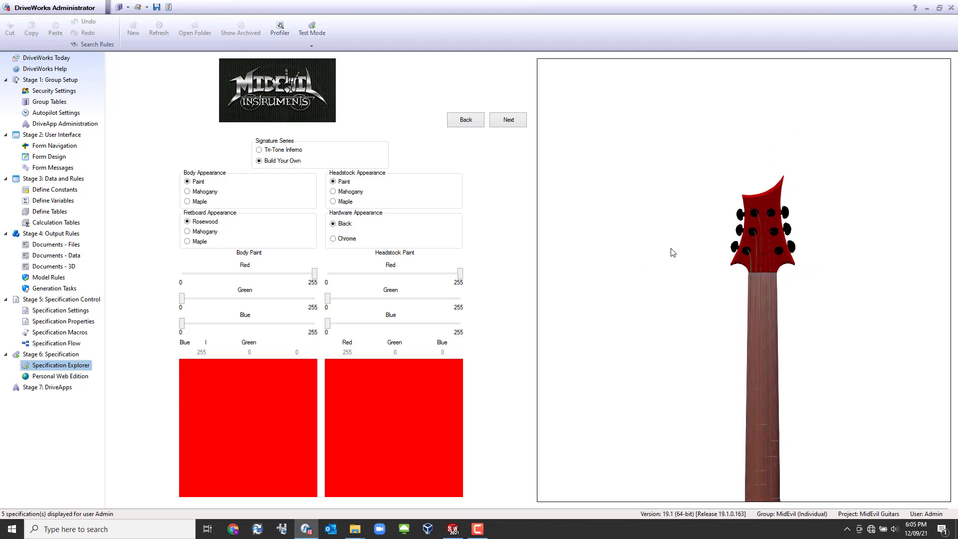
right_click_drag(783, 385, 782, 339)
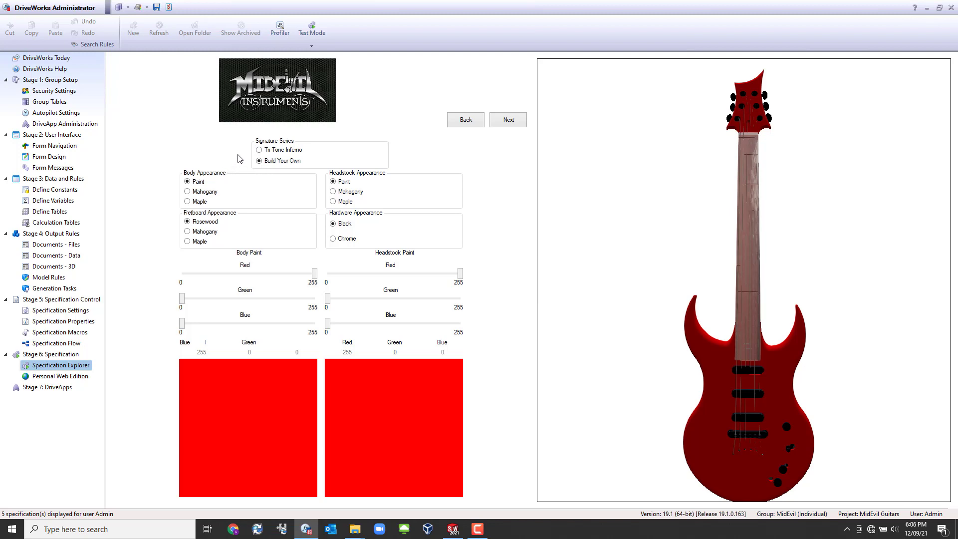
left_click(273, 151)
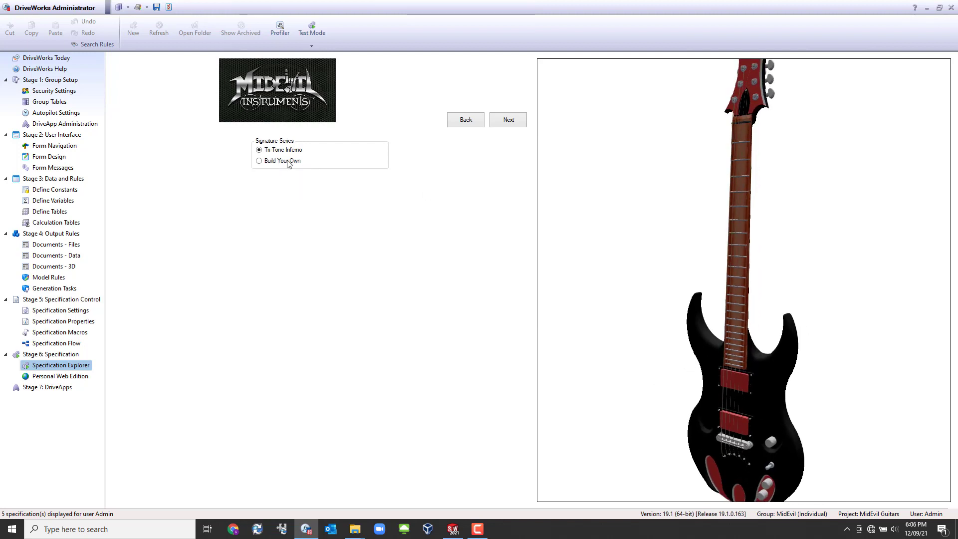
left_click(266, 162)
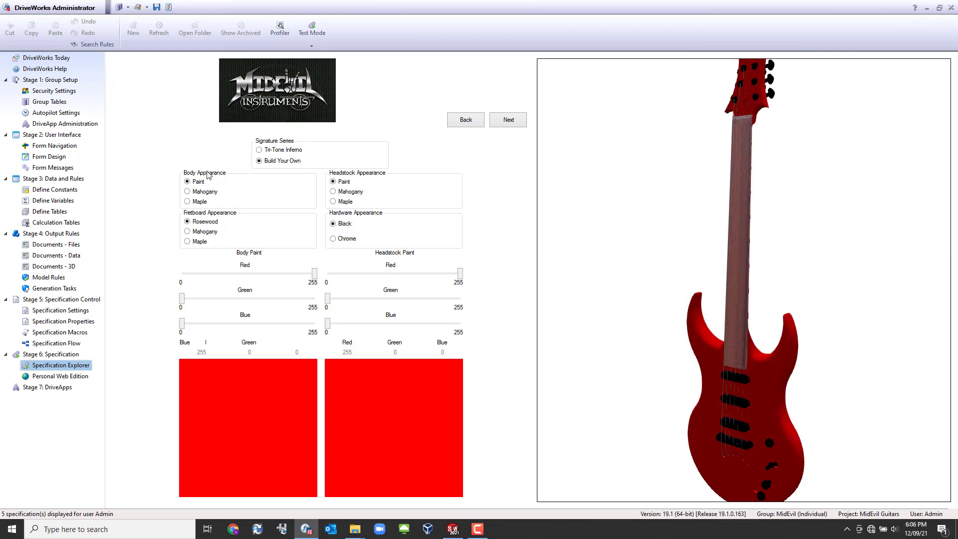
- Try the Mahogany, Maple and Paint body appearances, leaving Mahogany selected
left_click(207, 192)
left_click(203, 202)
left_click(204, 194)
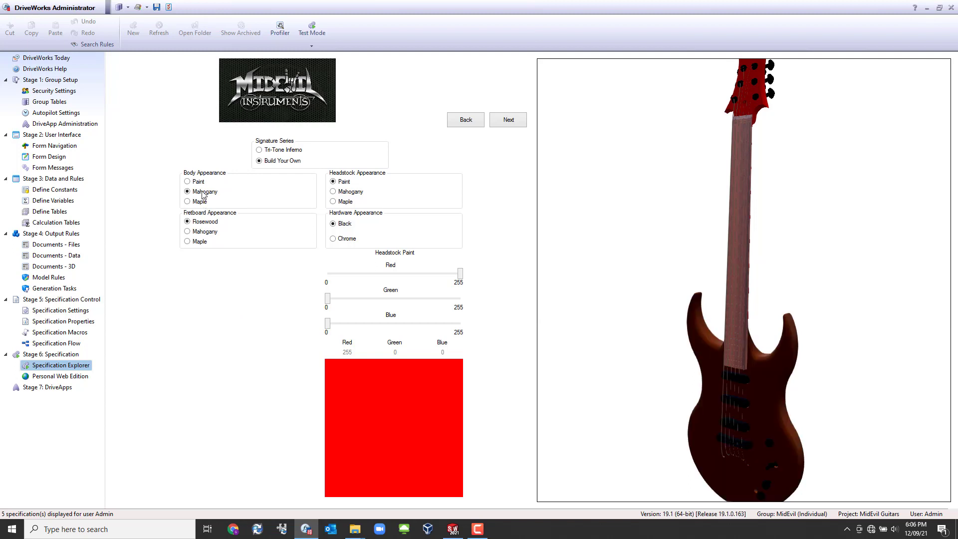
left_click(200, 183)
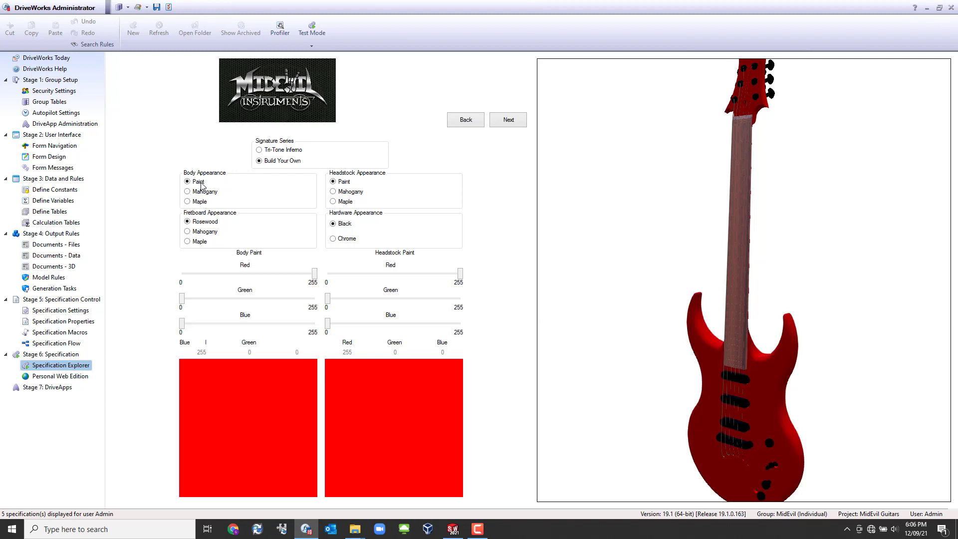
left_click(203, 194)
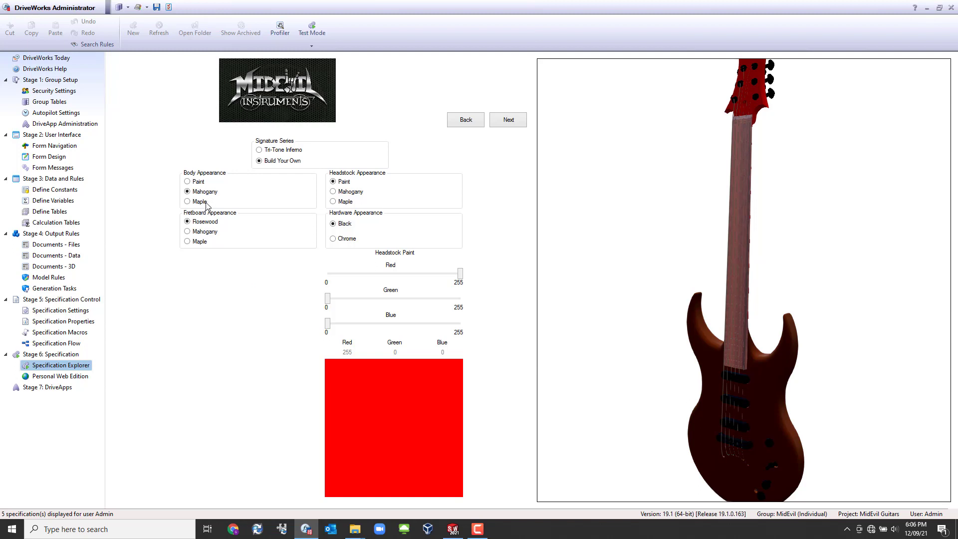
- Switch the body appearance to Paint and set the body paint to red 172, green 174, blue 79
mouse_move(617, 301)
left_mouse_down()
mouse_move(620, 274)
mouse_move(623, 293)
left_mouse_up()
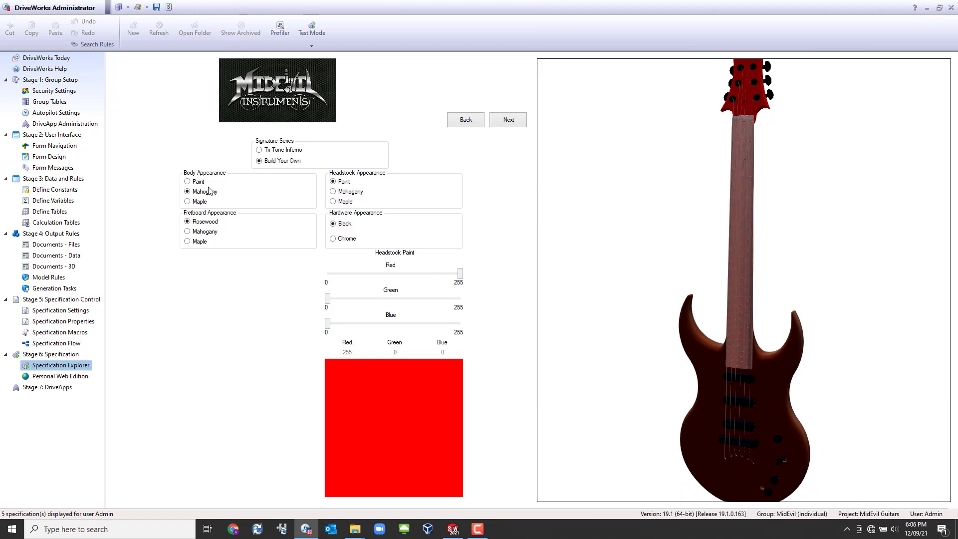
left_click(194, 182)
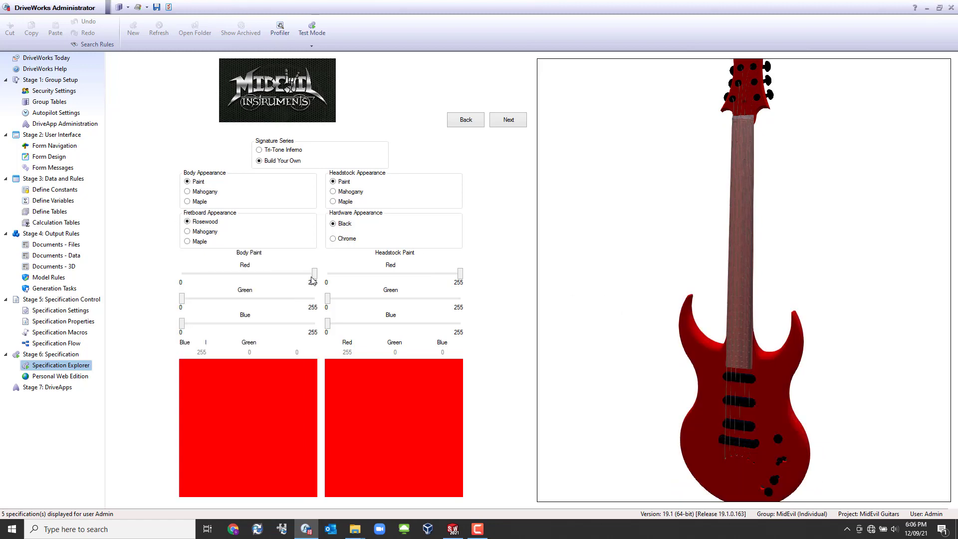
left_click_drag(315, 274, 272, 275)
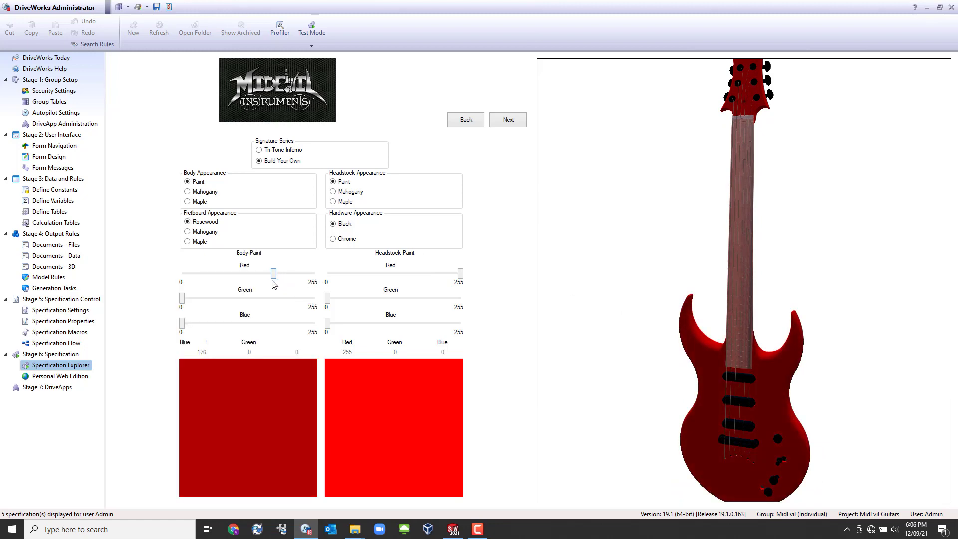
left_click_drag(182, 298, 273, 299)
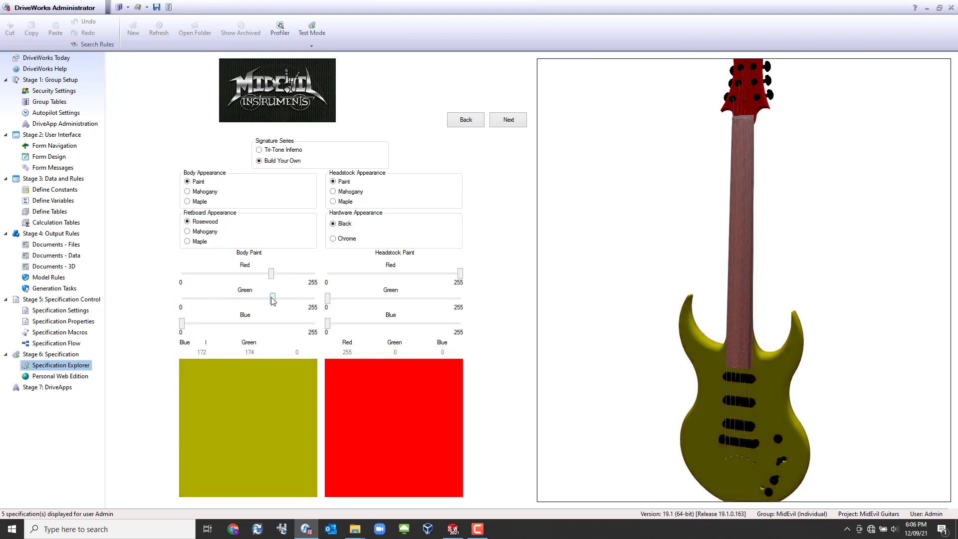
left_click_drag(182, 323, 228, 325)
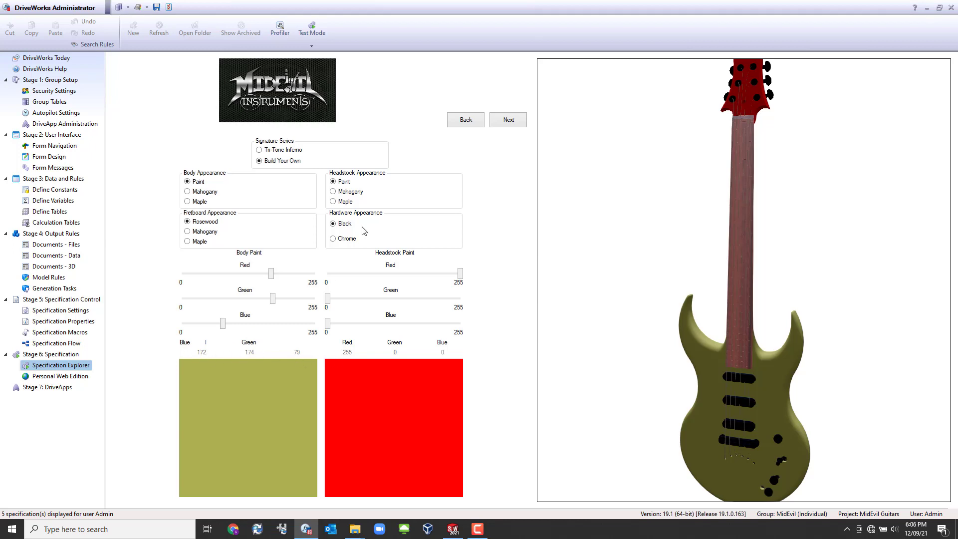
- Set the headstock appearance to Mahogany and the fretboard appearance to Maple
left_click(352, 193)
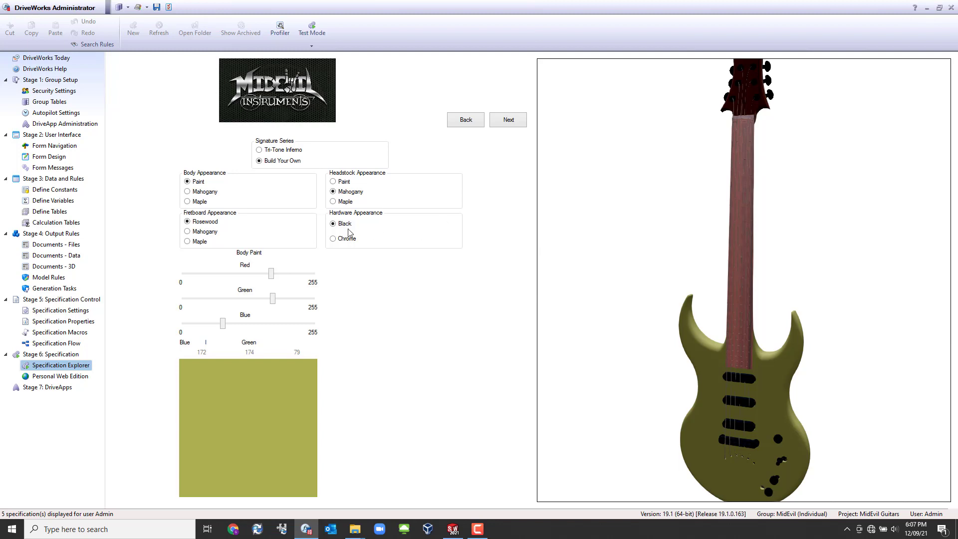
left_click(199, 242)
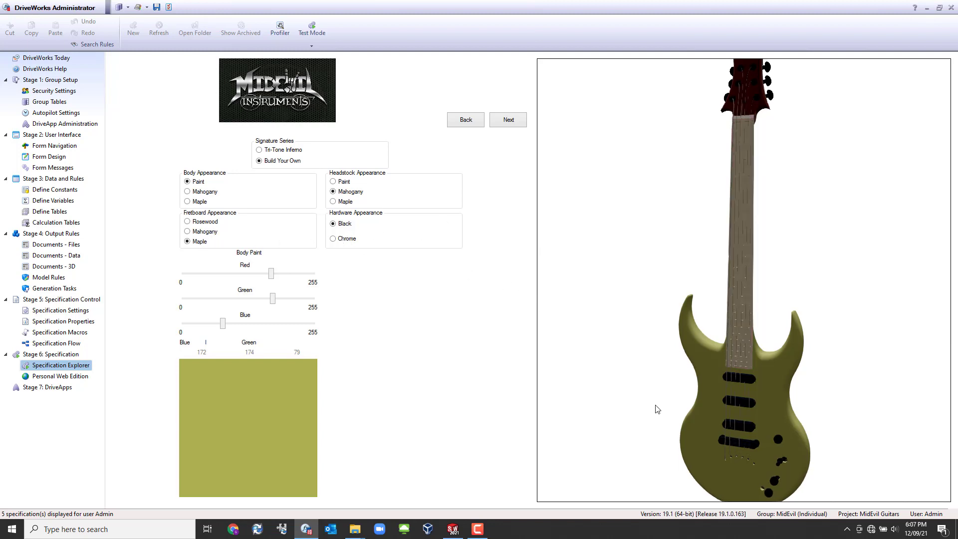
- Switch the hardware appearance to Chrome and back to Black
mouse_move(733, 361)
left_mouse_down()
mouse_move(733, 333)
mouse_move(672, 363)
mouse_move(722, 370)
mouse_move(739, 347)
mouse_move(741, 357)
left_mouse_up()
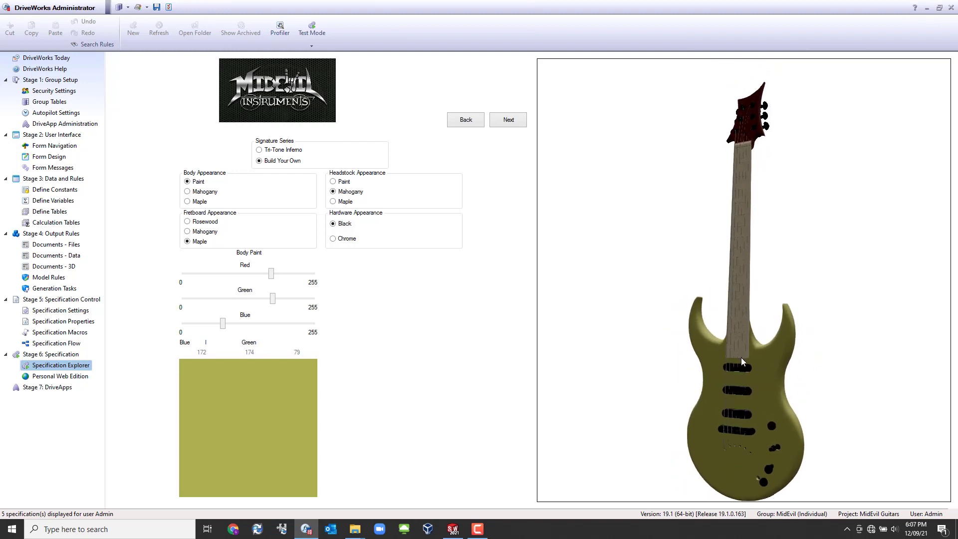
left_click(346, 240)
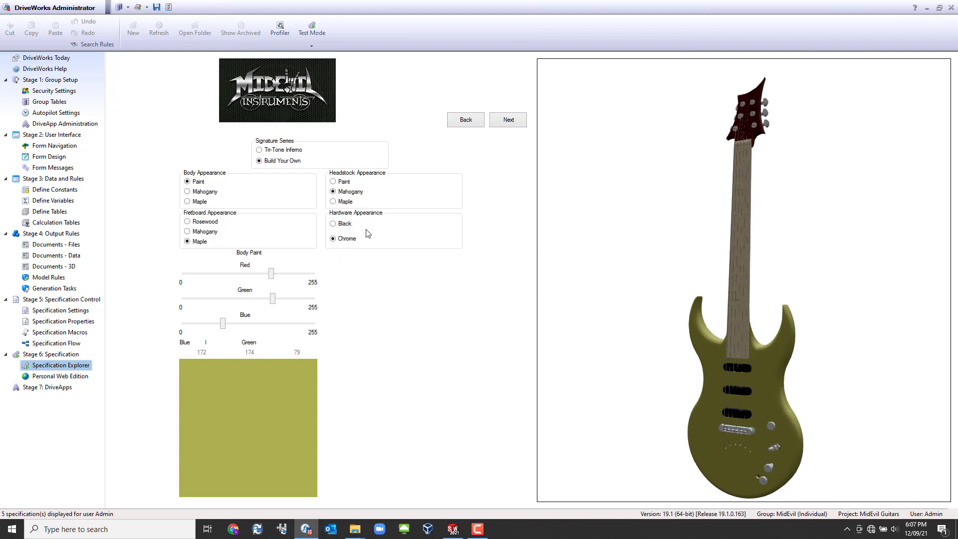
left_click(350, 225)
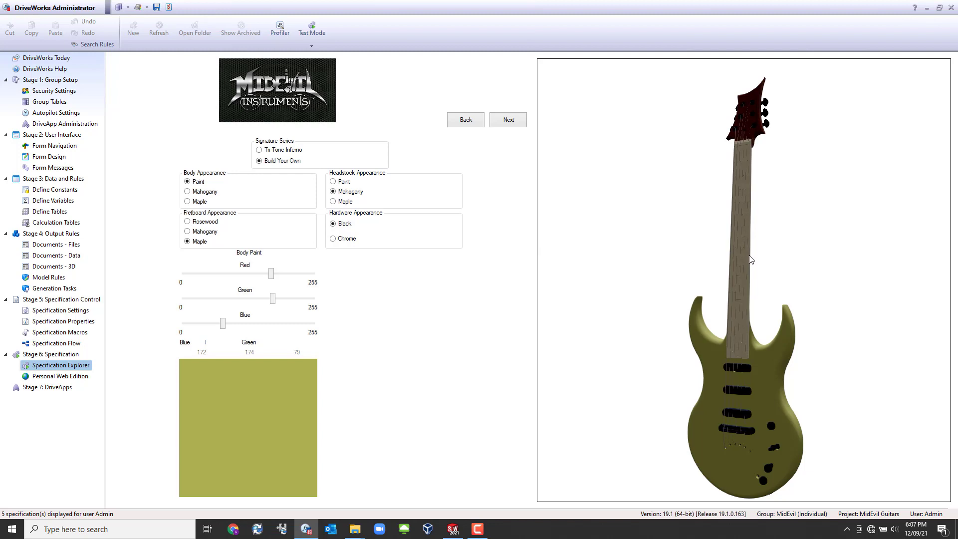
- Recolour the body paint to red 108, green 0, blue 110
left_click_drag(271, 275, 223, 277)
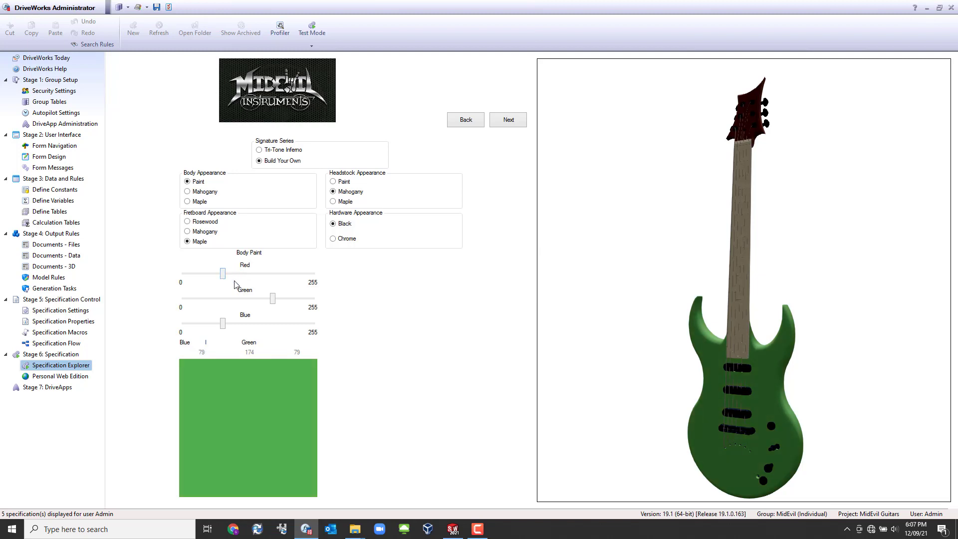
left_click_drag(273, 298, 180, 301)
left_click_drag(223, 275, 229, 275)
left_click_drag(222, 323, 235, 323)
left_click_drag(228, 273, 238, 274)
left_click_drag(235, 323, 239, 323)
left_click_drag(701, 374, 747, 322)
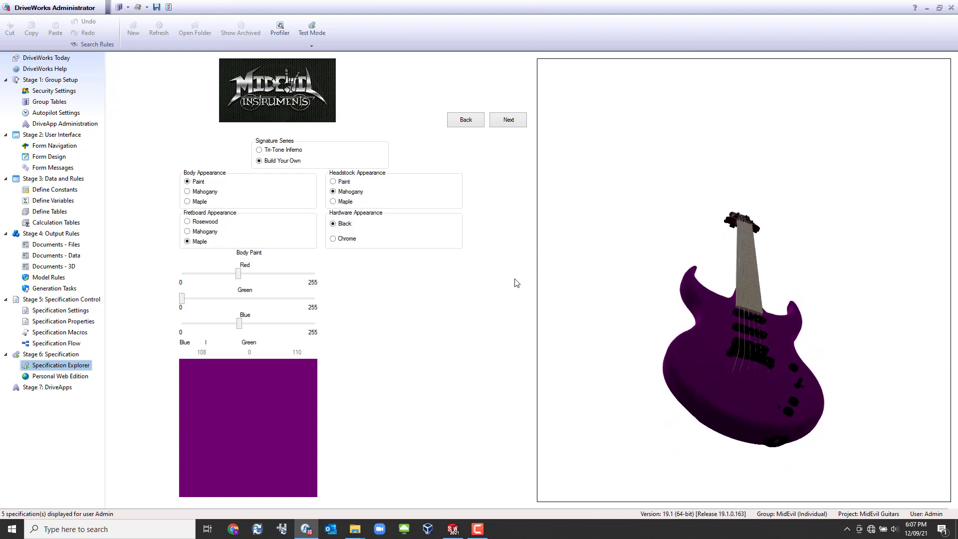
- Change the fretboard appearance to Mahogany and inspect the guitar in the 3D preview
left_click(216, 223)
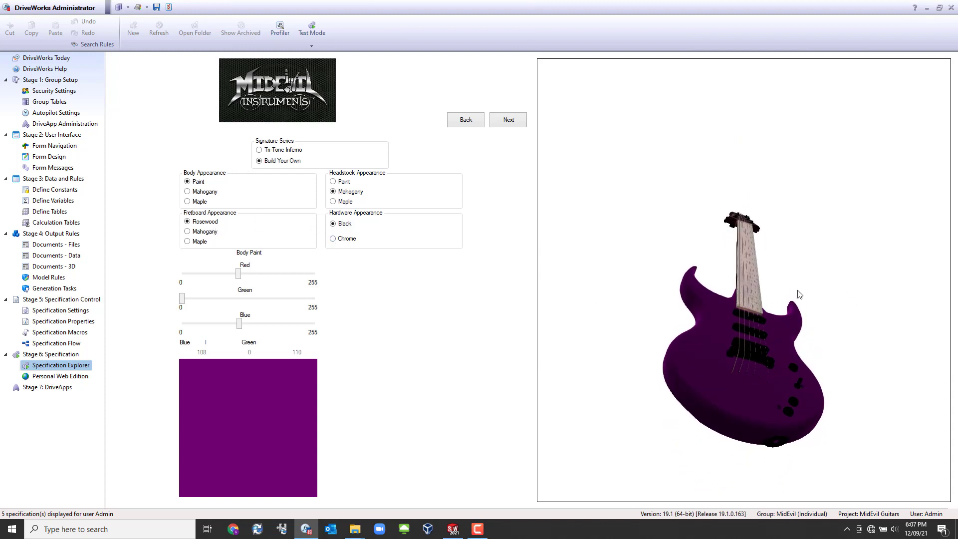
left_click(221, 232)
left_click_drag(822, 347, 763, 370)
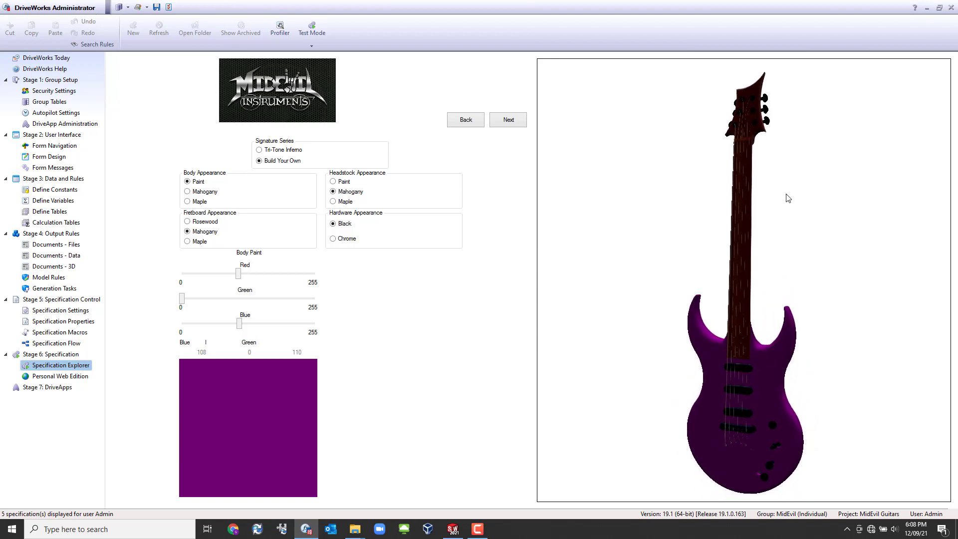
mouse_move(844, 384)
left_mouse_down()
mouse_move(882, 365)
mouse_move(834, 361)
mouse_move(867, 359)
mouse_move(864, 336)
mouse_move(870, 350)
mouse_move(851, 364)
mouse_move(858, 381)
mouse_move(883, 396)
mouse_move(862, 381)
mouse_move(843, 402)
left_mouse_up()
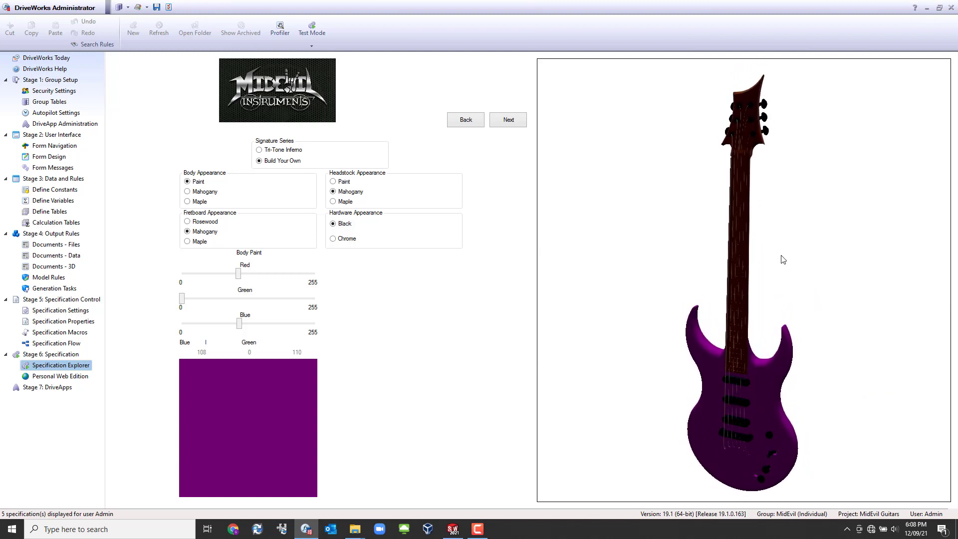
- Continue to the customer page, choose English Stars as the company and pick one of its contacts
left_click(513, 121)
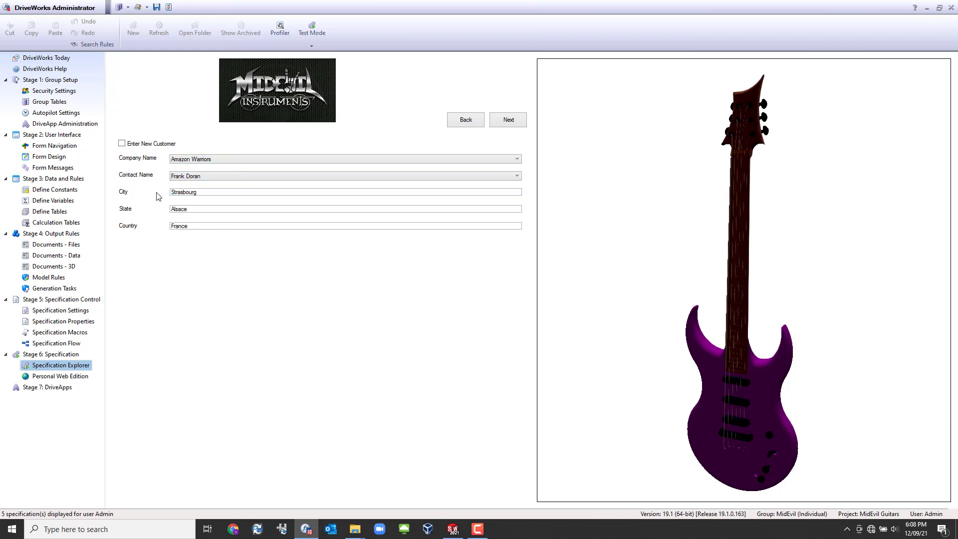
double_click(175, 192)
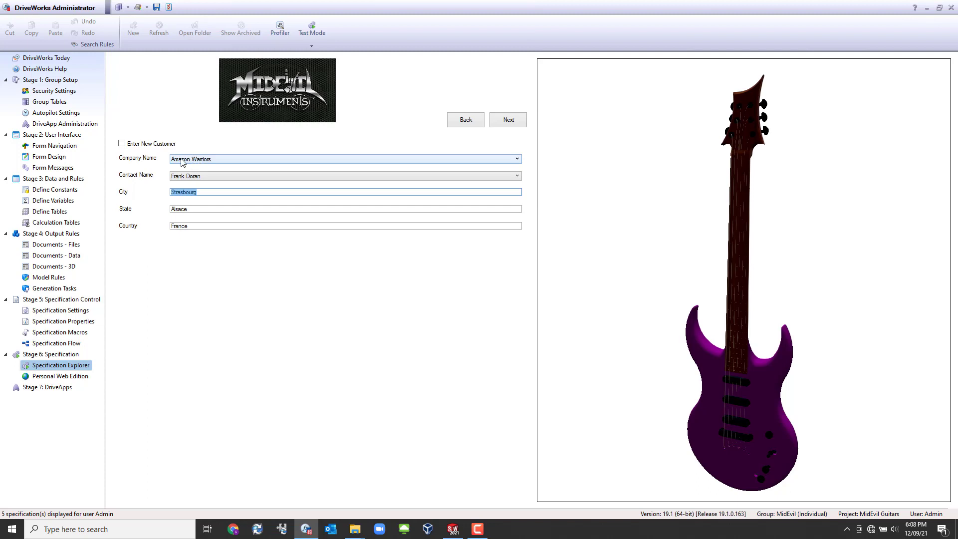
left_click(205, 158)
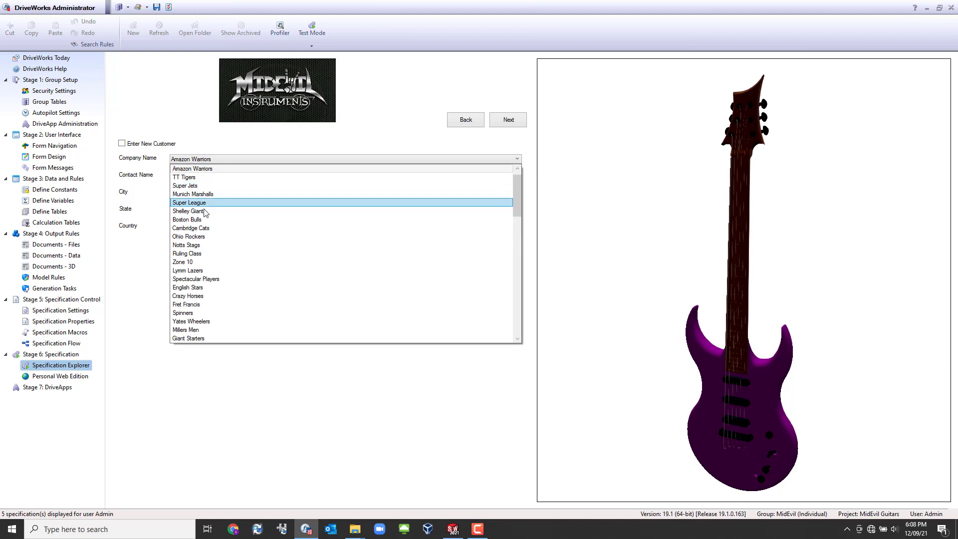
left_click(219, 288)
left_click(210, 177)
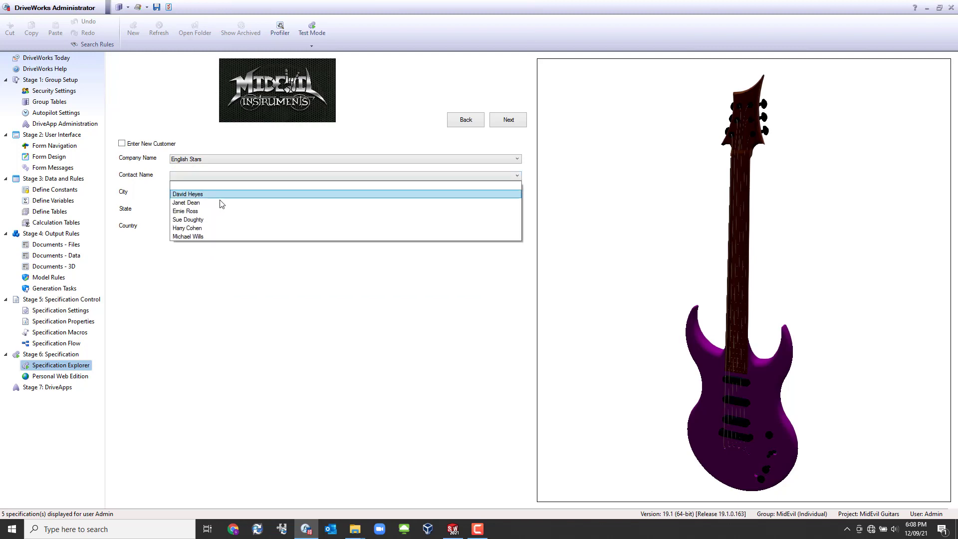
left_click(216, 202)
left_click(193, 192)
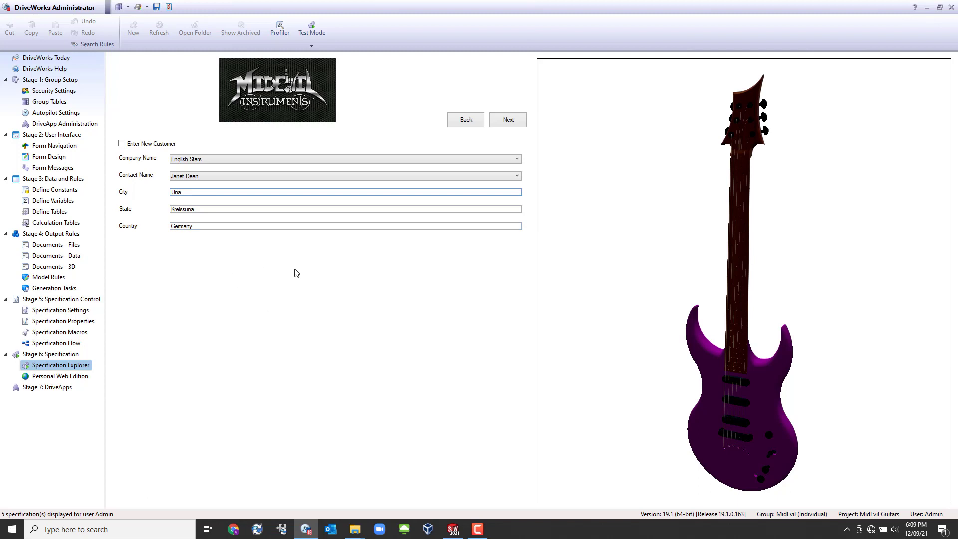
- Enter a new customer with company The Revolution, a contact name, city Angola and state IN
left_click(140, 145)
left_click(224, 161)
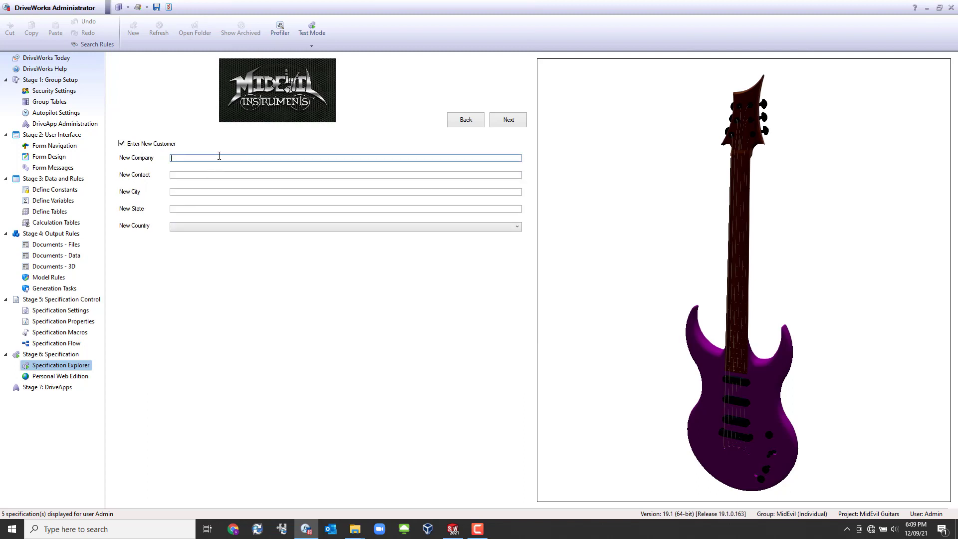
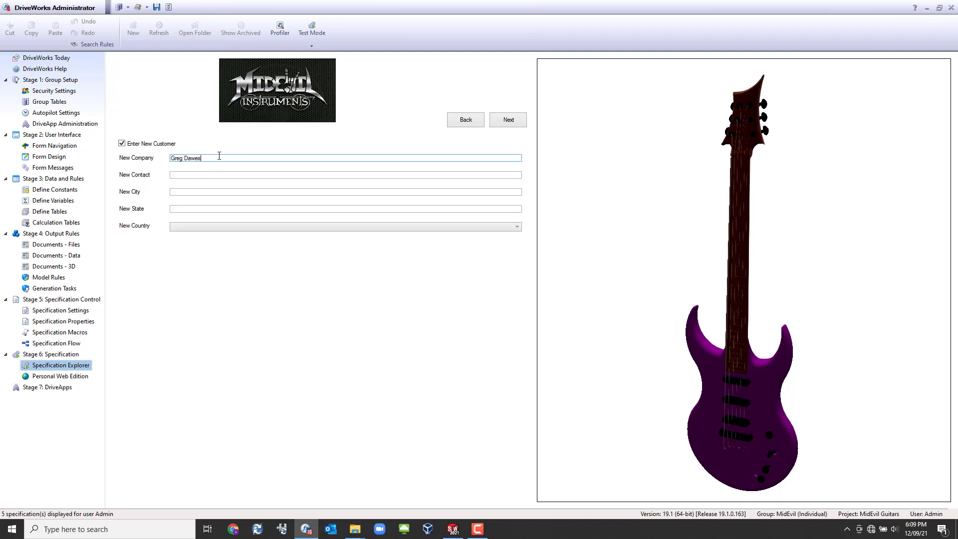
key("Tab")
left_click_drag(219, 156, 126, 146)
key("BackSpace")
type("The Revolution")
key("Tab")
key("Tab")
type("Angola")
key("Tab")
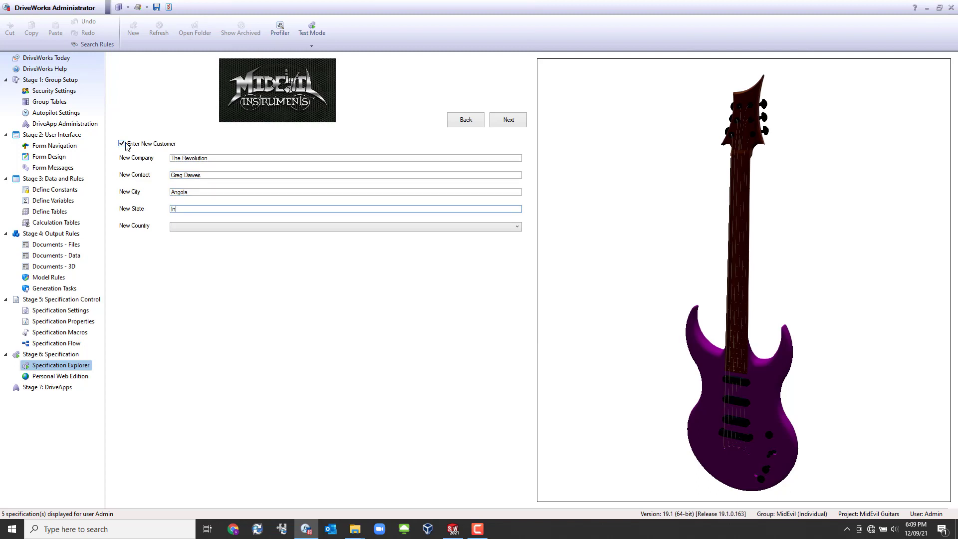
type("InIN")
key("Tab")
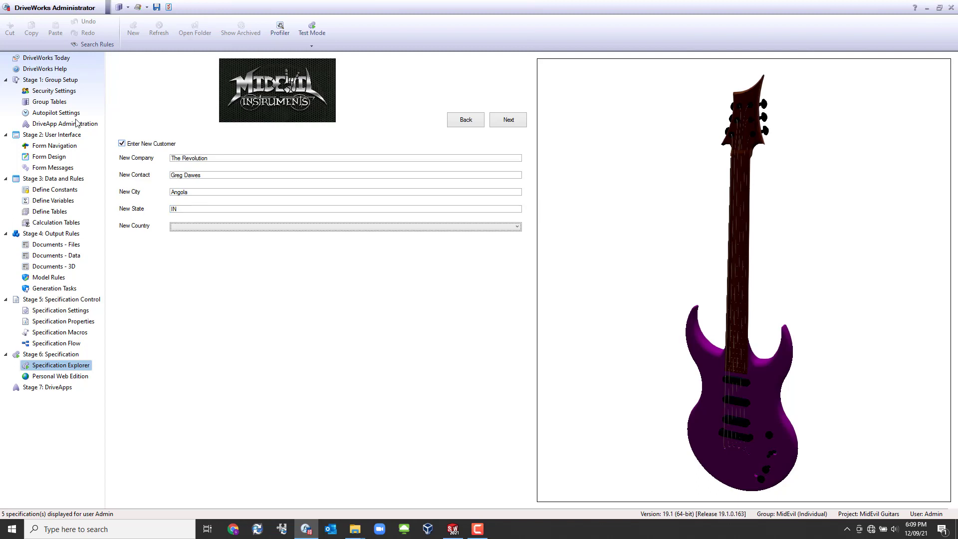
- Open the new country list and switch new customer entry back off
left_click(183, 228)
left_click(173, 270)
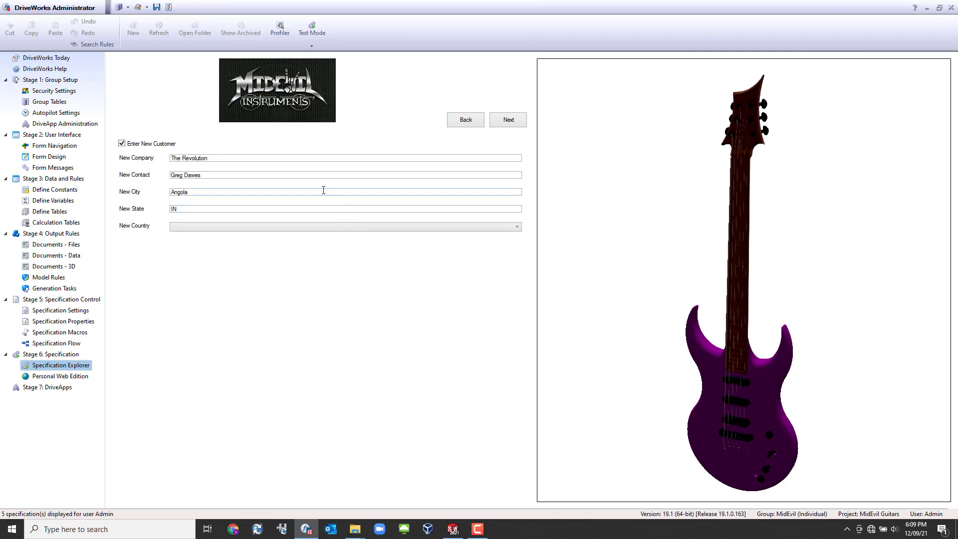
left_click(139, 144)
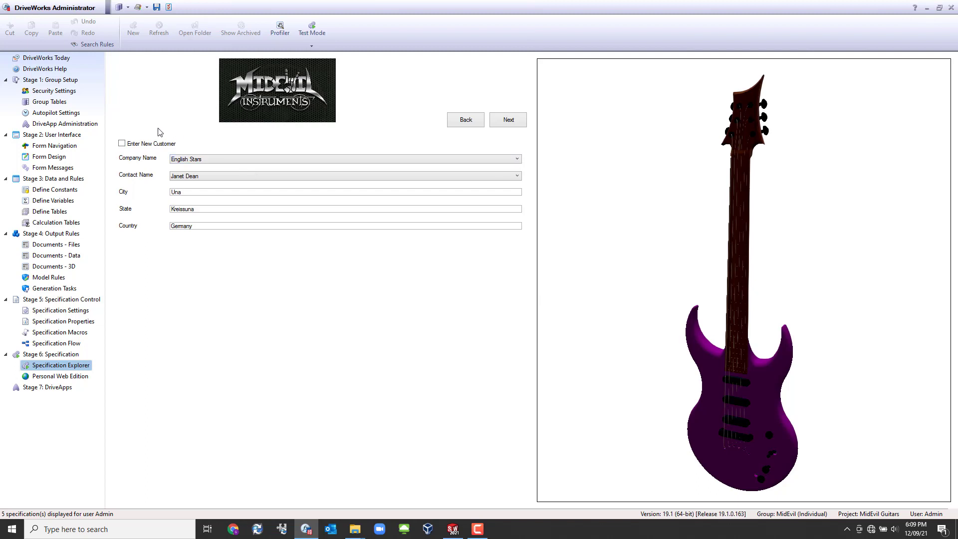
- Open the Customers group table to review its entries, then close it
left_click(50, 103)
double_click(203, 85)
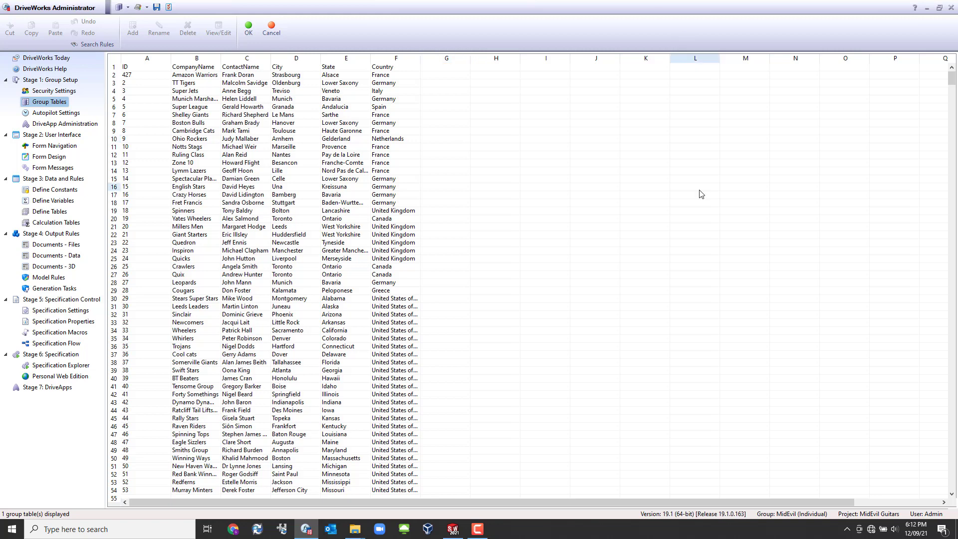
left_click(276, 32)
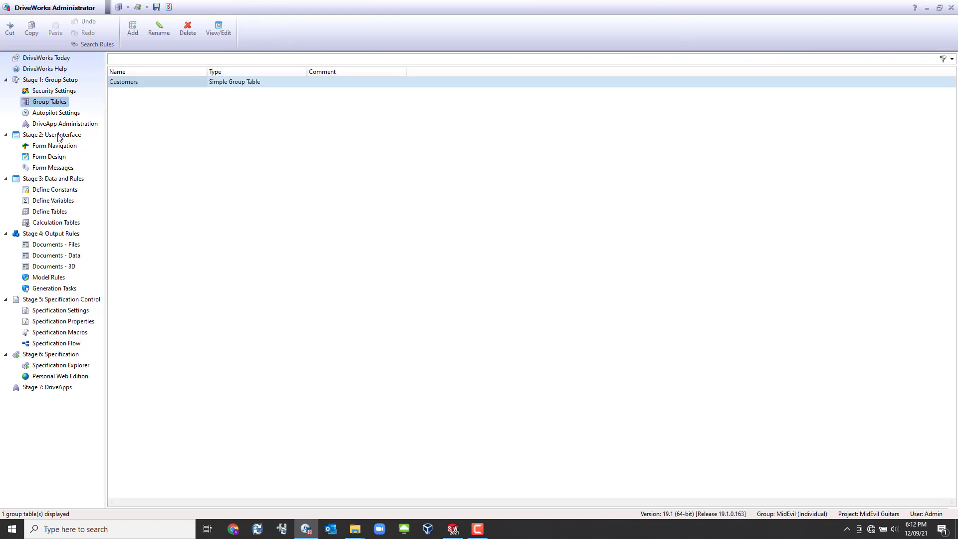
- Reopen the Customers group table, close it and return to the specification form
left_click(57, 367)
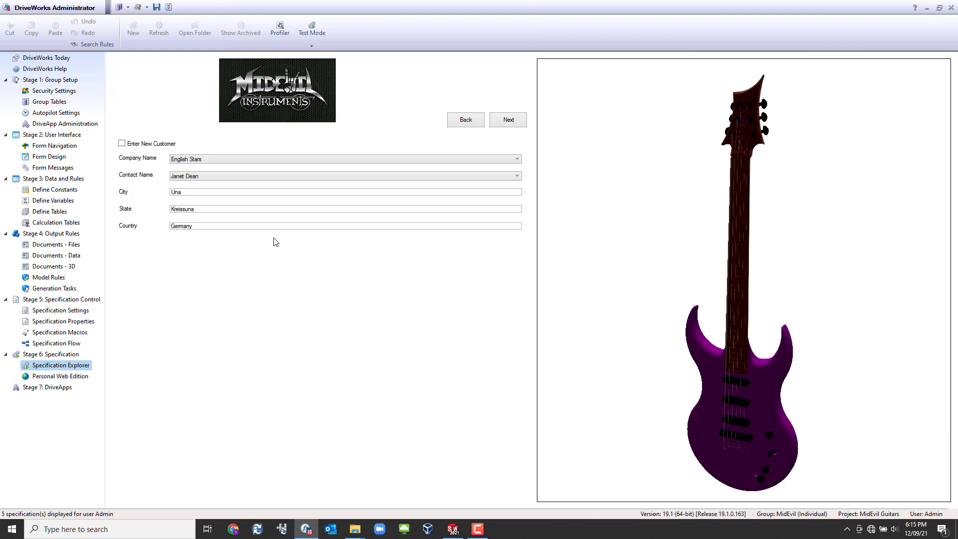
left_click(55, 102)
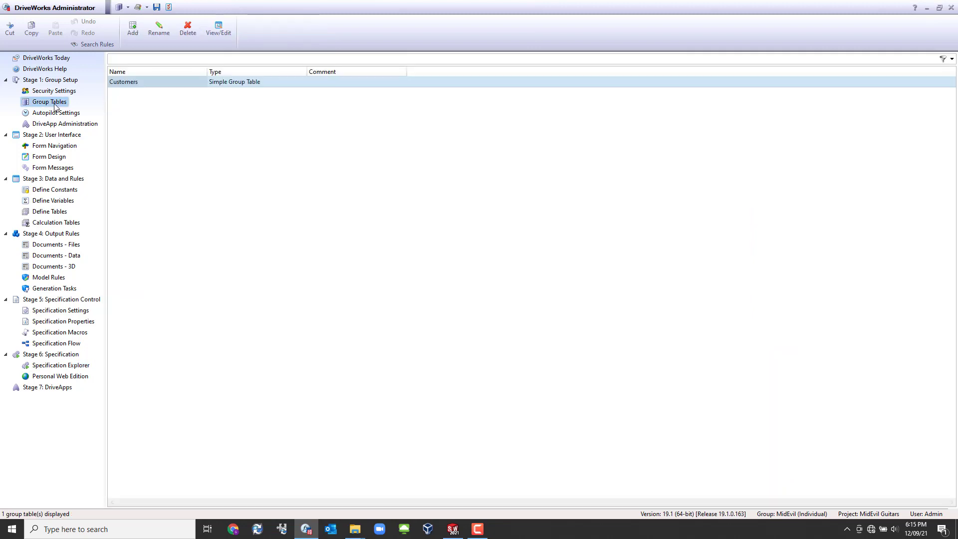
double_click(220, 83)
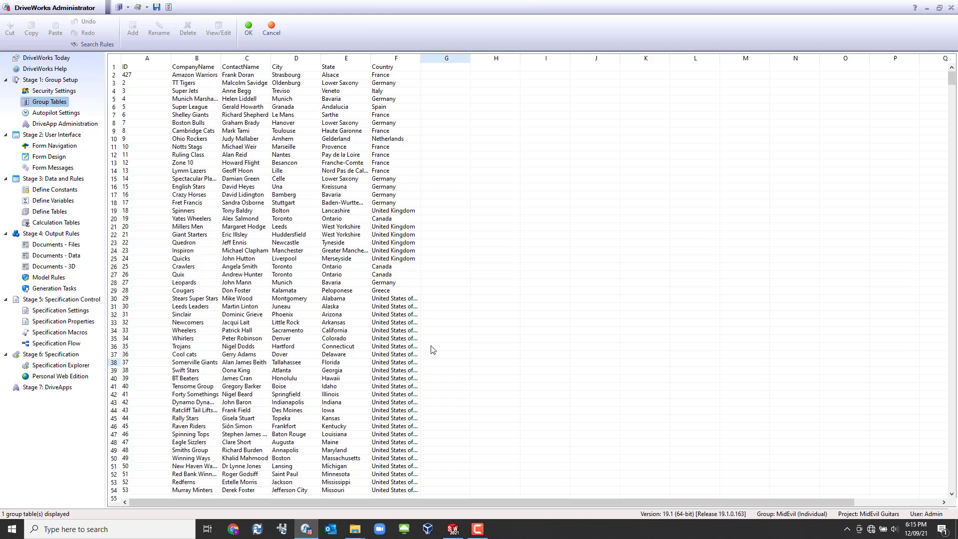
left_click(252, 28)
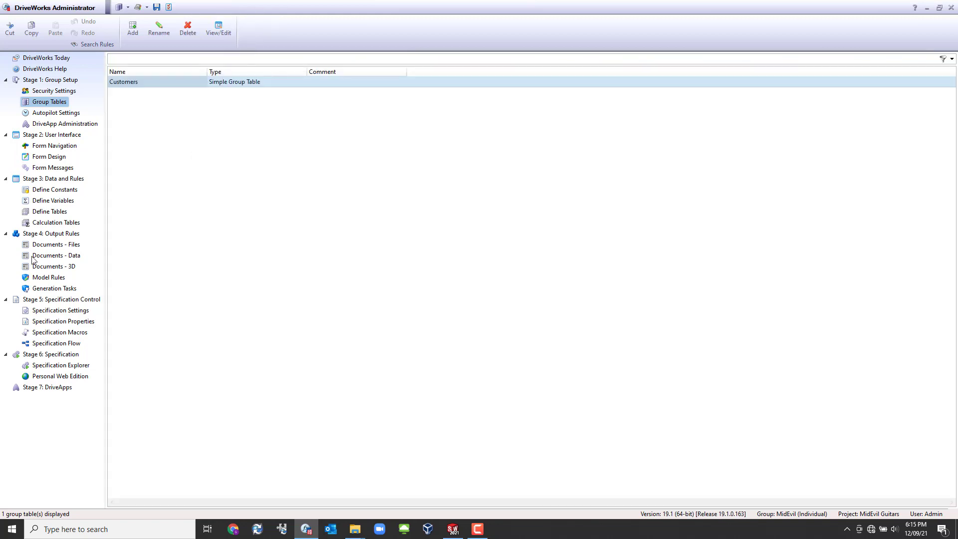
left_click(70, 366)
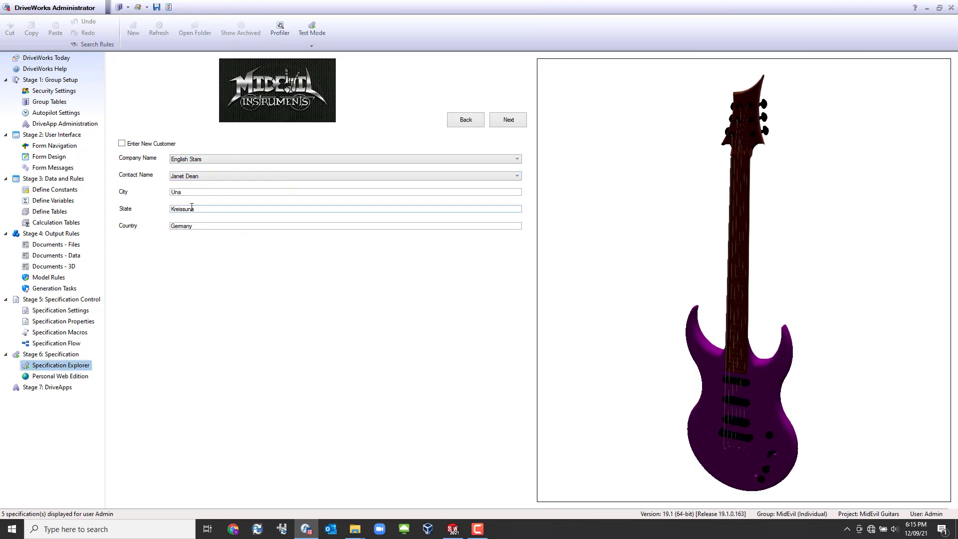
- Finish the specification and open the GuitarQuote HTML document for MidEvil Guitars 0047
left_click(507, 123)
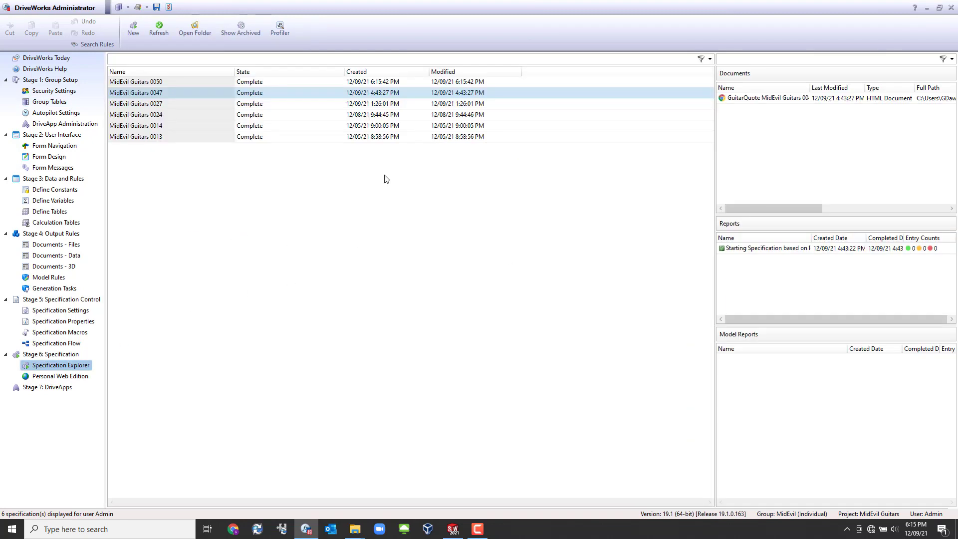
left_click(764, 97)
double_click(773, 102)
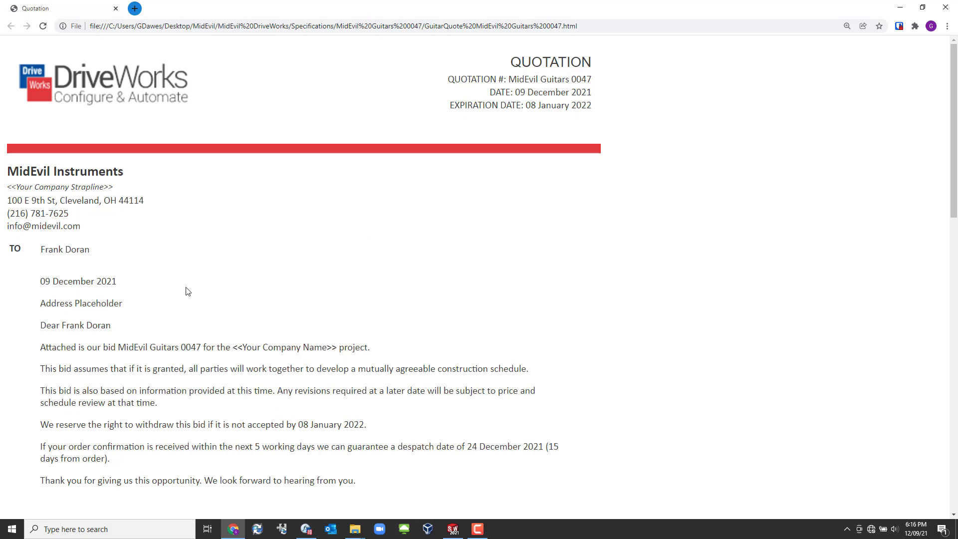
- Review the quotation header, highlighting the company name, the customer it is addressed to and the expiration date
left_click_drag(7, 171, 128, 172)
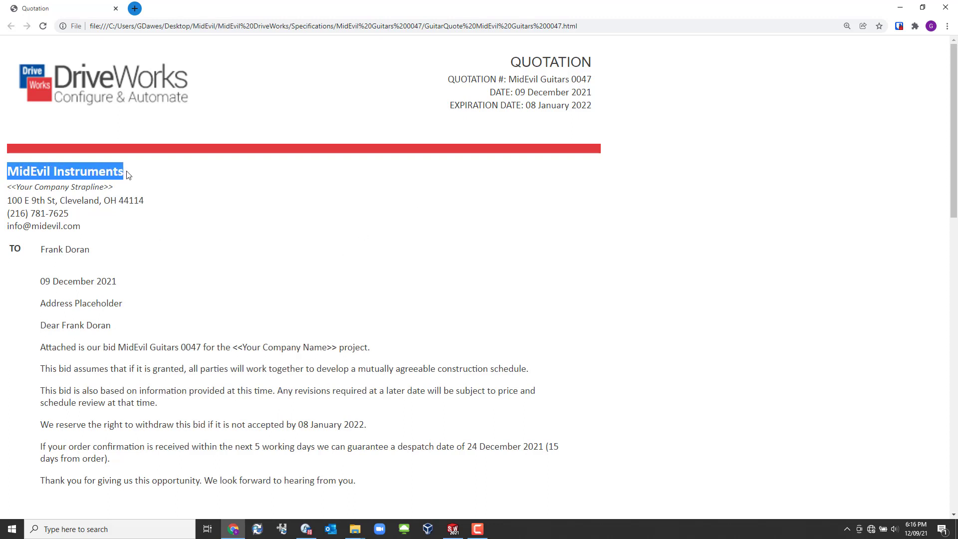
scroll(45, 149, "down", 2)
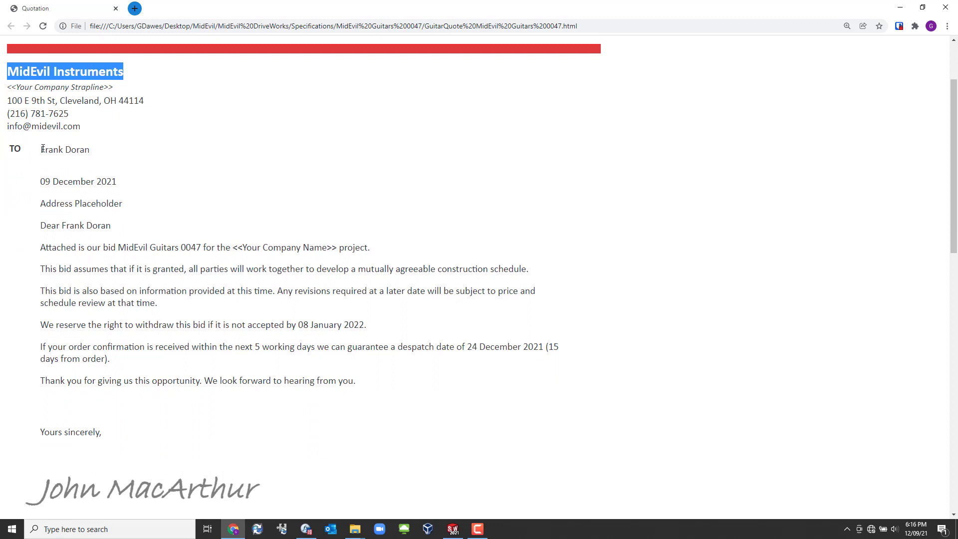
left_click_drag(40, 150, 91, 151)
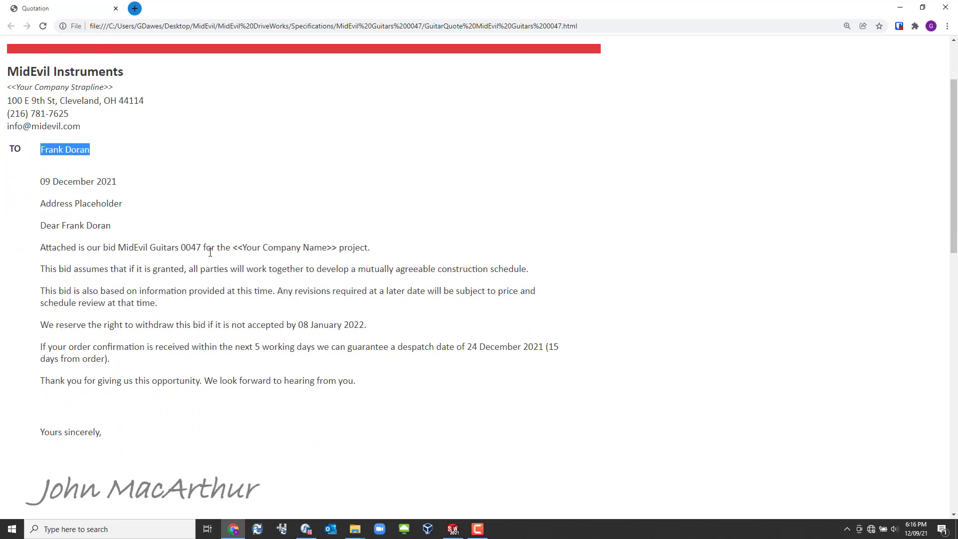
scroll(269, 243, "down", 2)
scroll(334, 240, "up", 2)
scroll(334, 240, "up", 2)
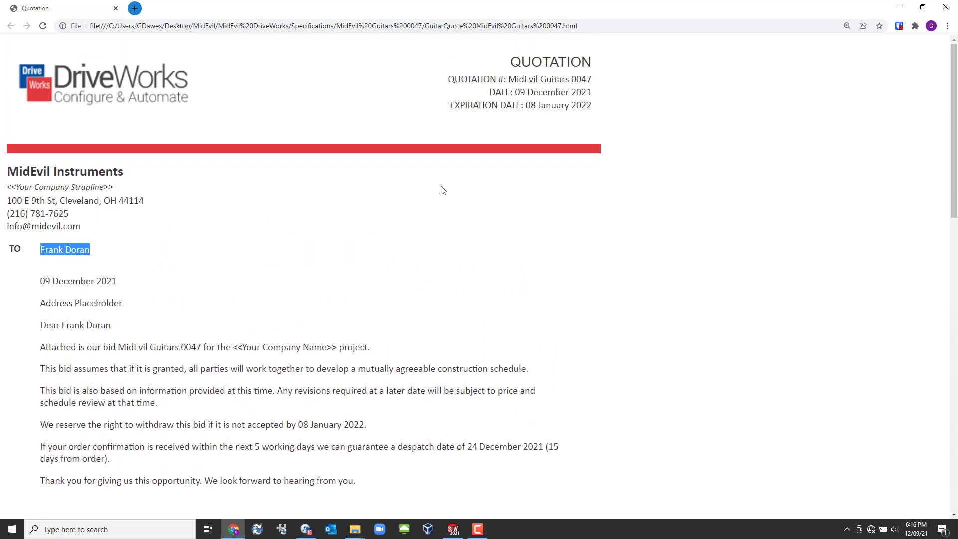
mouse_move(517, 92)
left_mouse_down()
mouse_move(594, 99)
mouse_move(526, 106)
left_mouse_up()
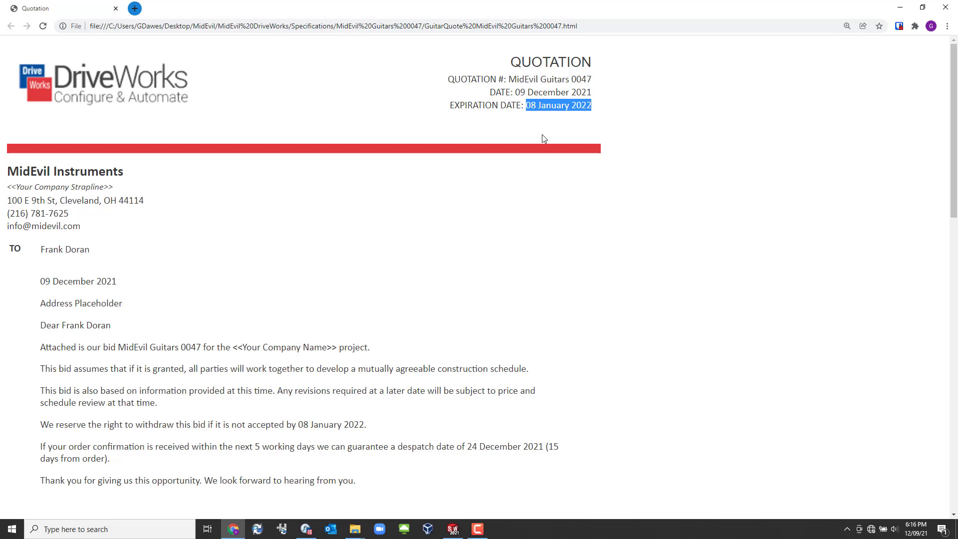
- Scroll through the quotation to examine the order details and the line item description
scroll(313, 292, "down", 15)
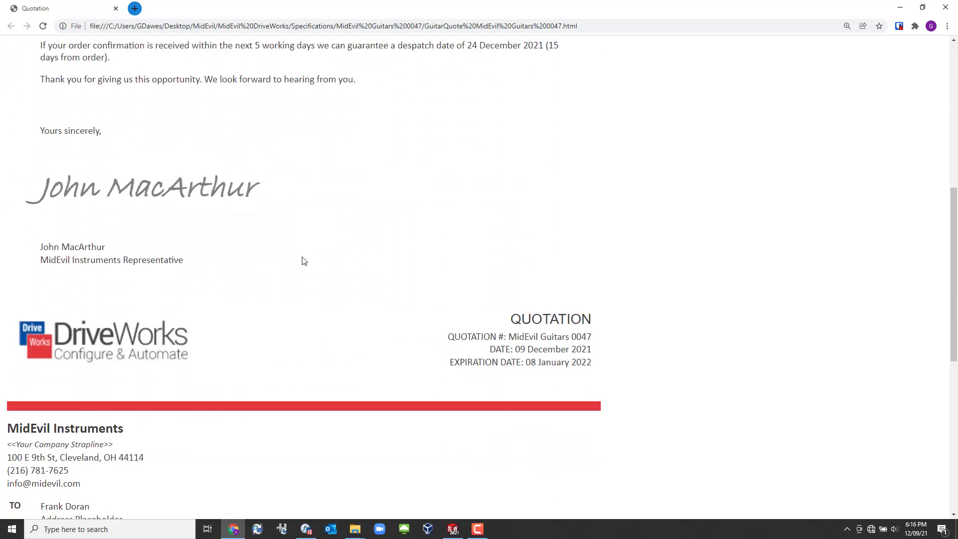
scroll(299, 251, "down", 1)
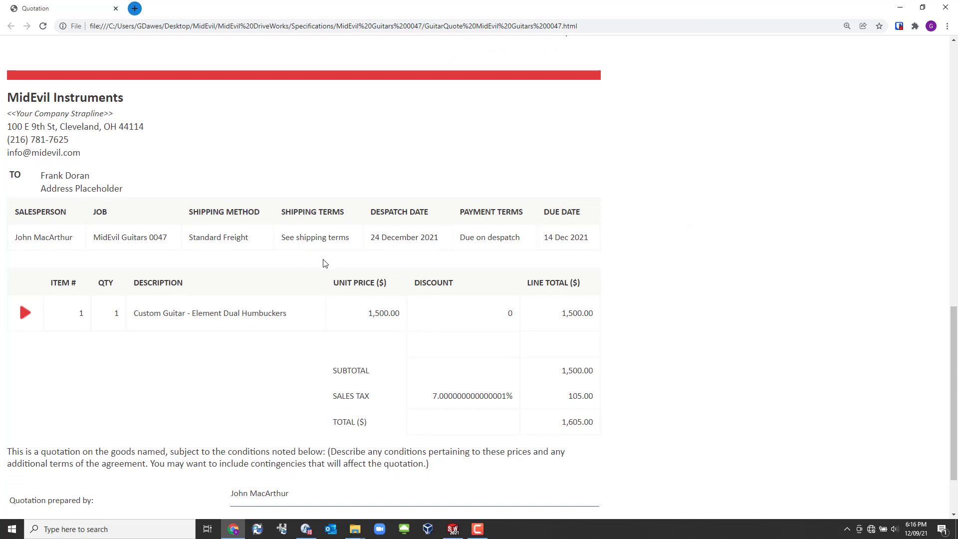
scroll(252, 332, "down", 1)
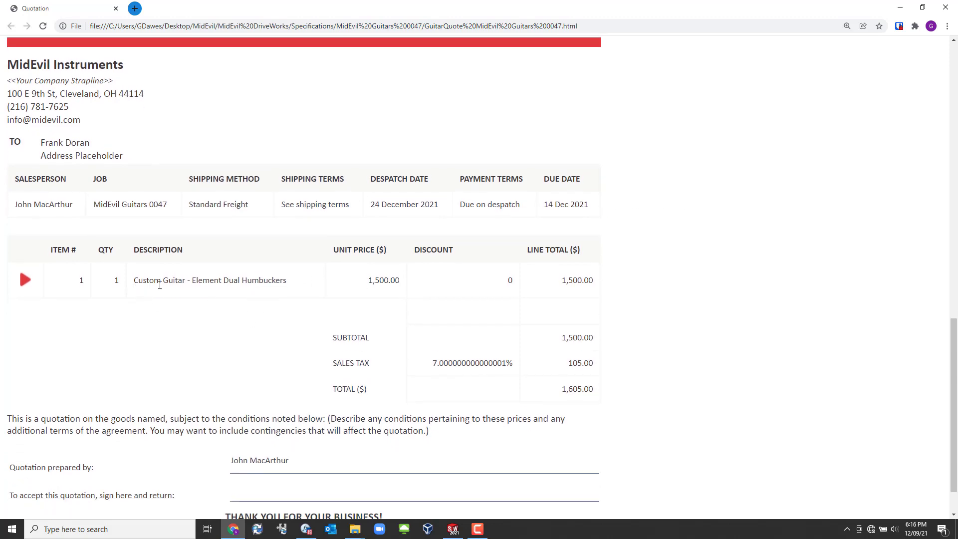
left_click_drag(194, 279, 294, 280)
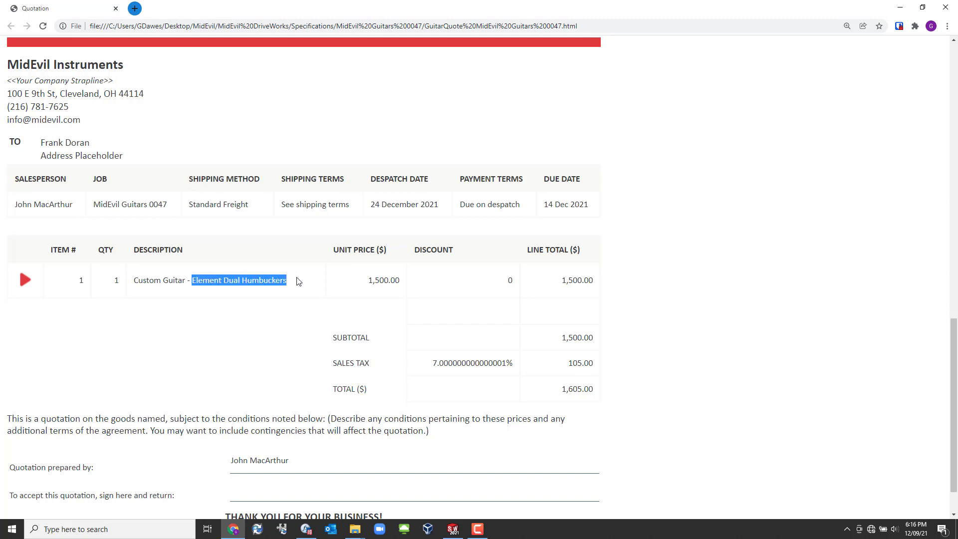
left_click_drag(192, 280, 294, 288)
left_click(327, 158)
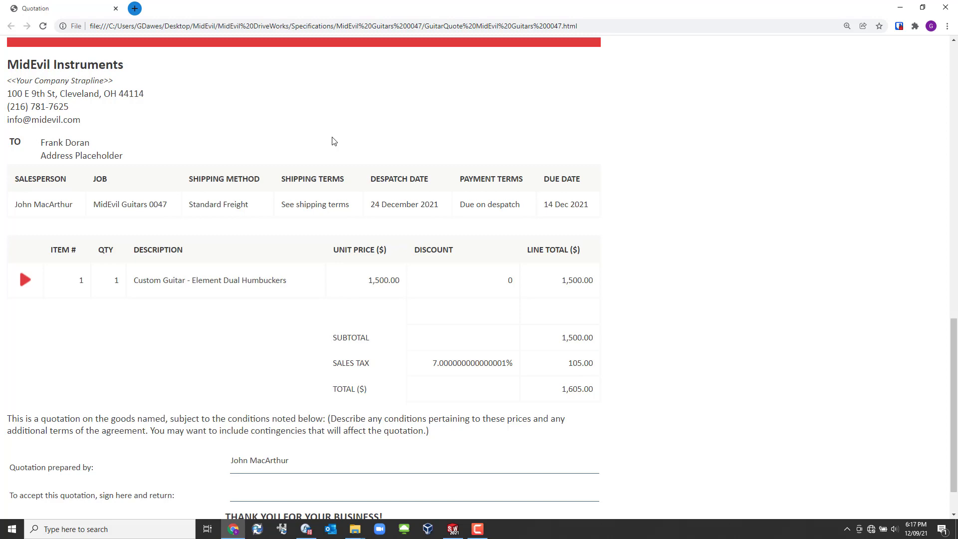
- Close the quotation browser and start Personal Web Edition from the Specification stage
left_click(945, 7)
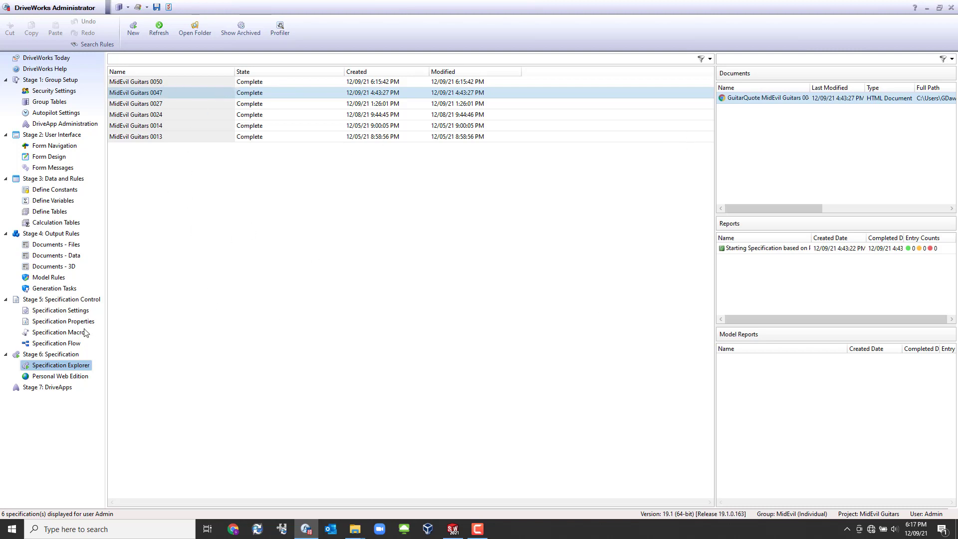
left_click(70, 377)
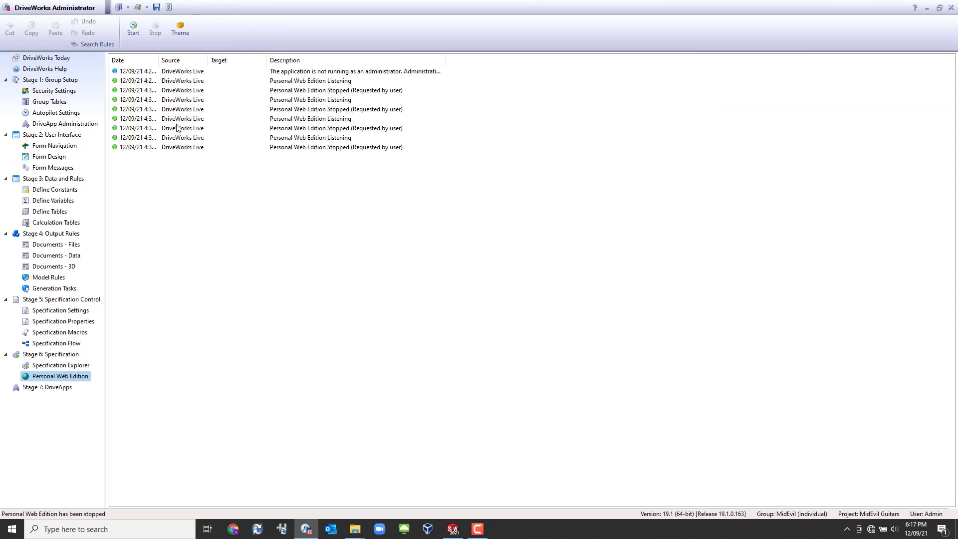
left_click(132, 39)
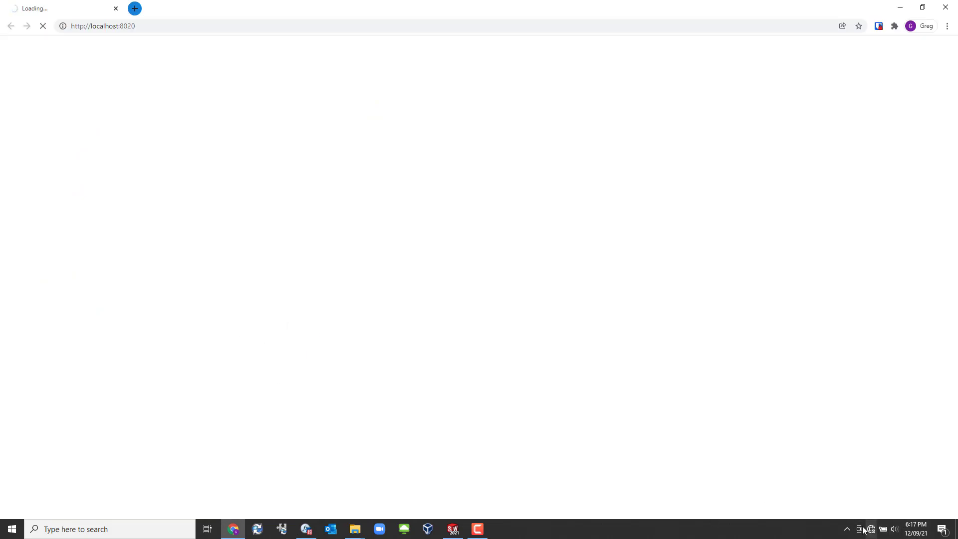
left_click(458, 254)
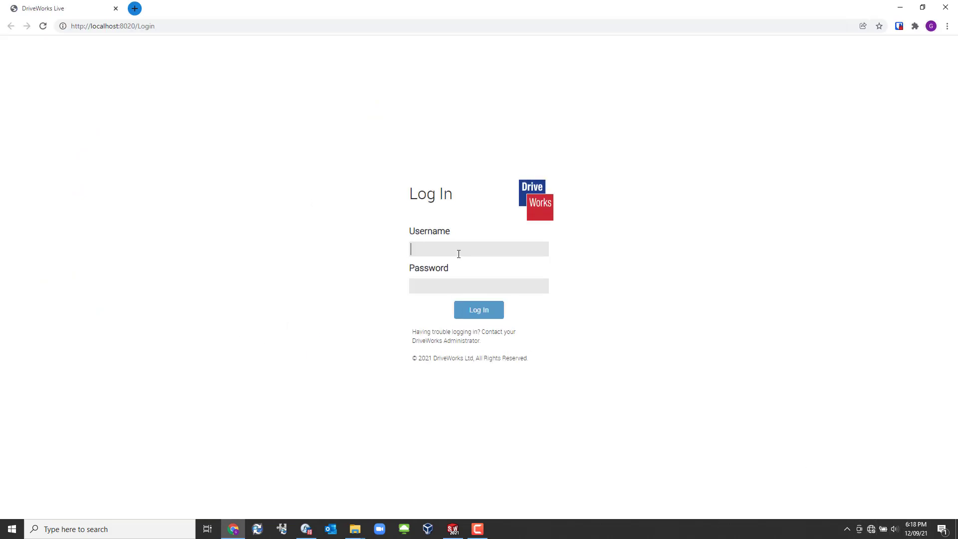
type("adm")
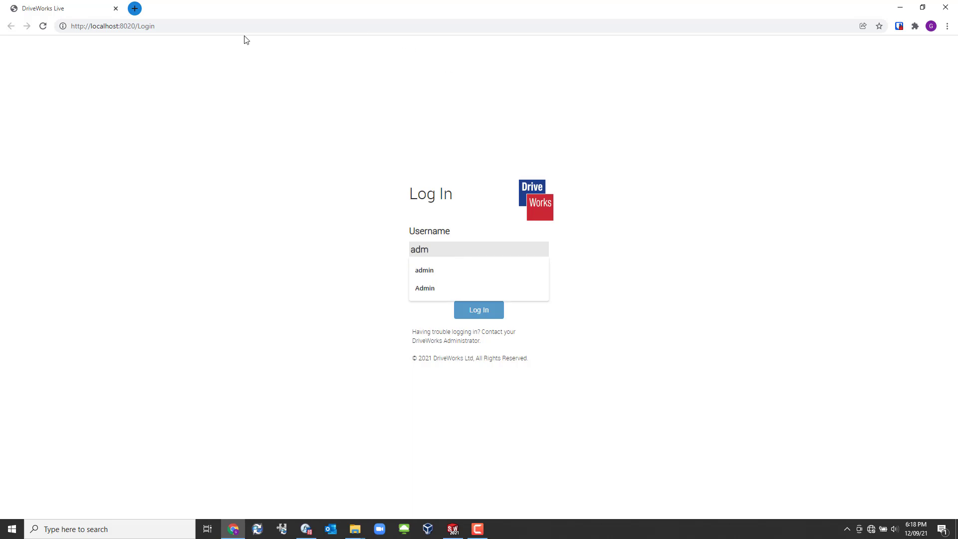
left_click(203, 31)
left_click(946, 7)
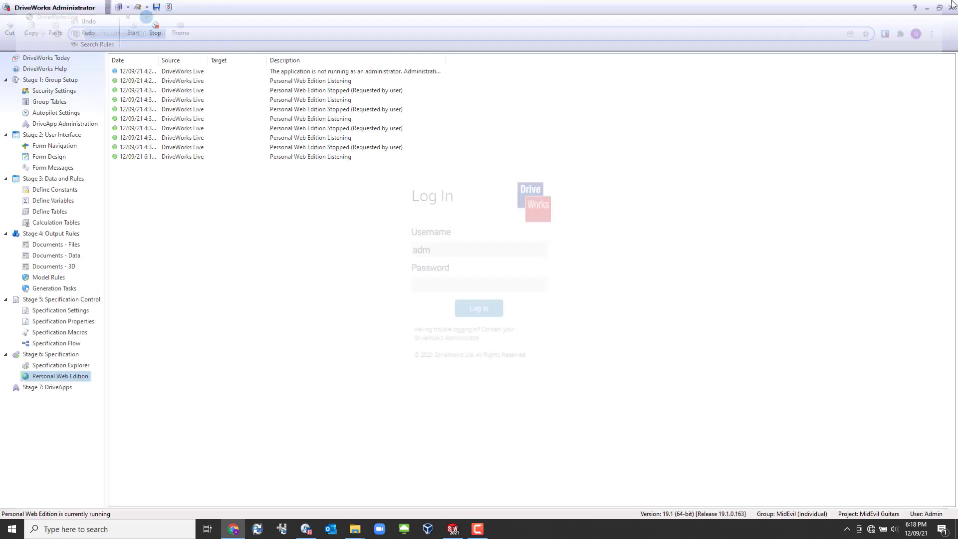
- Open Microsoft Edge and go to localhost:8020/login
key("super")
type("edge")
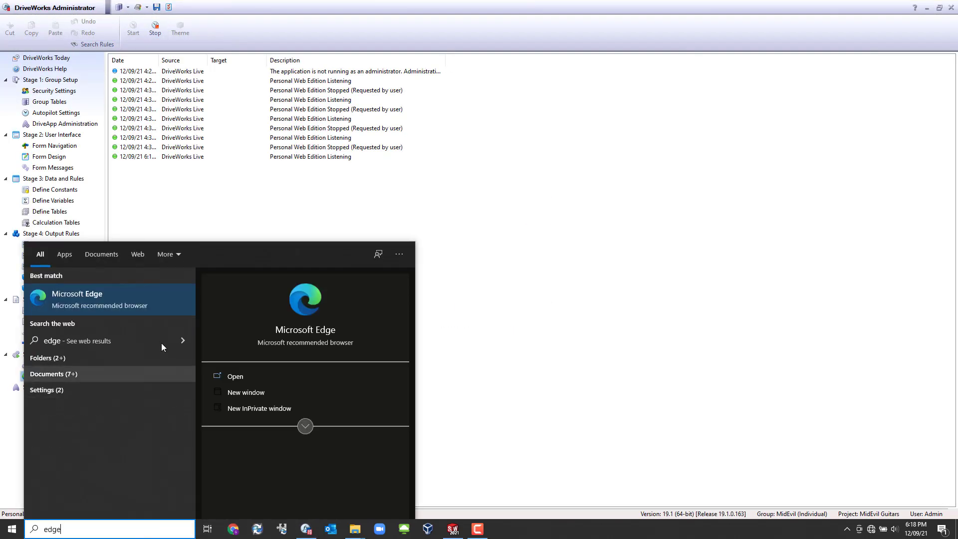
left_click(140, 296)
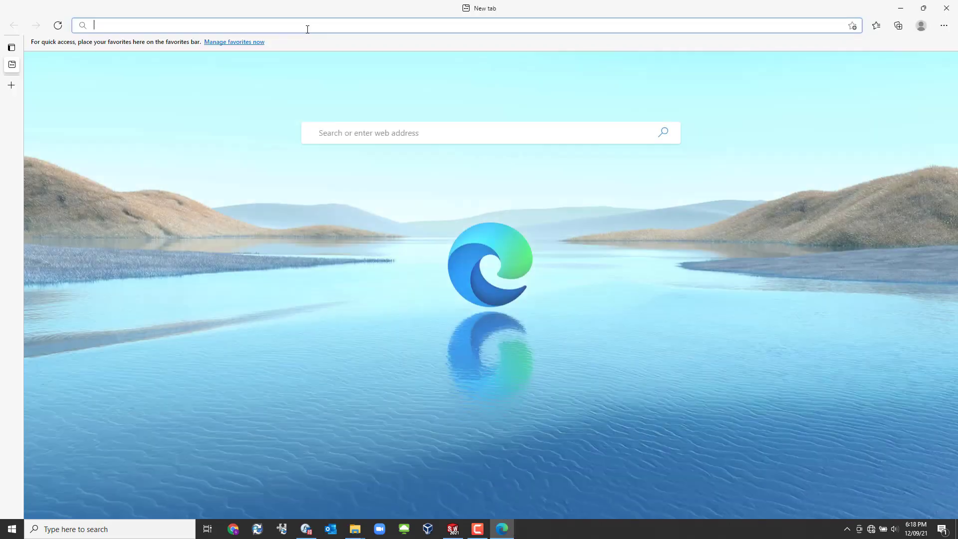
type("localhost:8020/login")
key("Return")
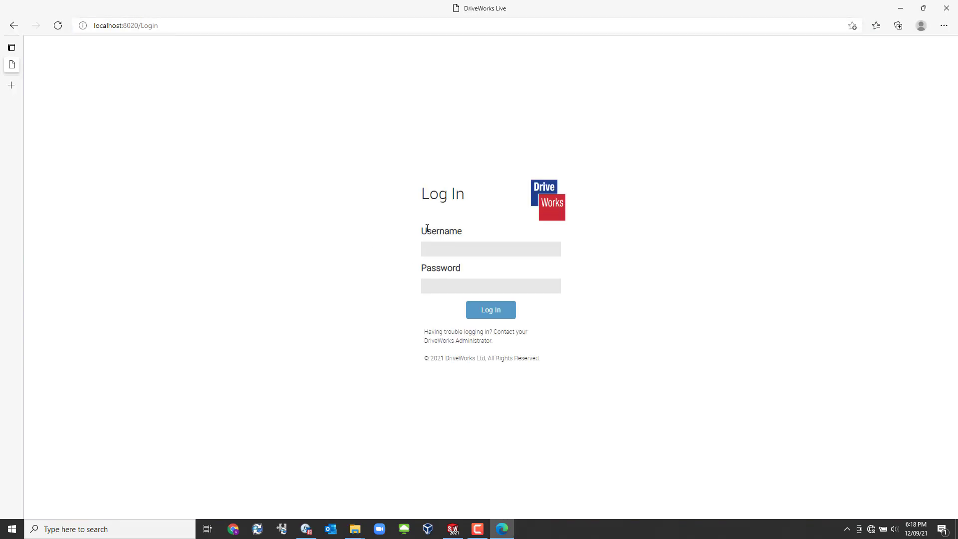
- Log in with the admin username and open the MidEvil Guitars project
type("admin")
left_click(498, 310)
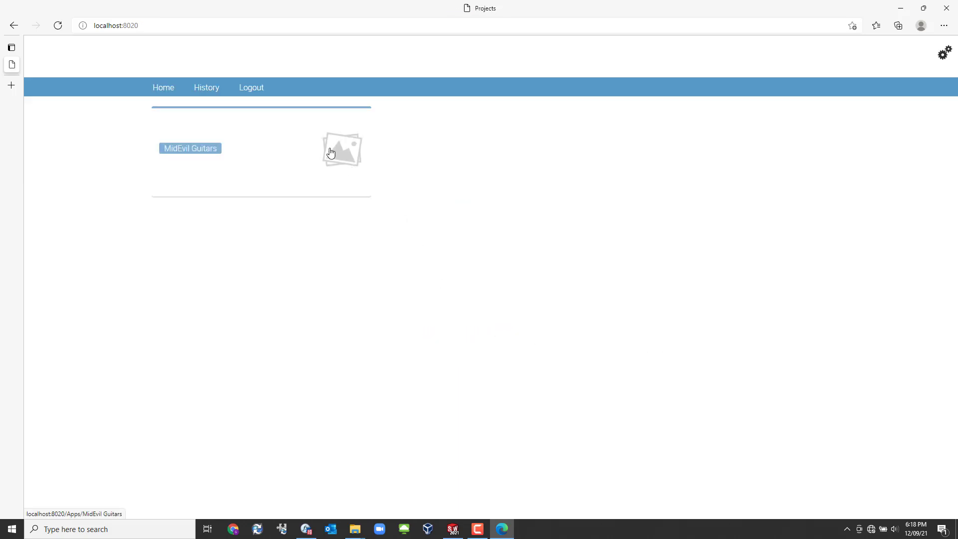
left_click(337, 155)
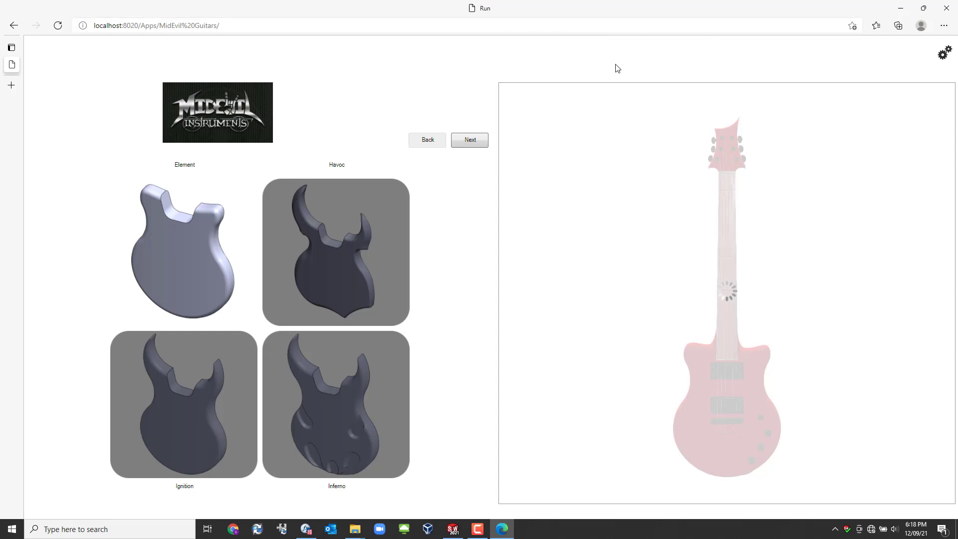
left_click(924, 9)
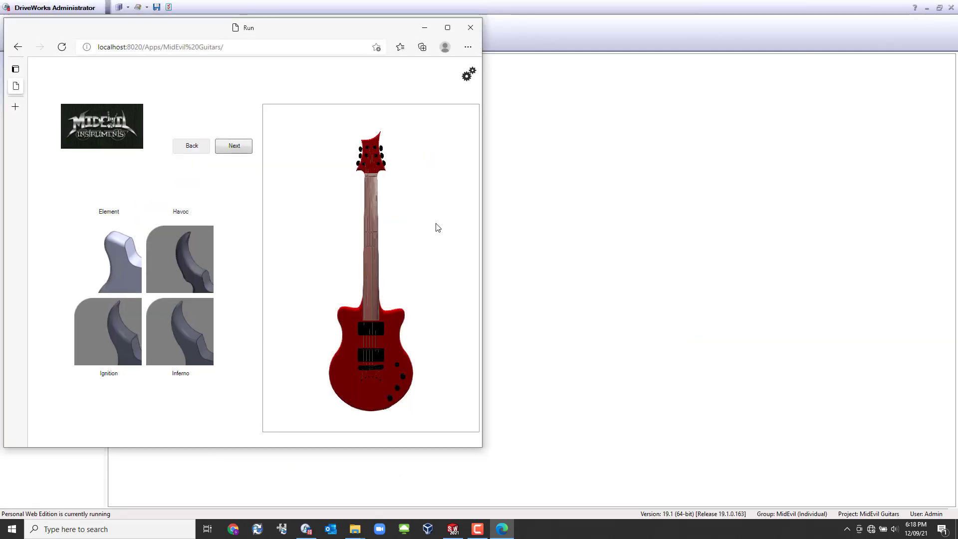
left_click_drag(487, 227, 850, 229)
left_click_drag(421, 448, 417, 484)
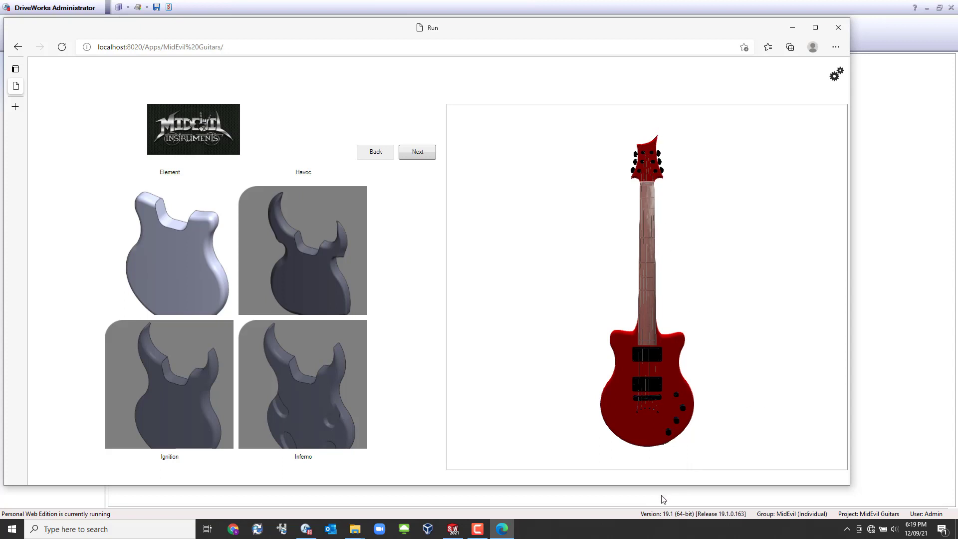
left_click(817, 25)
- Choose the Havoc body and the Single and Humbucker pickups, then advance past the headstock page to appearance
left_click(383, 248)
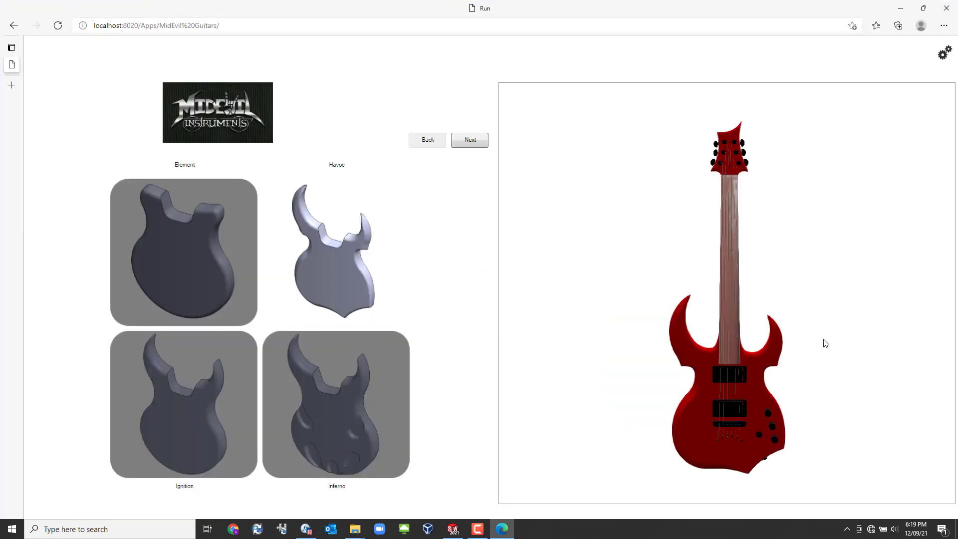
left_click(469, 140)
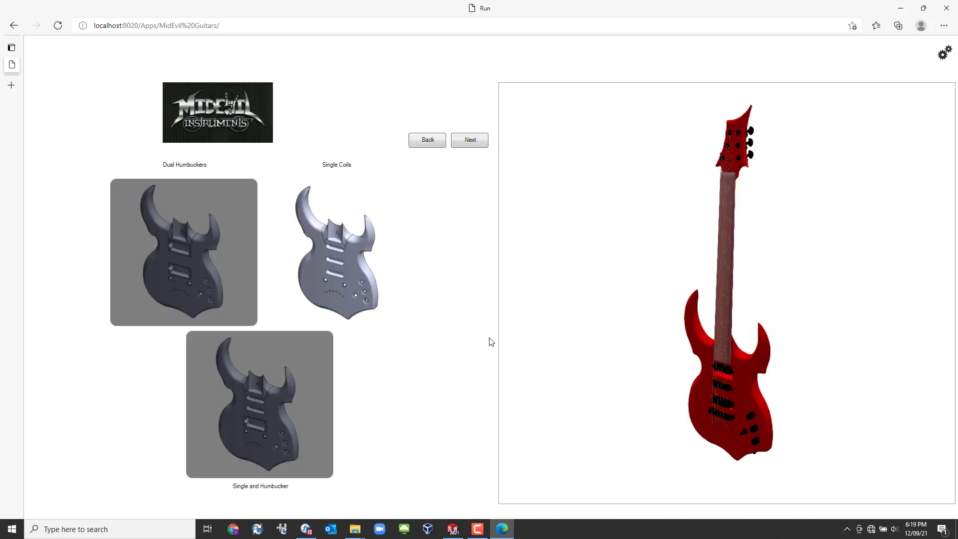
left_click(271, 422)
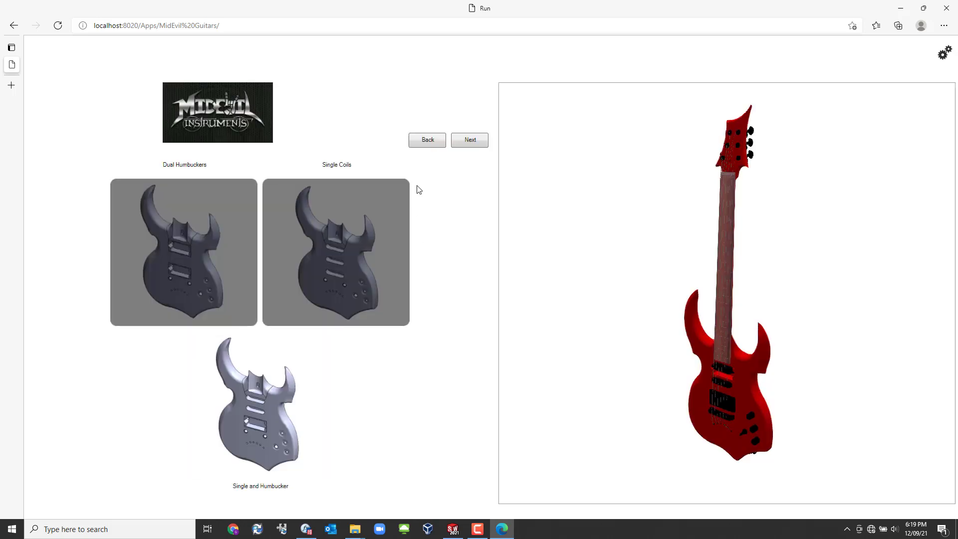
left_click(458, 141)
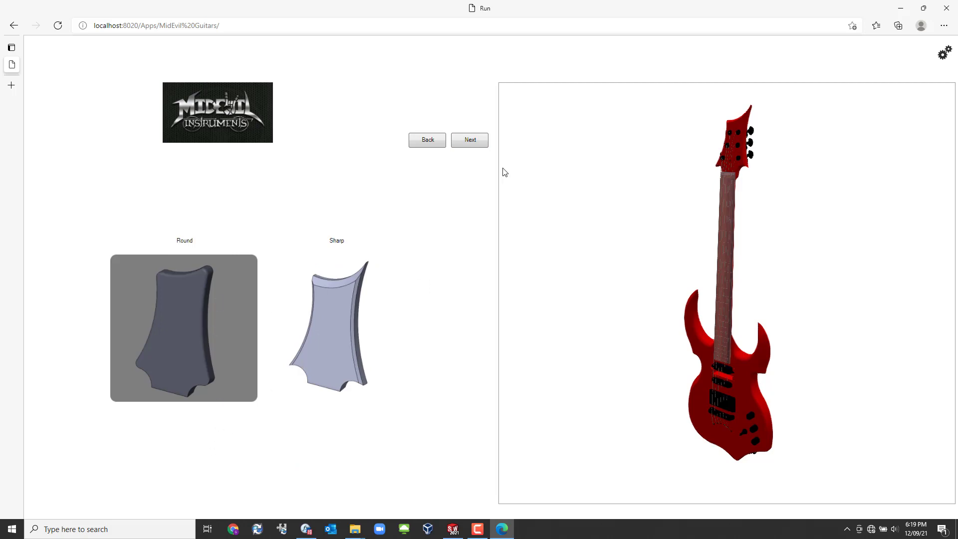
left_click(471, 142)
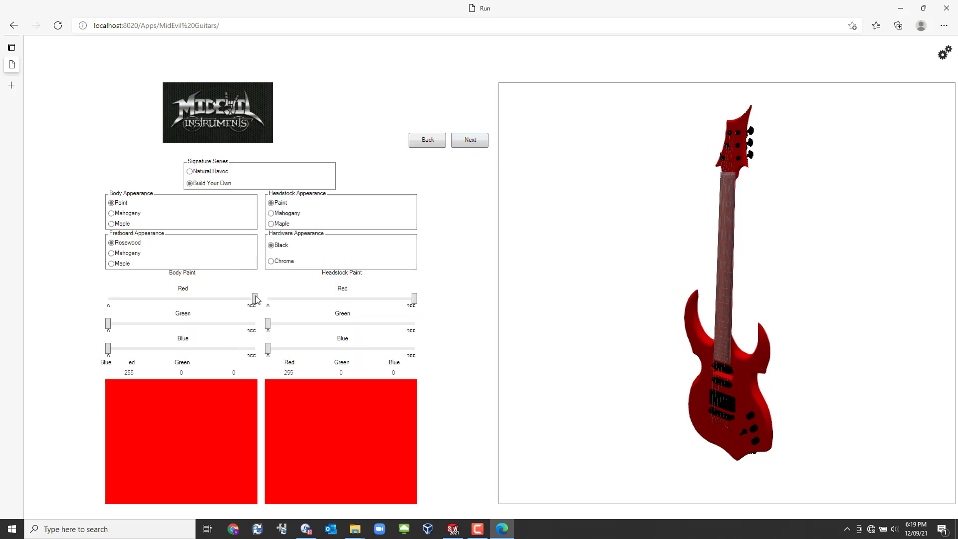
- Set the body paint colour sliders to Red 31, Green 100 and Blue 160
left_click_drag(246, 301, 195, 300)
left_click_drag(109, 323, 160, 325)
left_click_drag(108, 348, 201, 351)
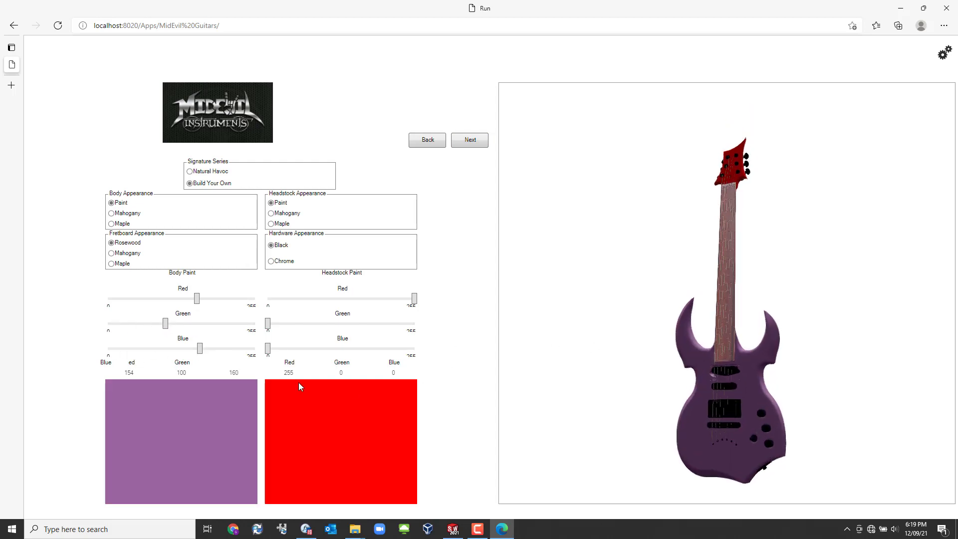
left_click_drag(196, 298, 126, 299)
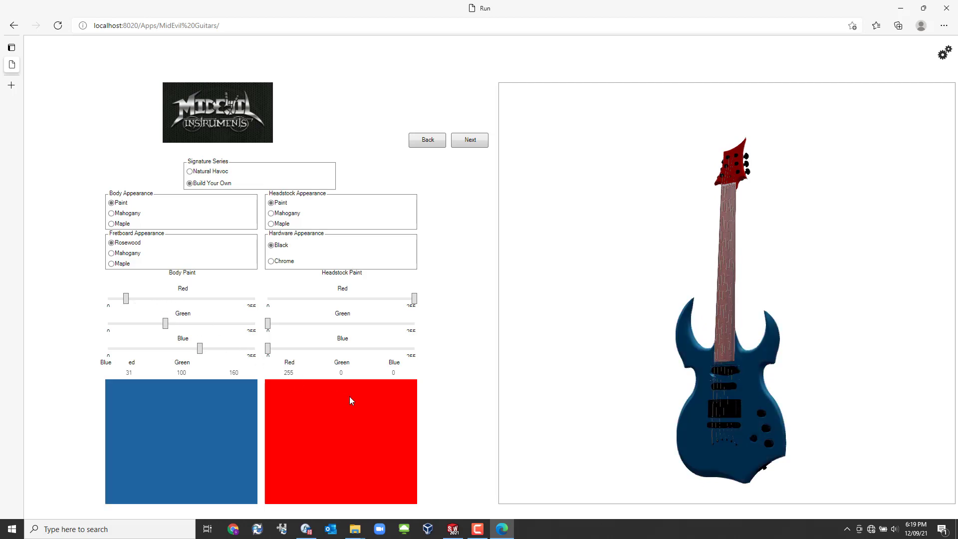
- Close the browser, stop Personal Web Edition and open Form Design
left_click(946, 8)
left_click(156, 30)
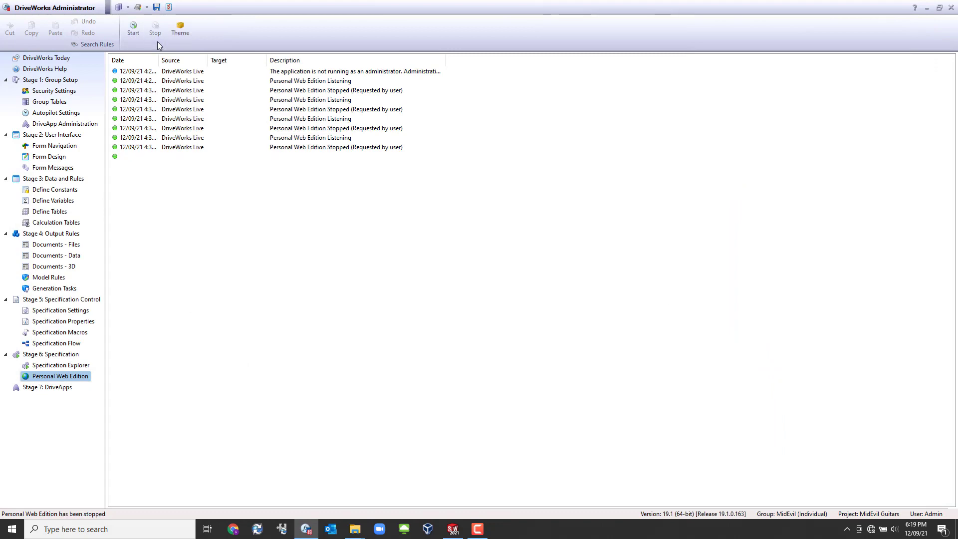
left_click(62, 159)
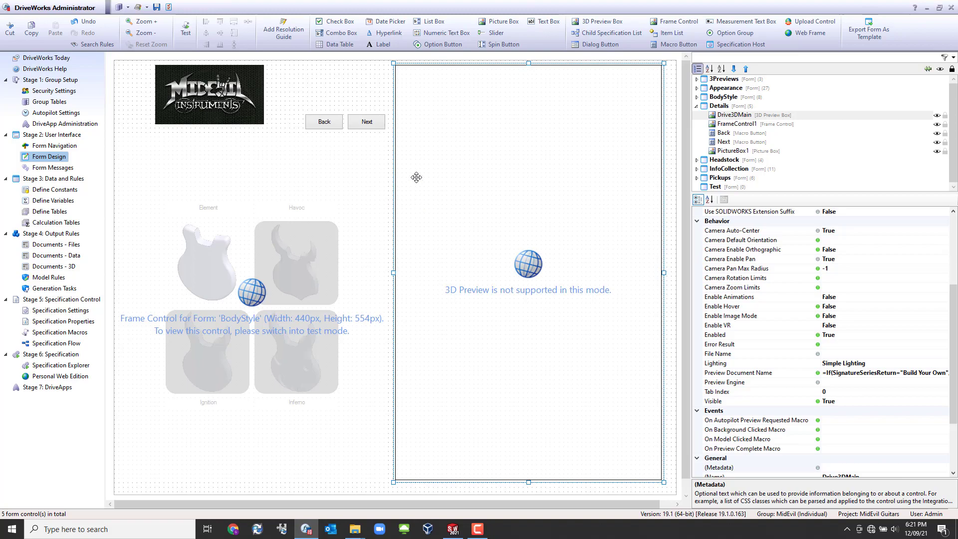
- Close the leftover blank Chrome window and select the Details form background in the designer
left_click(233, 529)
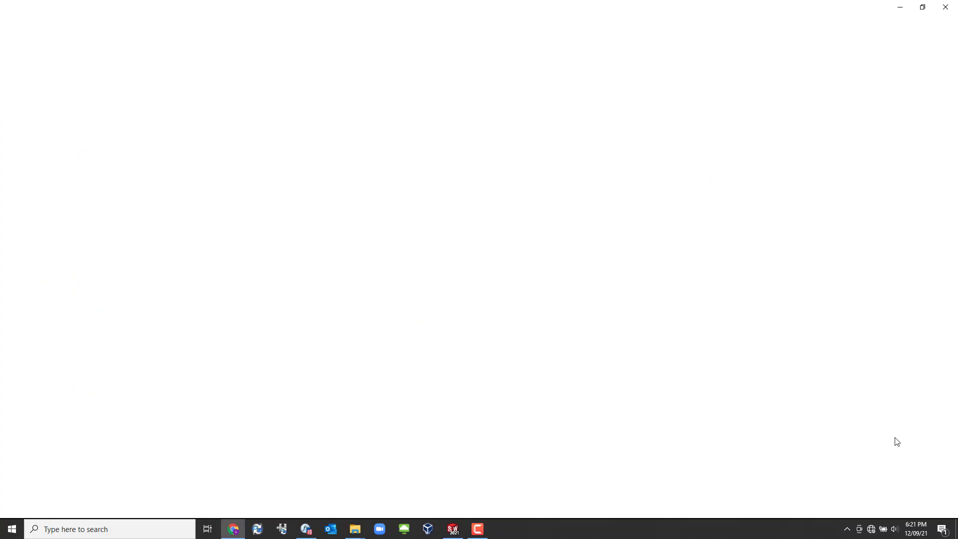
left_click(946, 7)
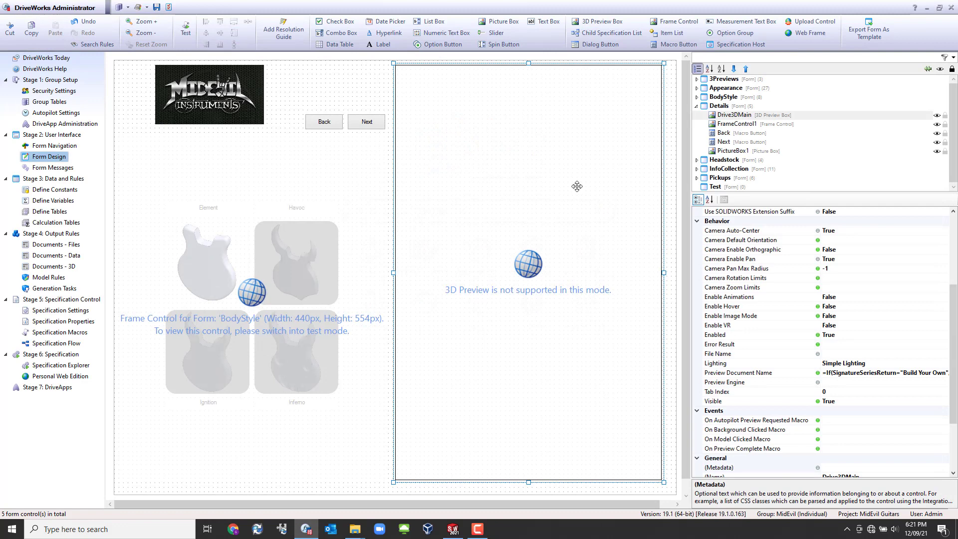
left_click(670, 80)
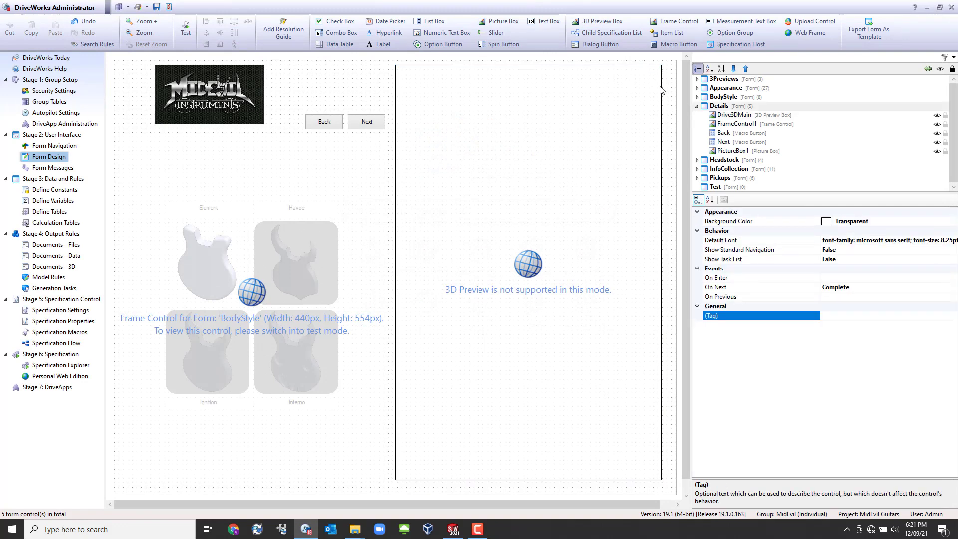
- Open the Guitar document from the 3D documents list for editing
left_click_drag(687, 111, 734, 112)
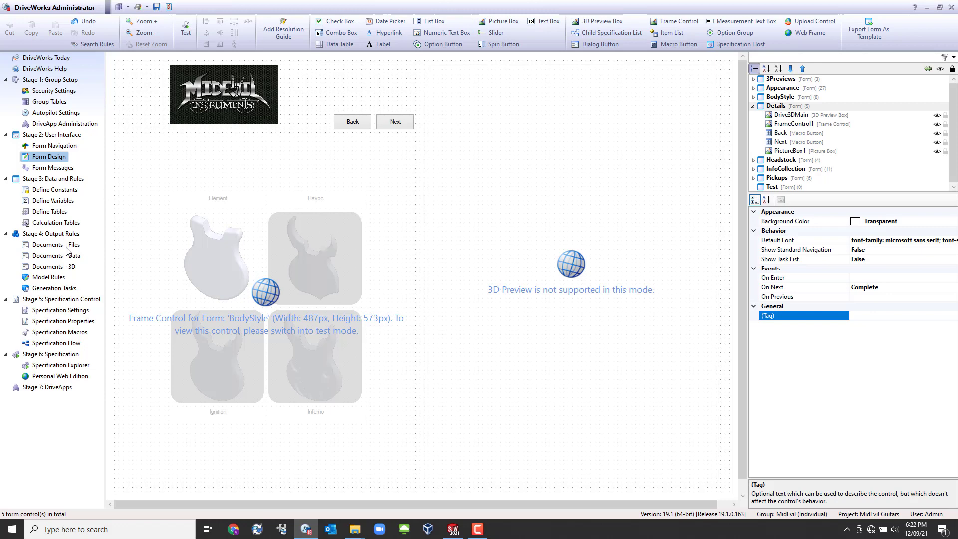
left_click(72, 267)
left_click(171, 84)
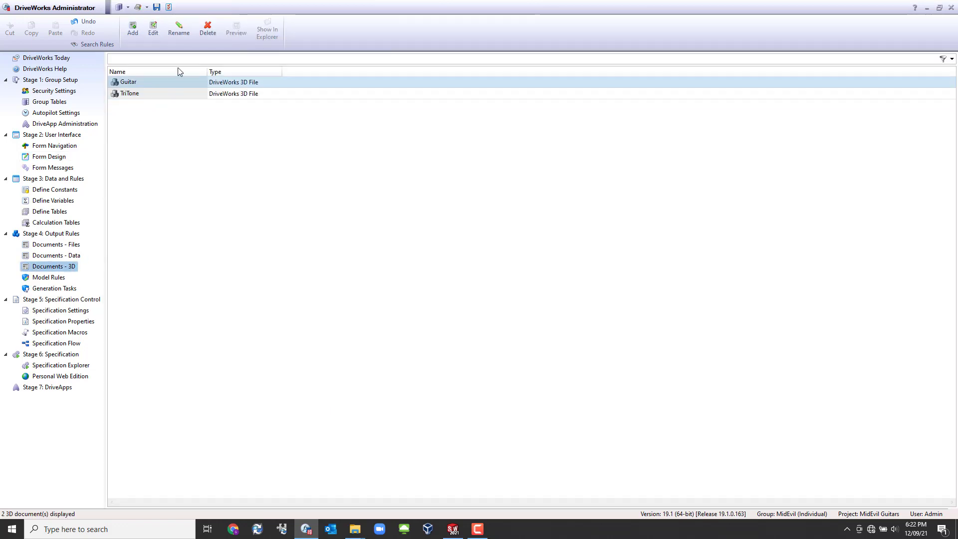
left_click(152, 36)
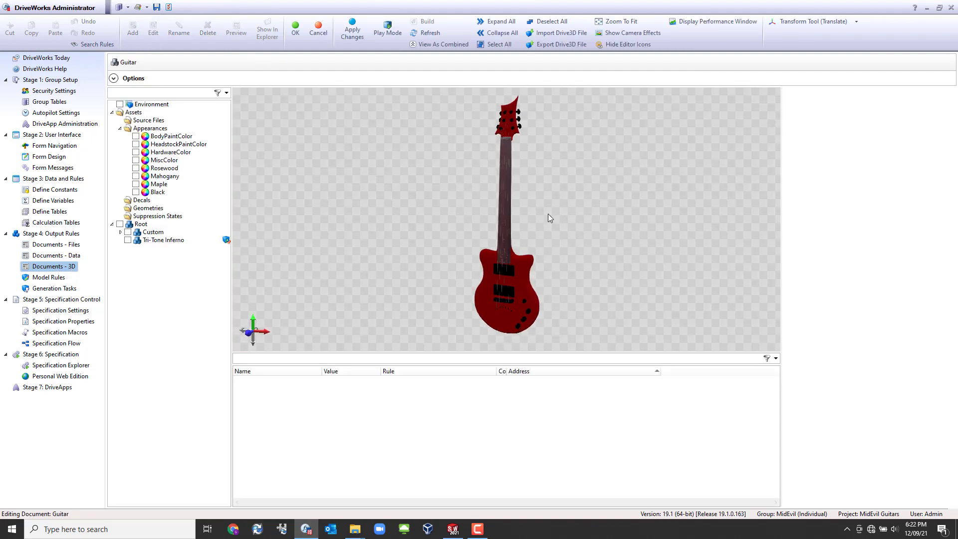
- Expand the Custom node and inspect the Headstock, Fretboard, Hardware and Tri-Tone Inferno entities
left_click(121, 232)
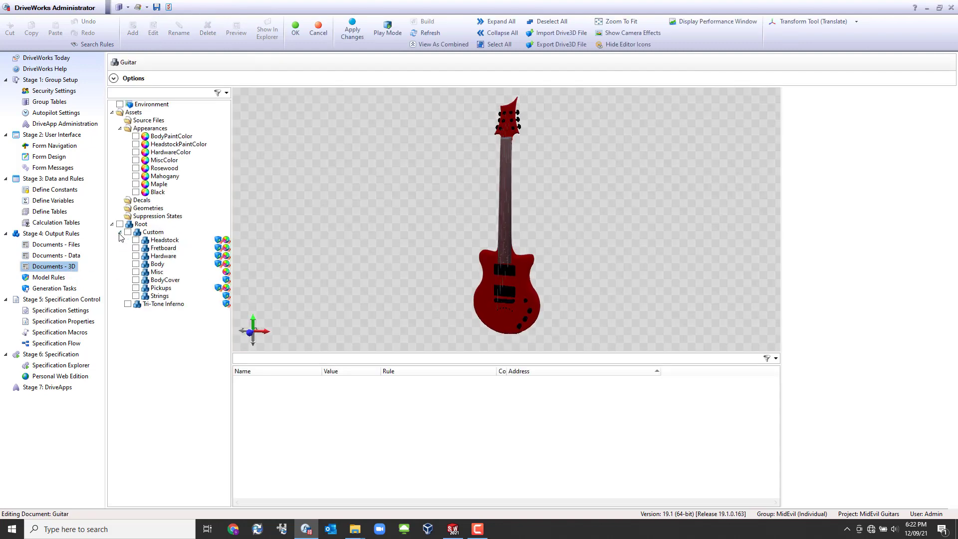
left_click(167, 242)
left_click(169, 250)
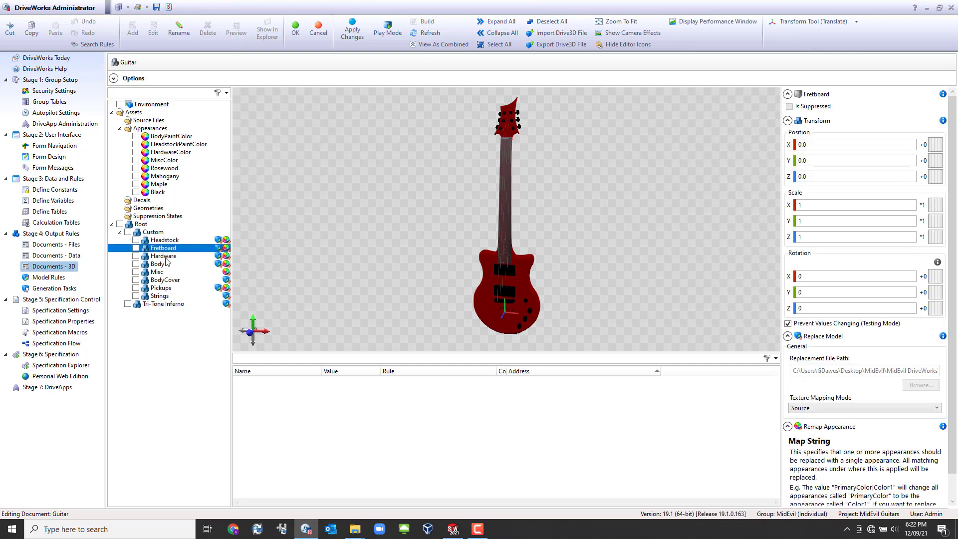
left_click(167, 257)
left_click(165, 241)
left_click(136, 241)
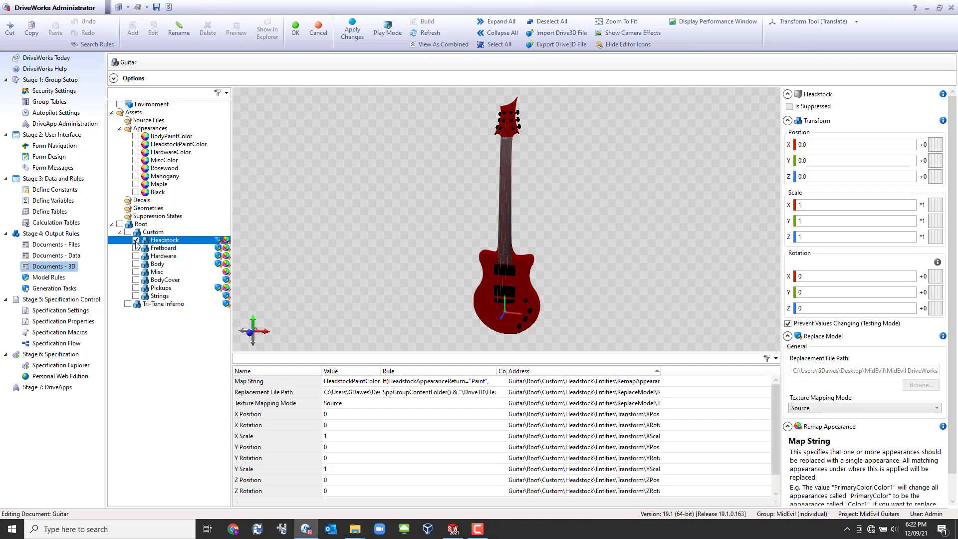
left_click(161, 305)
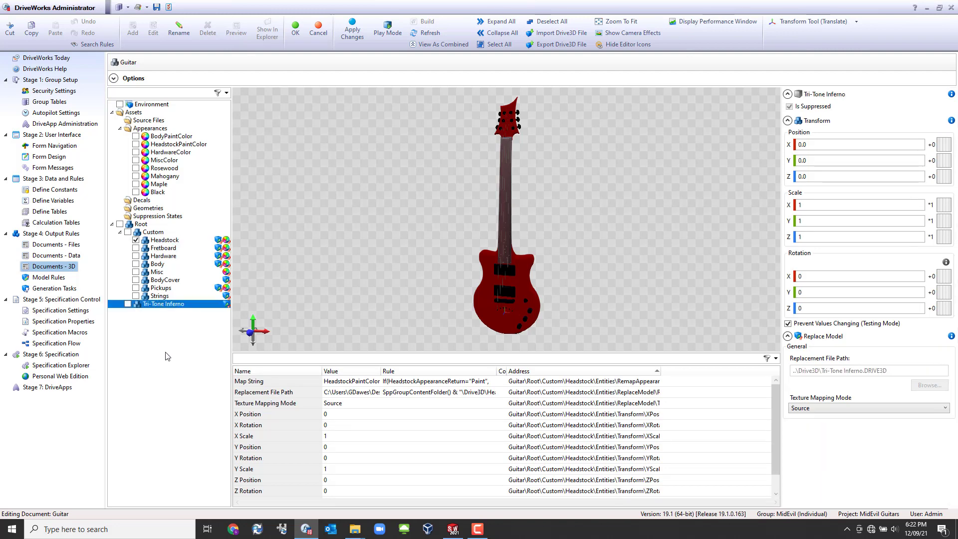
left_click(166, 241)
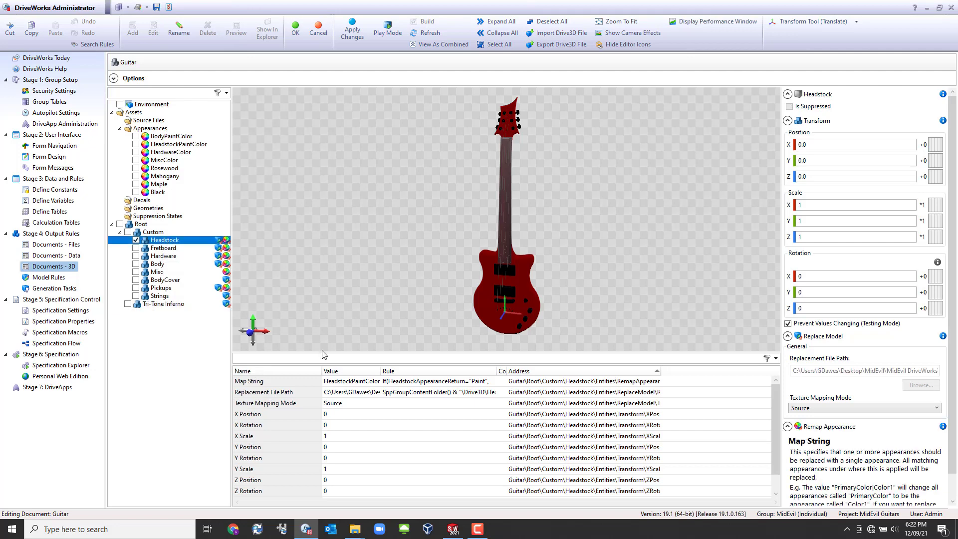
- Filter the Headstock properties for "is su" and open the Is Suppressed rule, then close it
left_click(270, 358)
type("is")
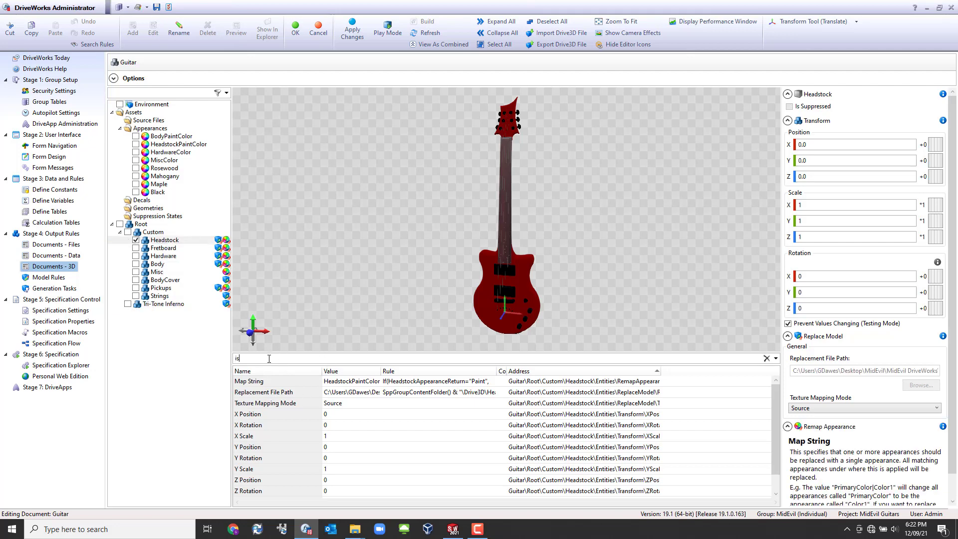
type(" su")
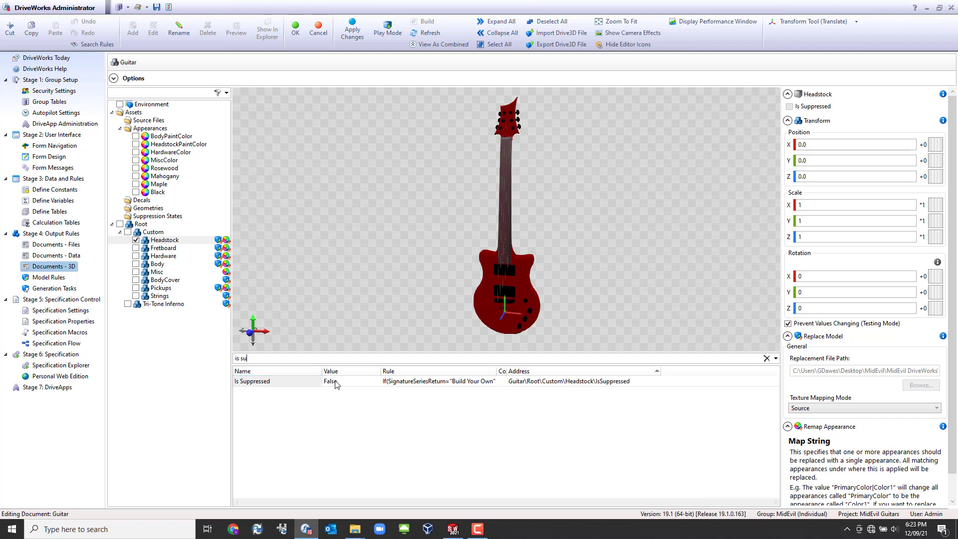
double_click(328, 382)
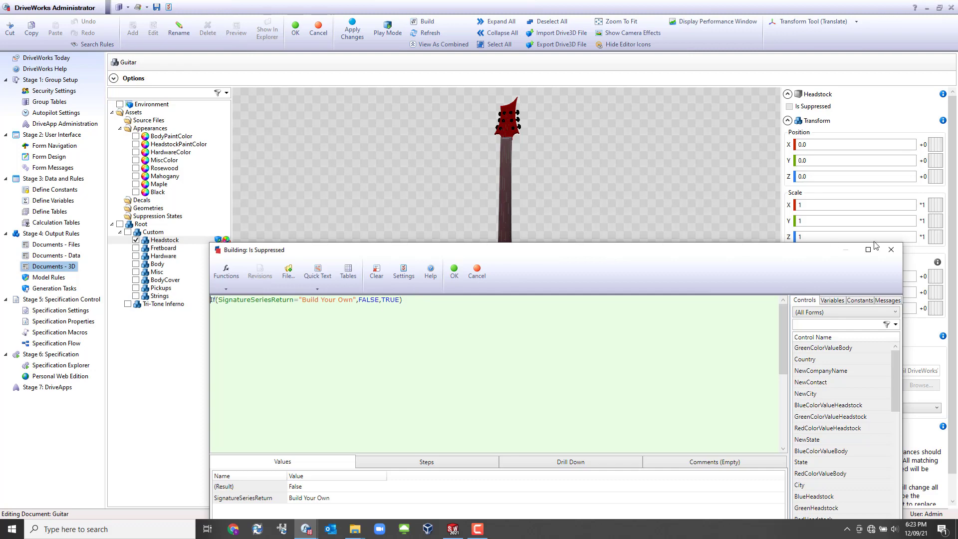
left_click(890, 250)
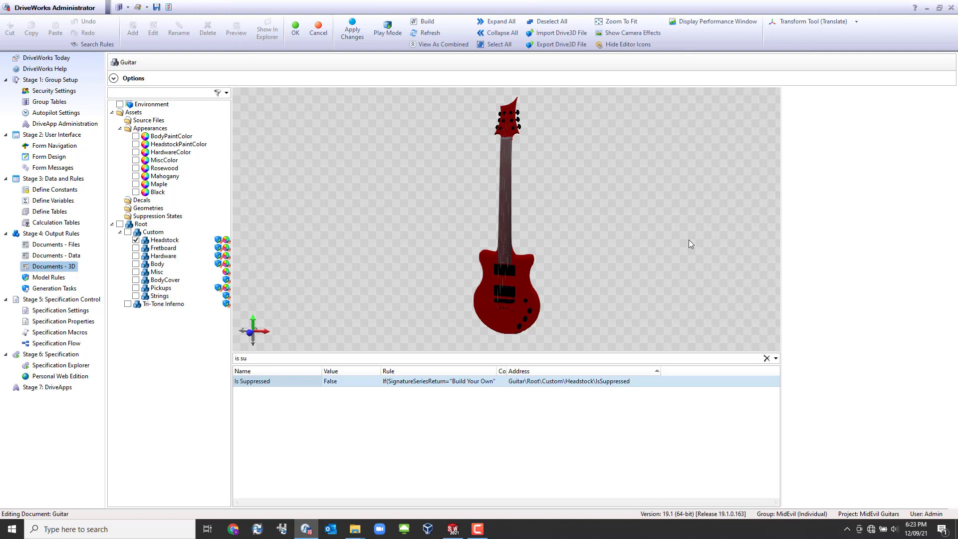
- Reopen the Headstock Is Suppressed rule, retype its closing parenthesis and accept the rule
double_click(356, 381)
left_click(435, 303)
key("BackSpace")
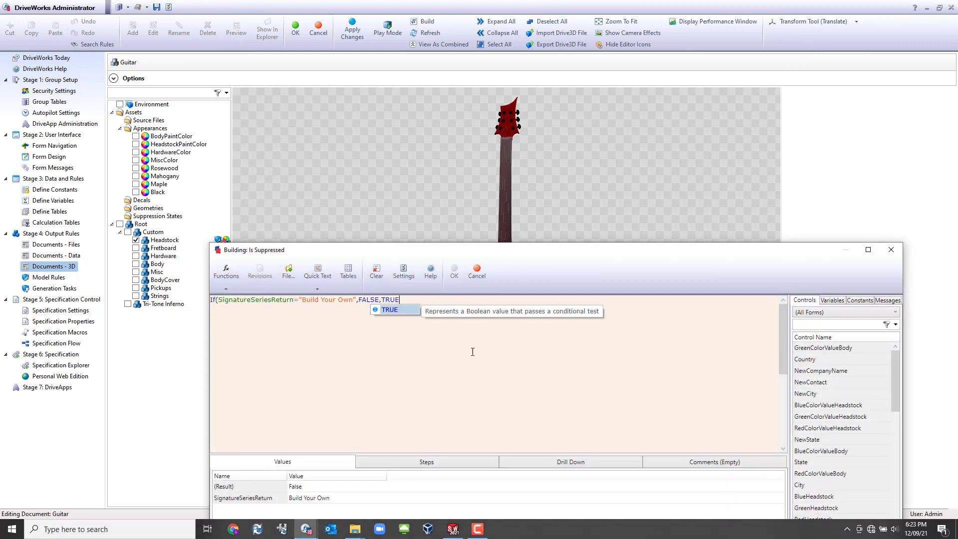
key("Escape")
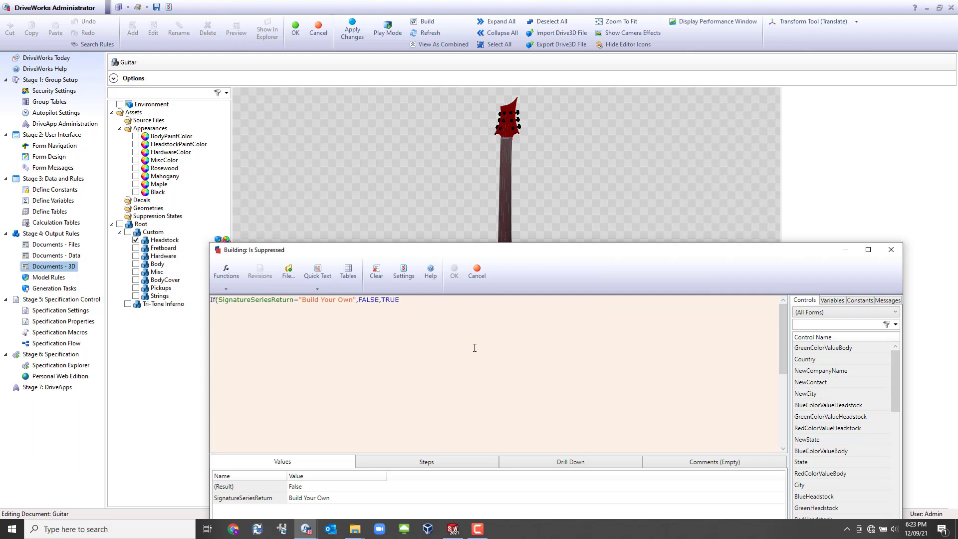
type(")")
left_click(457, 280)
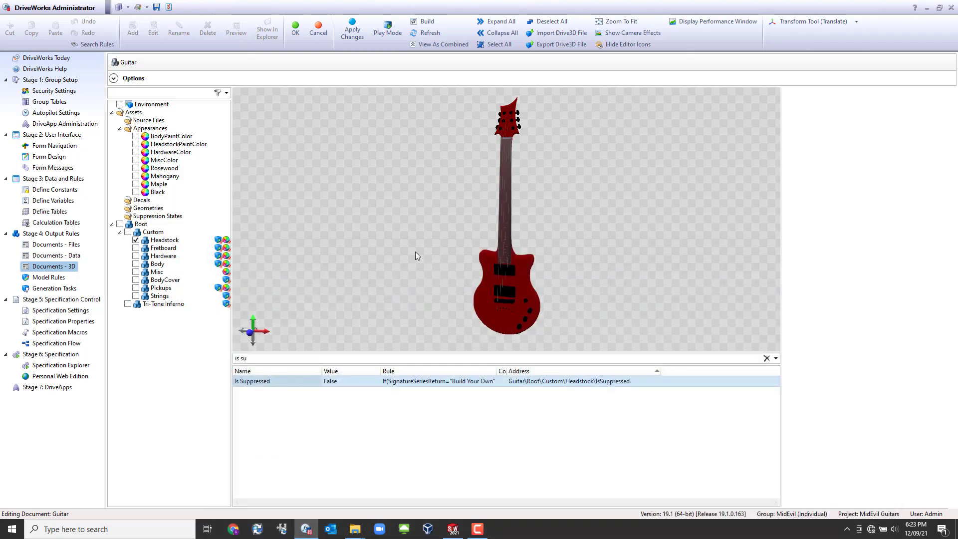
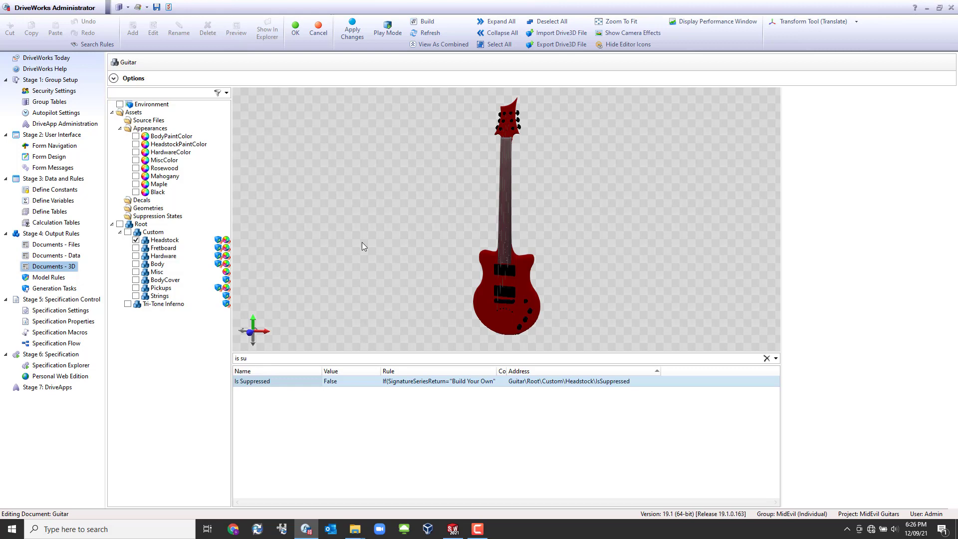
- Open the plugin settings and review the SOLIDWORKS PDM Professional integration configuration, cancelling it without changes
left_click(169, 8)
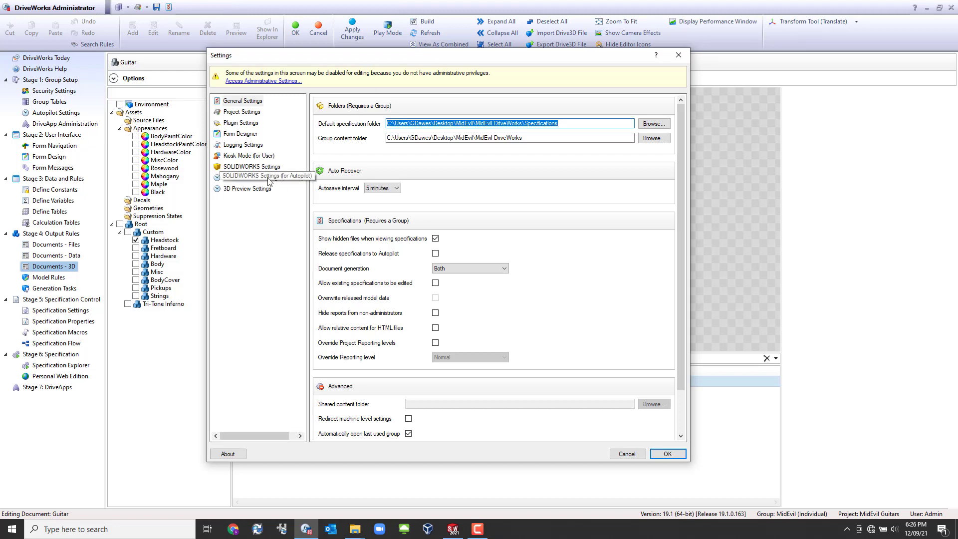
left_click(251, 124)
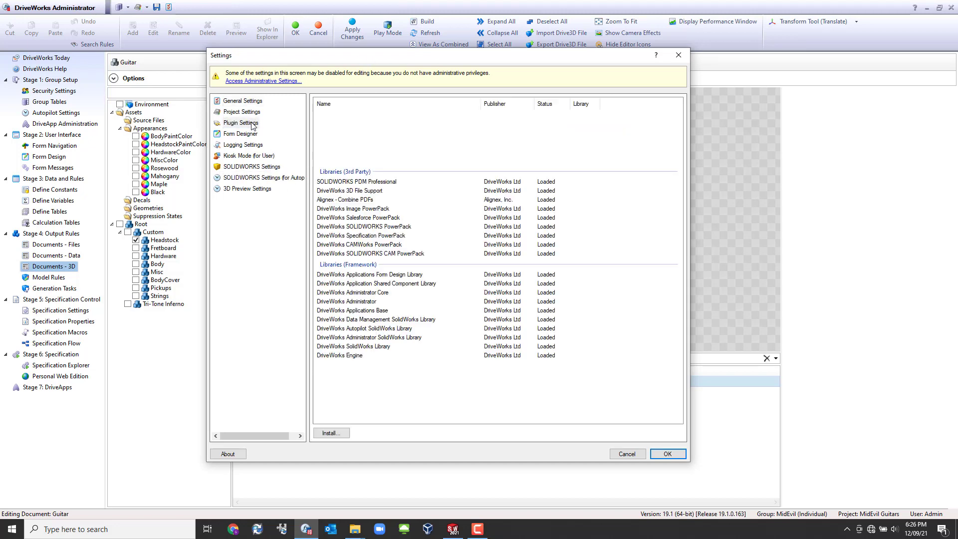
left_click(517, 125)
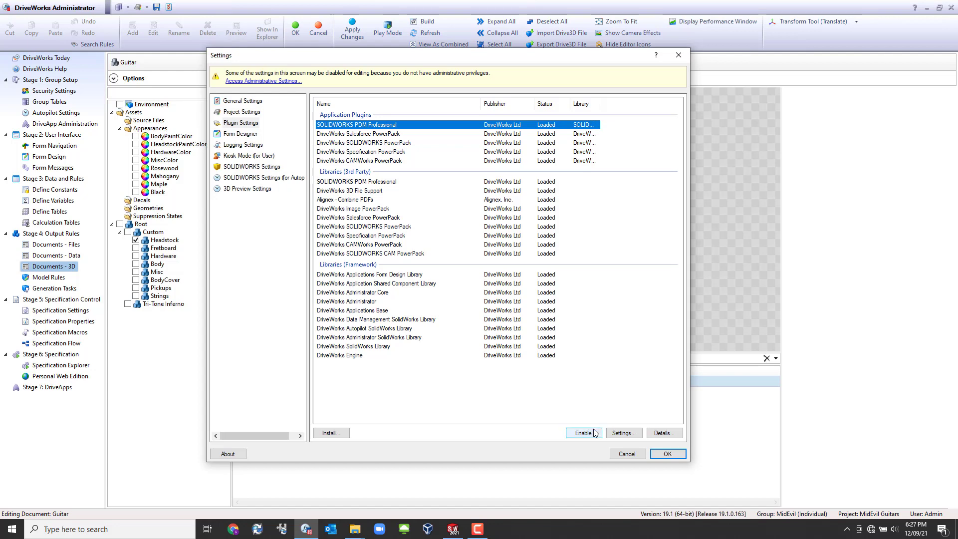
left_click(623, 433)
left_click_drag(201, 25, 559, 29)
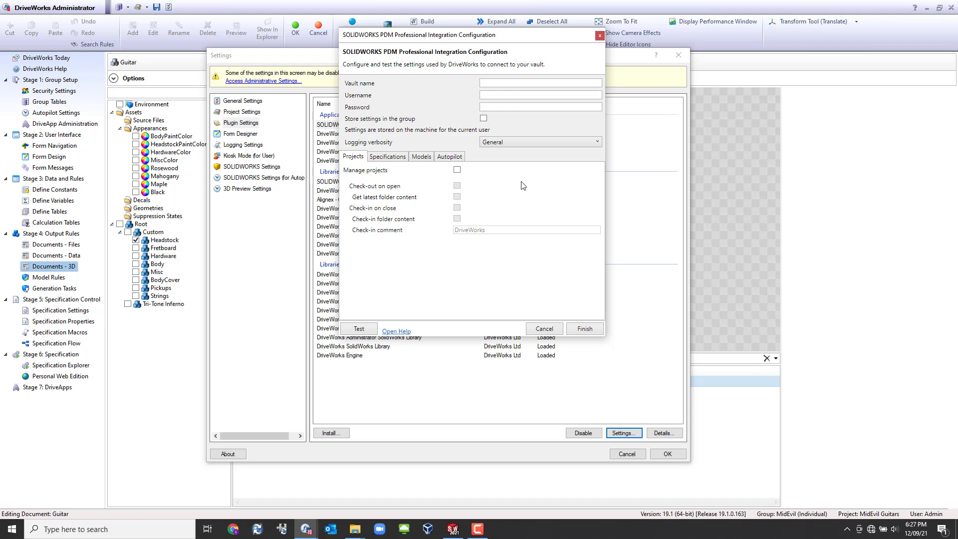
left_click(599, 36)
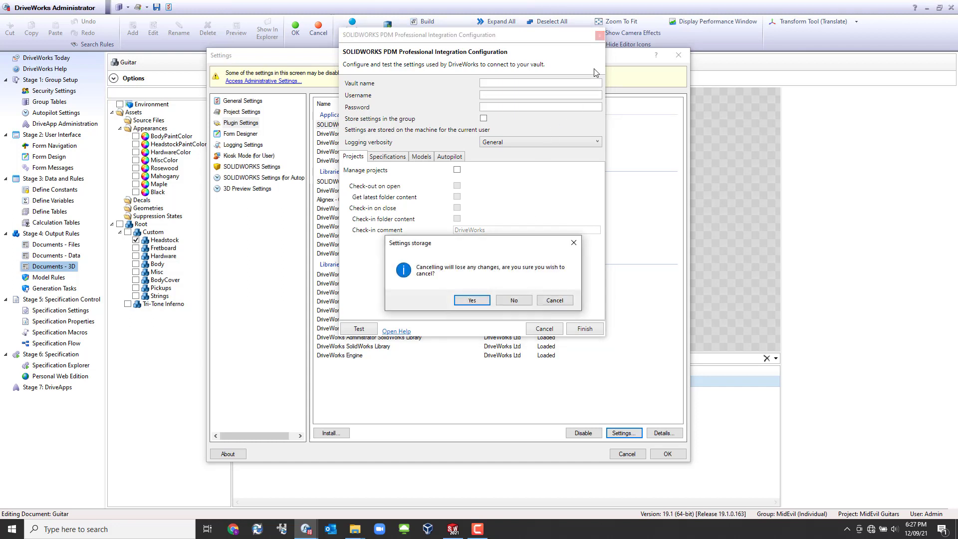
left_click(484, 301)
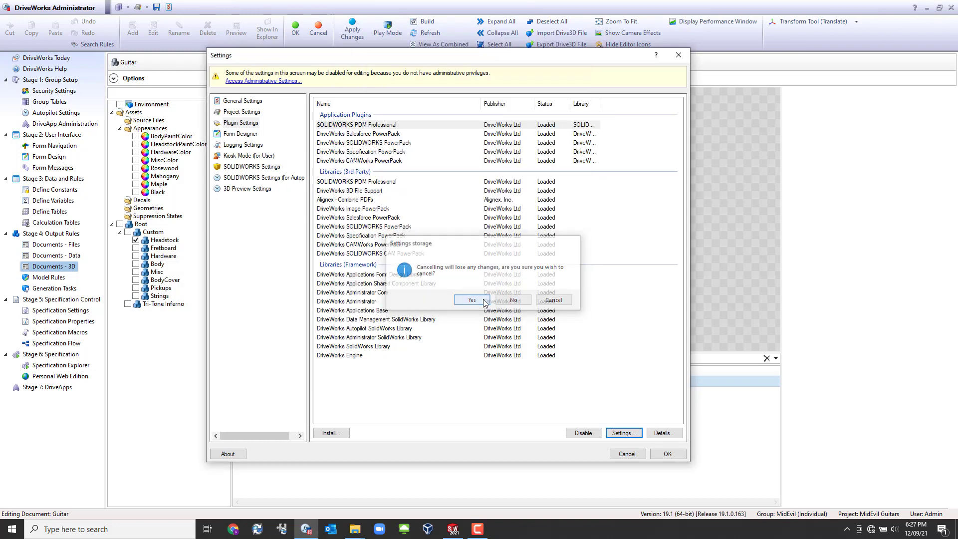
- Disable the SOLIDWORKS PDM Professional application plugin and close the settings
left_click(528, 126)
left_click(583, 433)
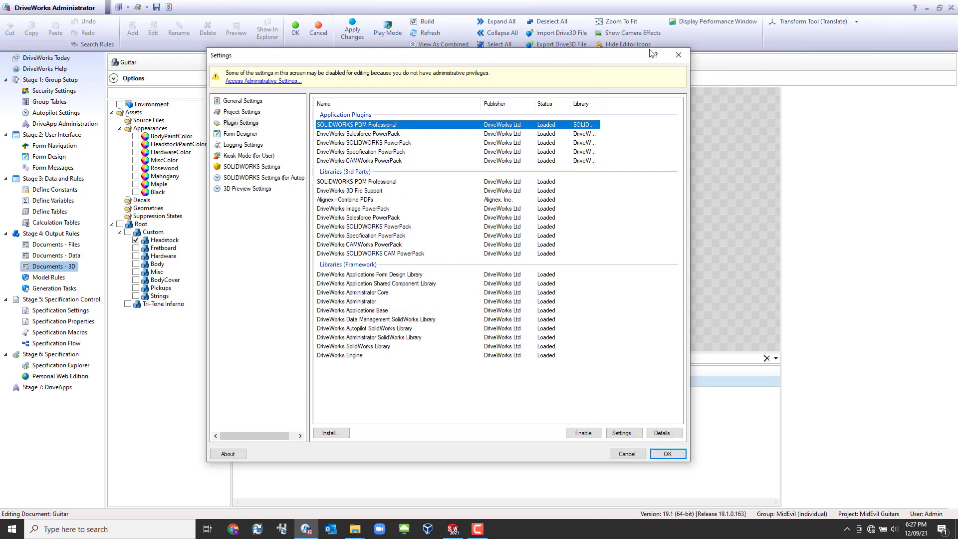
left_click(678, 55)
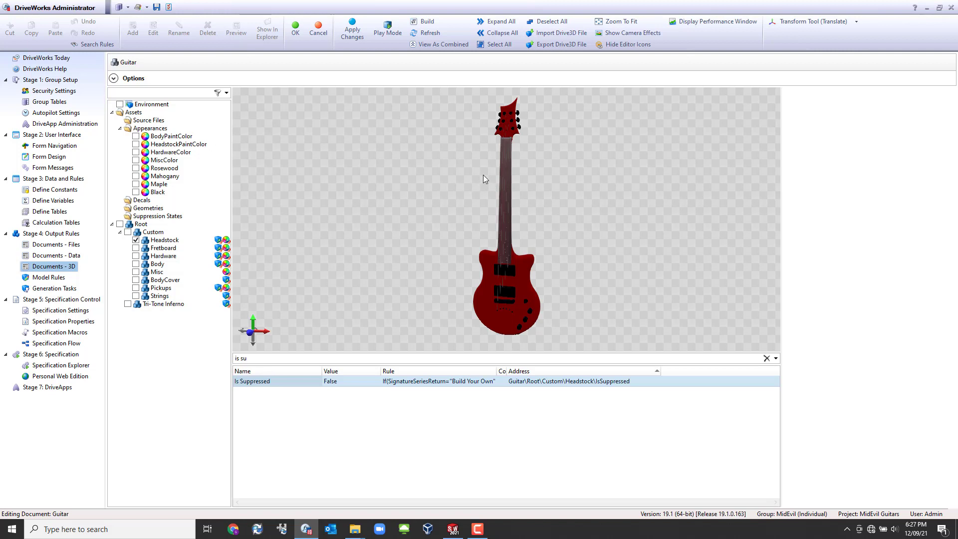
- Cancel editing the Guitar 3D document, discarding its unsaved changes
left_click_drag(583, 211, 571, 207)
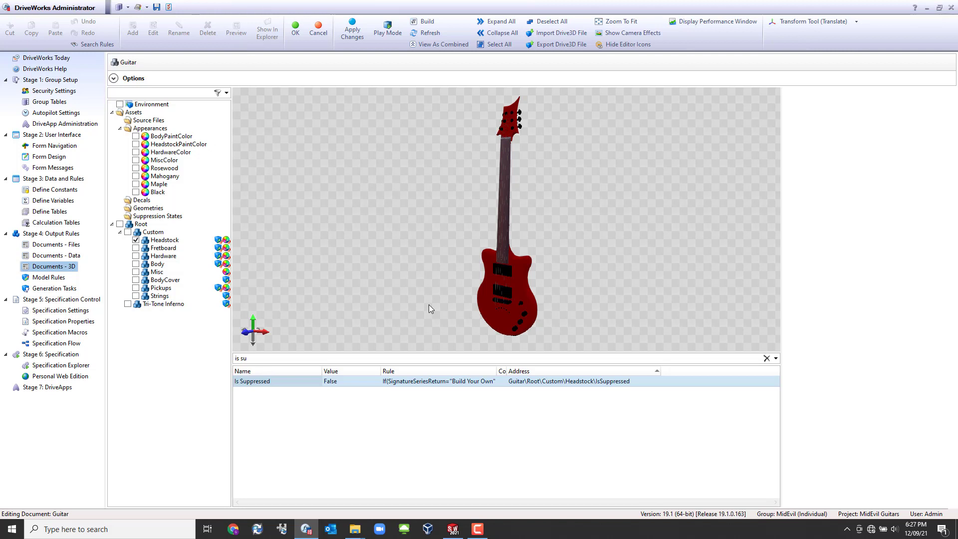
left_click_drag(475, 355, 474, 416)
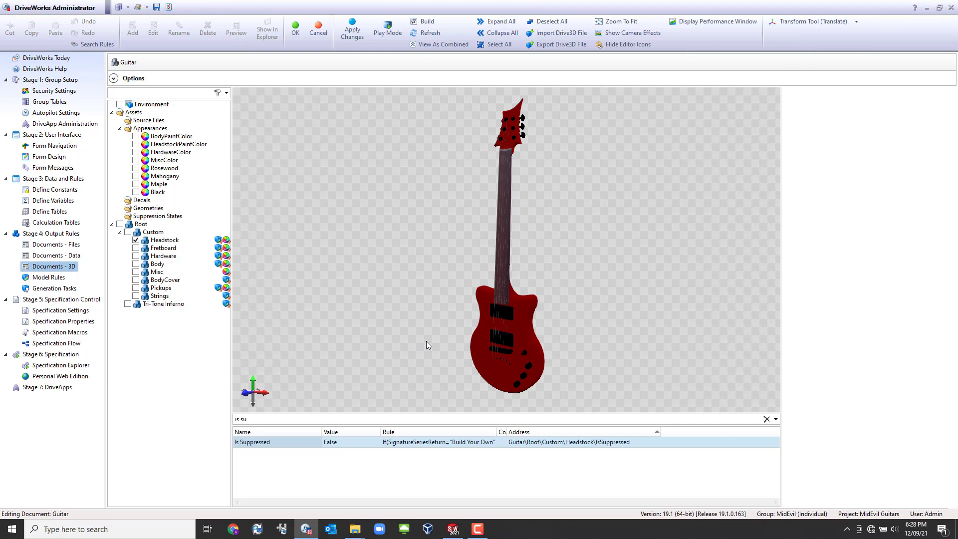
left_click(319, 29)
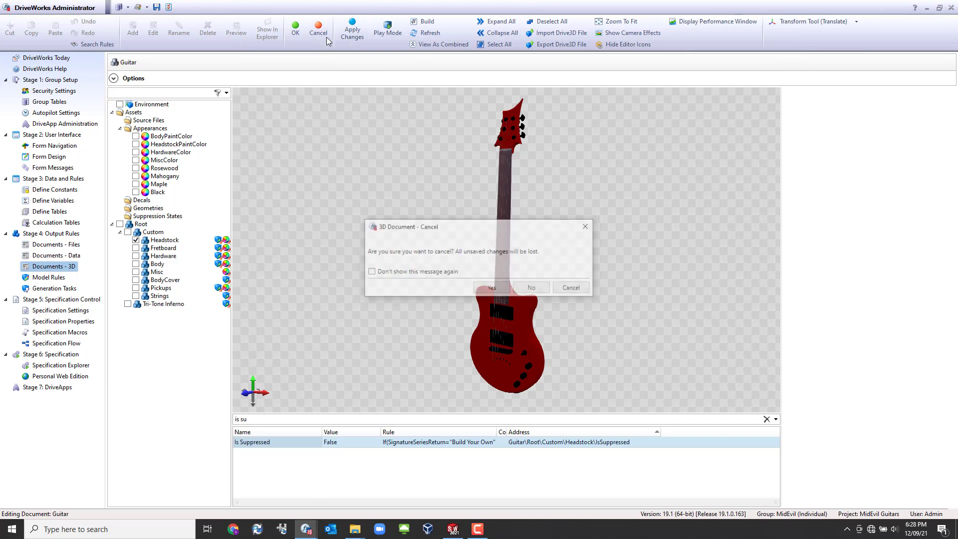
left_click(503, 289)
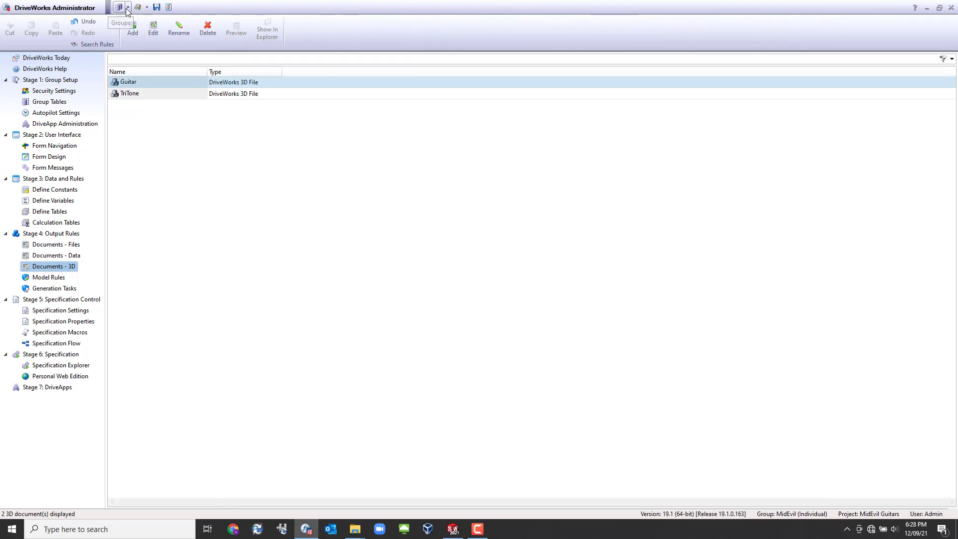
- Start opening a different group, choosing an individual group in the Open Group wizard
left_click(128, 7)
left_click(90, 67)
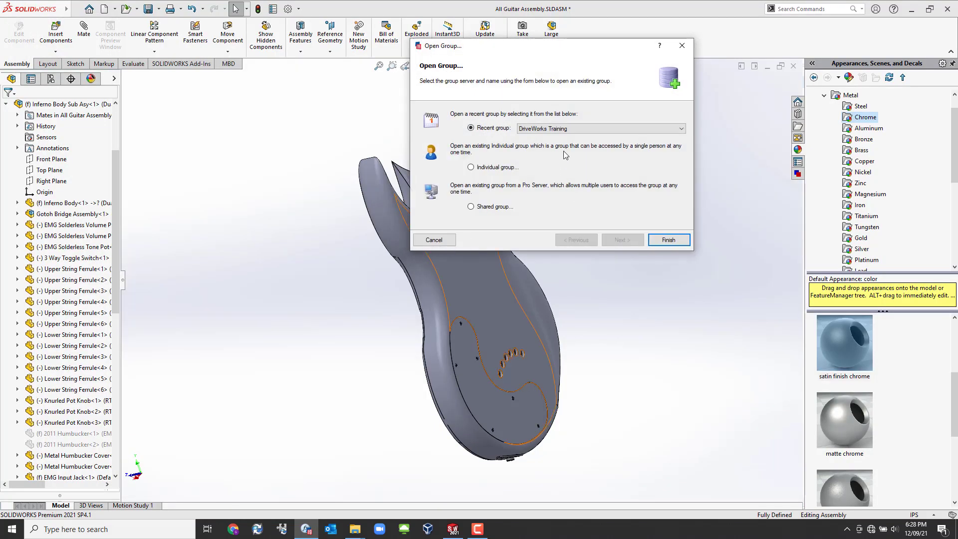
left_click(566, 128)
left_click(564, 140)
left_click(499, 168)
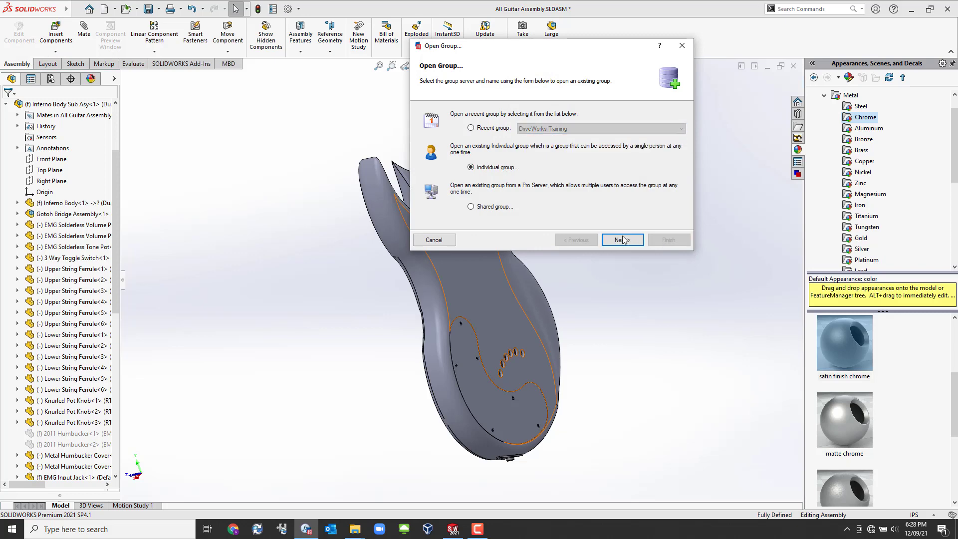
key("Return")
left_click(659, 155)
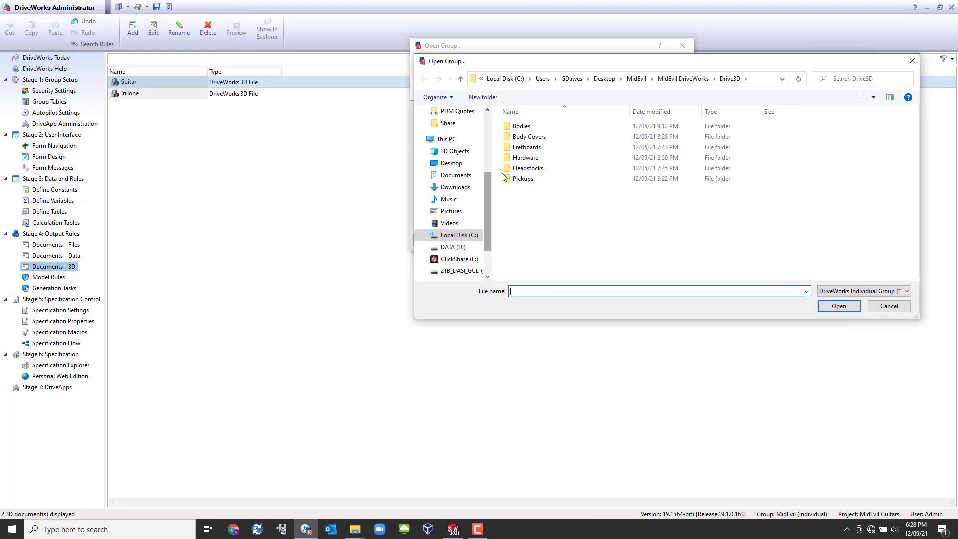
- Browse to DriveWorks Projects > Conveyor Demo on the 2TB drive, open StraightConveyor.drivegroup and accept upgrading the group
left_click(461, 269)
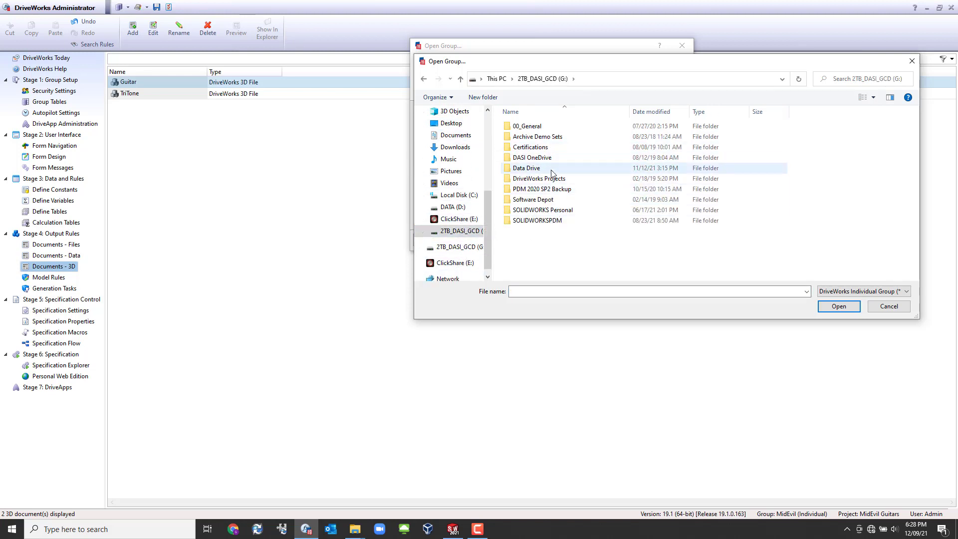
left_click(567, 178)
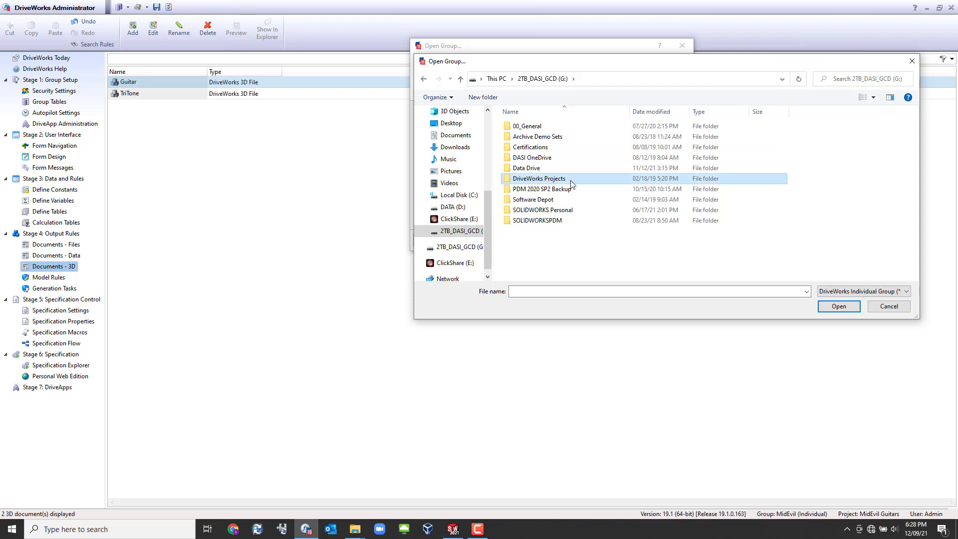
key("Return")
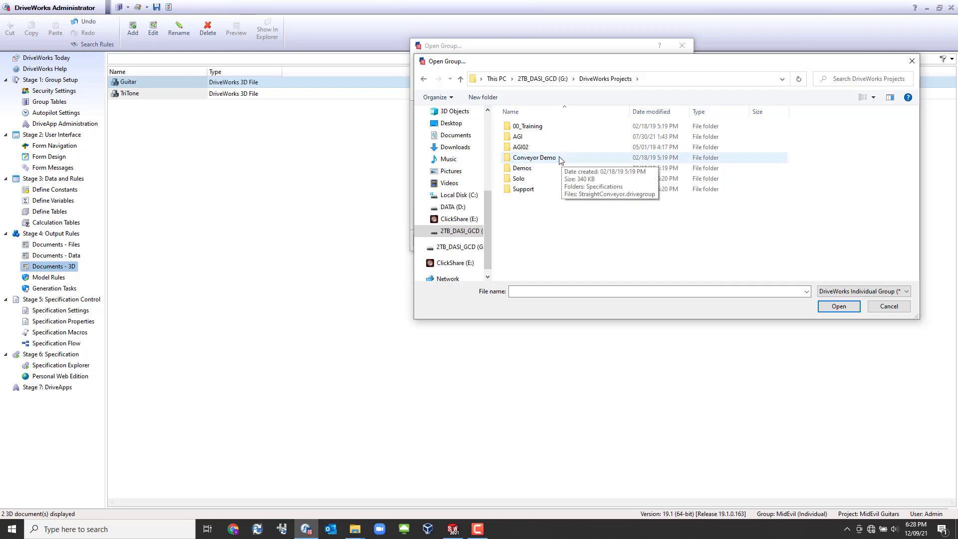
double_click(563, 159)
left_click(559, 138)
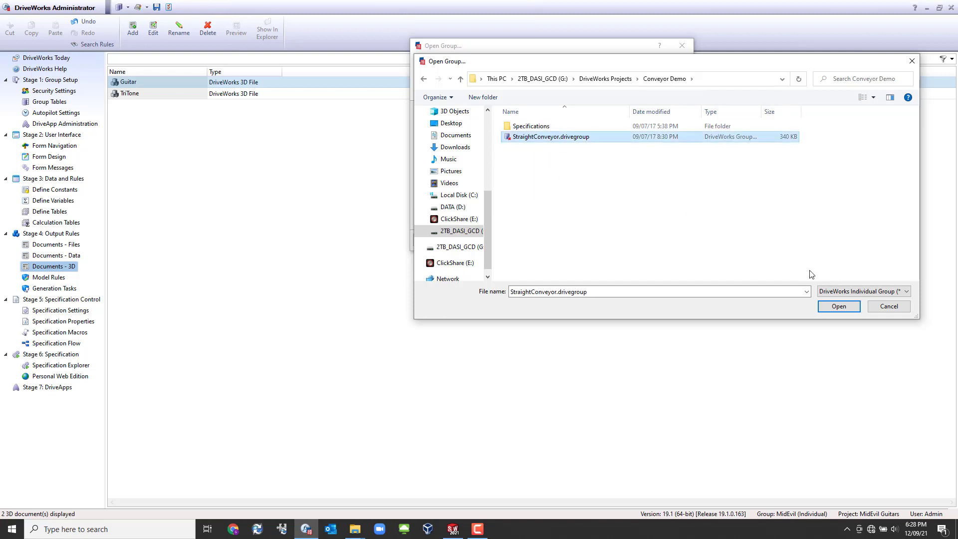
left_click(832, 305)
left_click(654, 241)
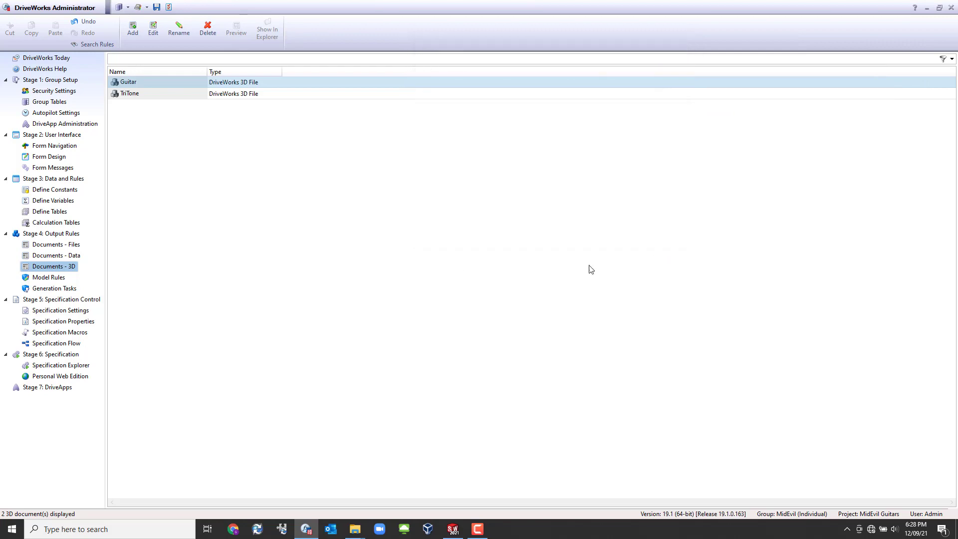
left_click(558, 298)
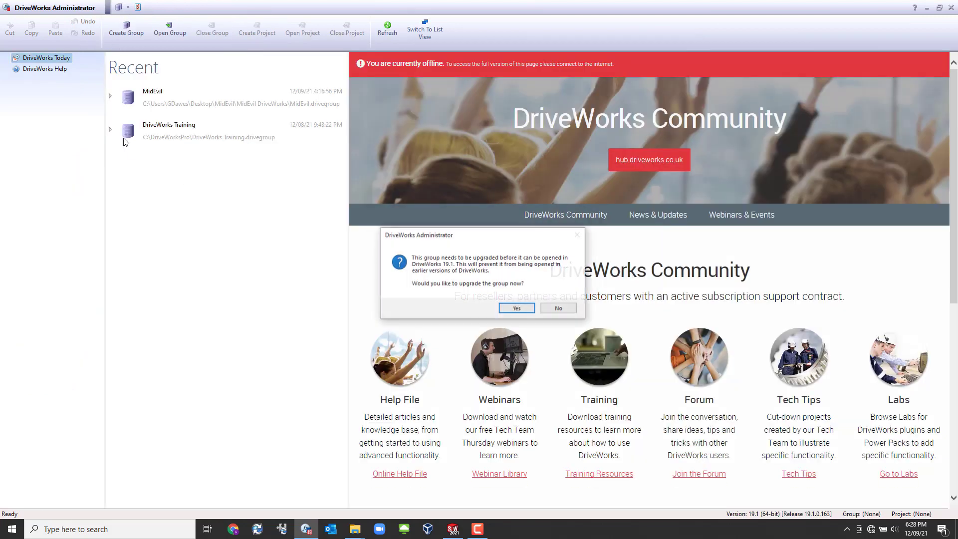
left_click(517, 308)
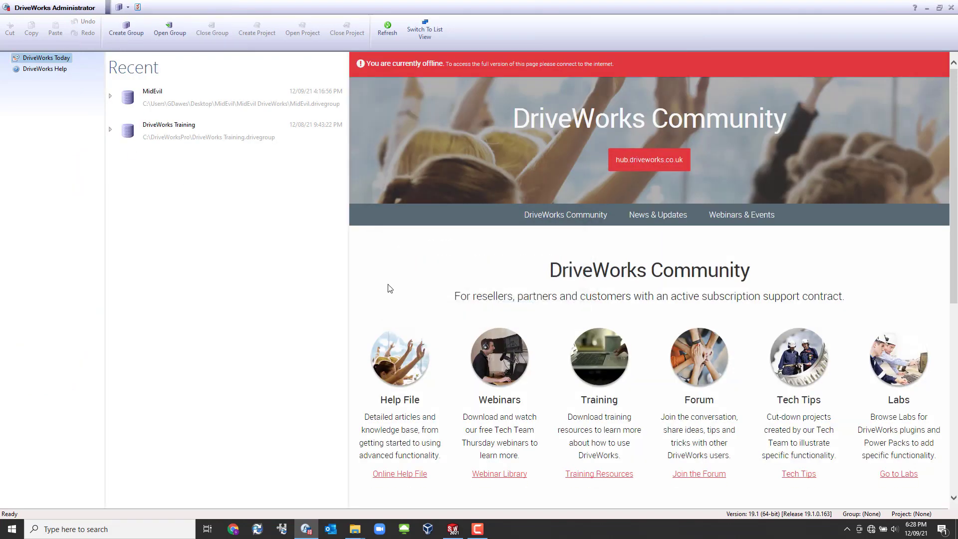
- Expand the DriveWorks Training group and open its Straight Conveyor project
left_click(112, 132)
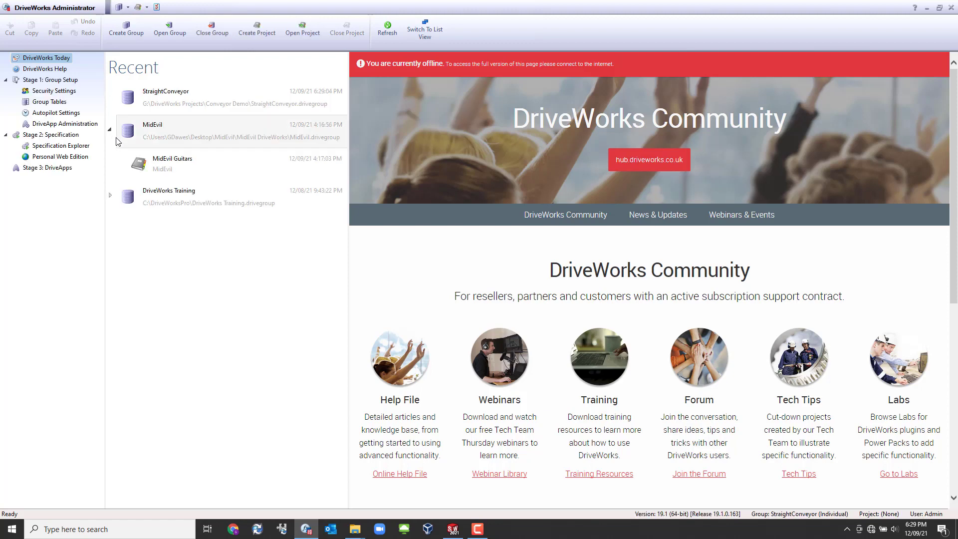
left_click(110, 195)
double_click(181, 270)
left_click(544, 296)
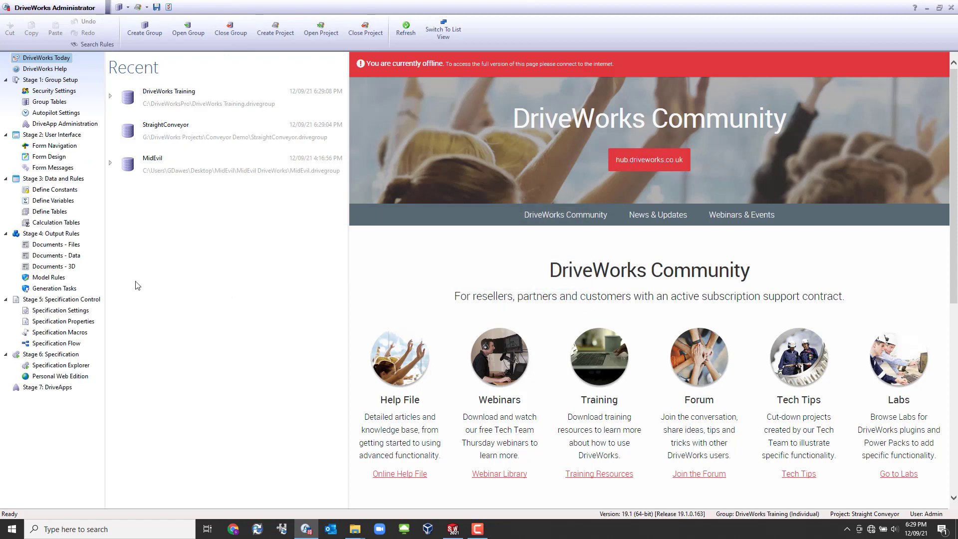
- Create a new specification and set the conveyor length to about 2094, width about 580 and height about 1013
left_click(58, 365)
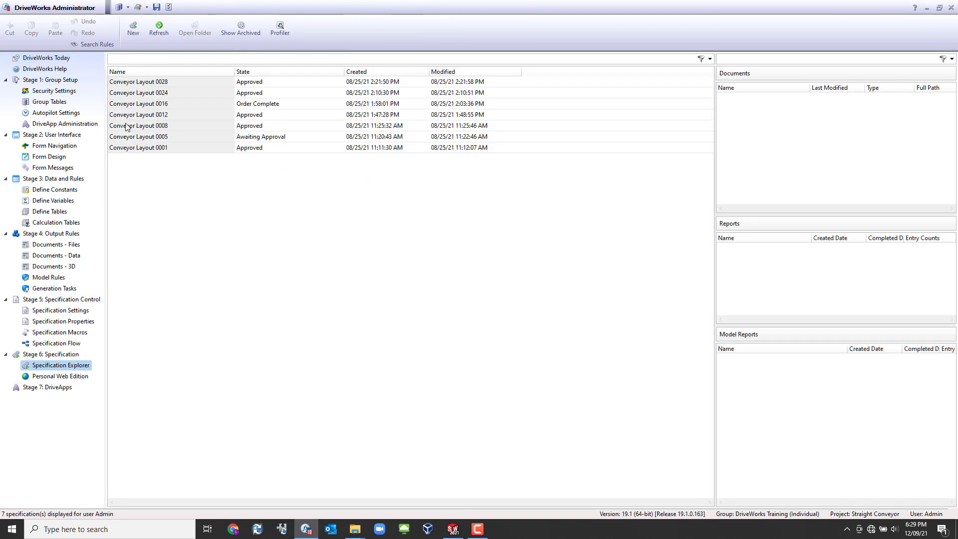
left_click(133, 29)
left_click(400, 332)
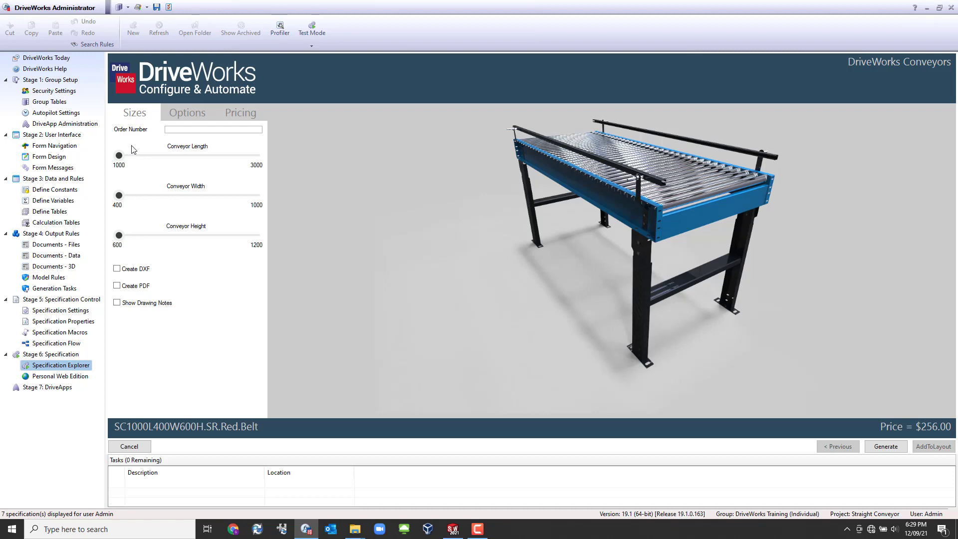
left_click_drag(120, 155, 194, 156)
left_click_drag(119, 195, 160, 196)
left_click_drag(118, 235, 214, 236)
- Review the Options and Pricing tabs of the conveyor form, then return to Sizes
left_click(189, 117)
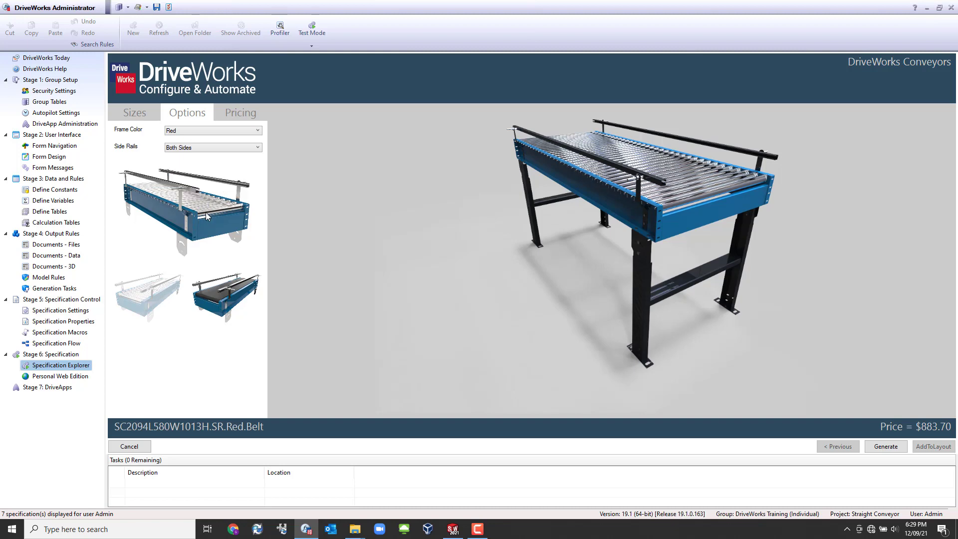
left_click(159, 300)
left_click(216, 298)
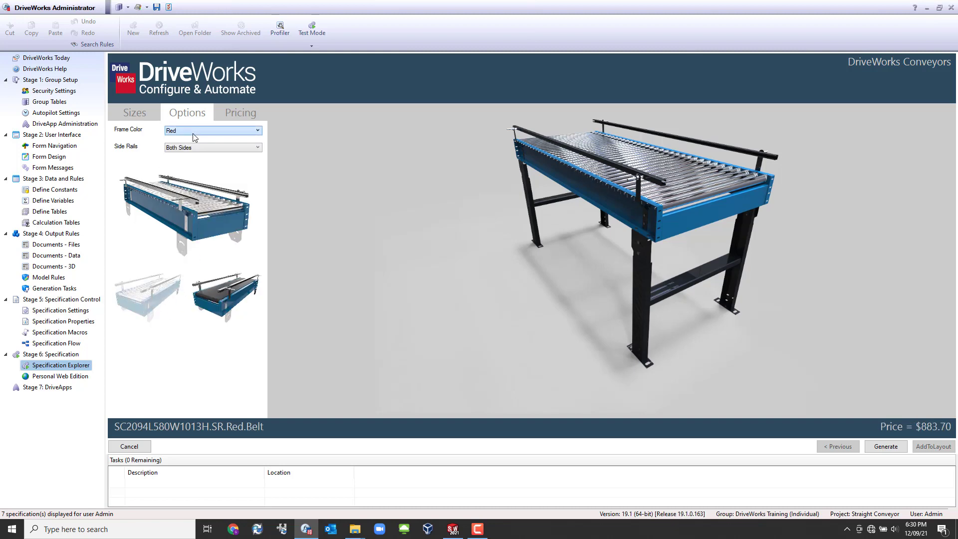
left_click(238, 114)
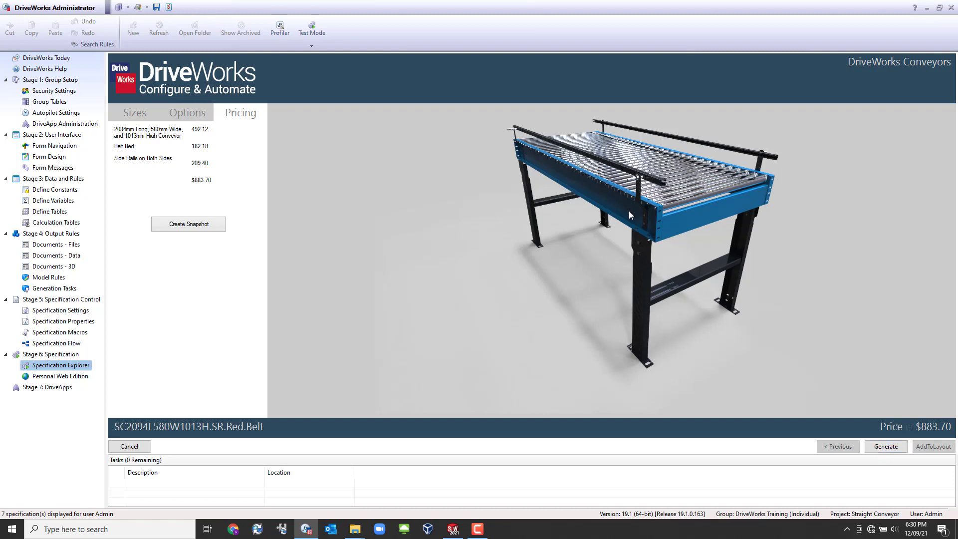
left_click(139, 115)
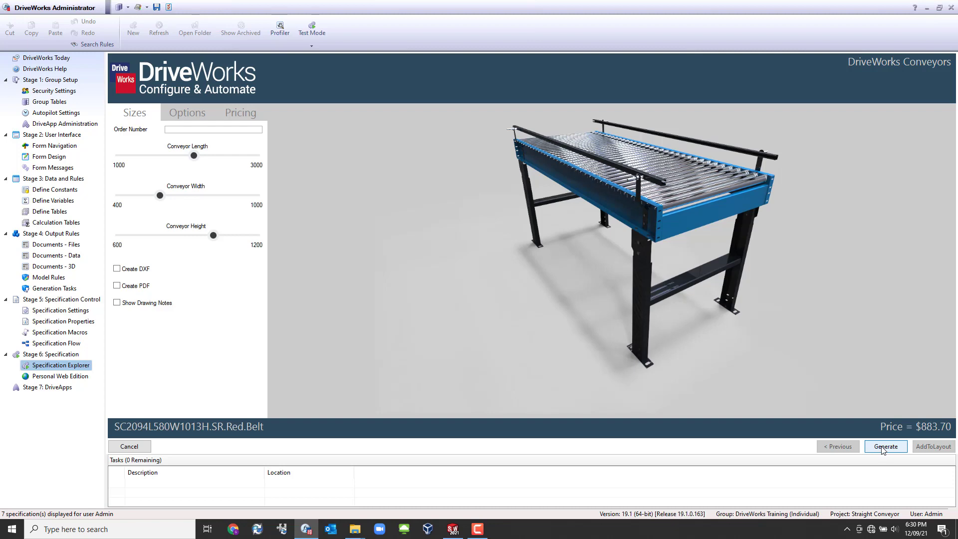
- Increase the conveyor length to about 2444 and generate the specification
left_click_drag(195, 159, 221, 166)
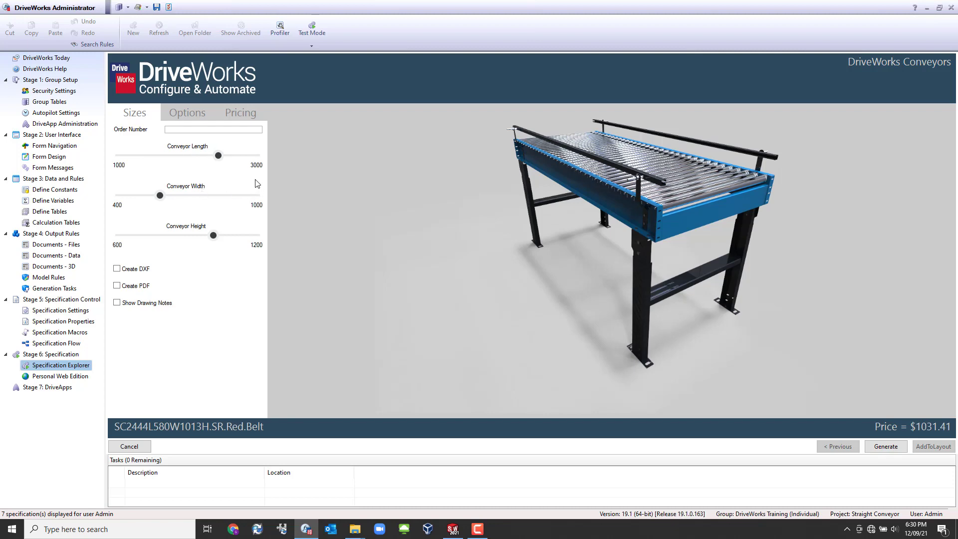
left_click(906, 449)
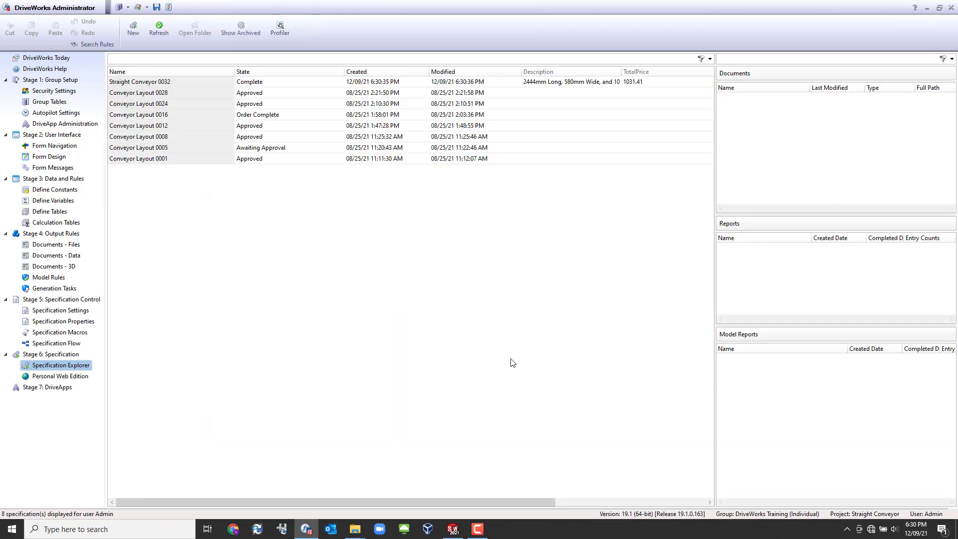
- Switch to SOLIDWORKS, close the All Guitar Assembly and open the DriveWorks 19 task pane
left_click(452, 529)
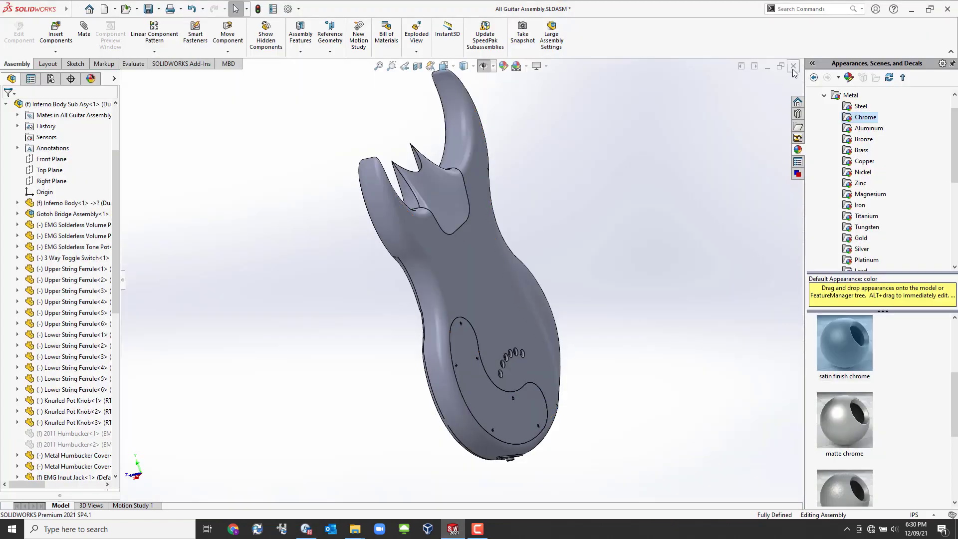
left_click(793, 65)
left_click(199, 151)
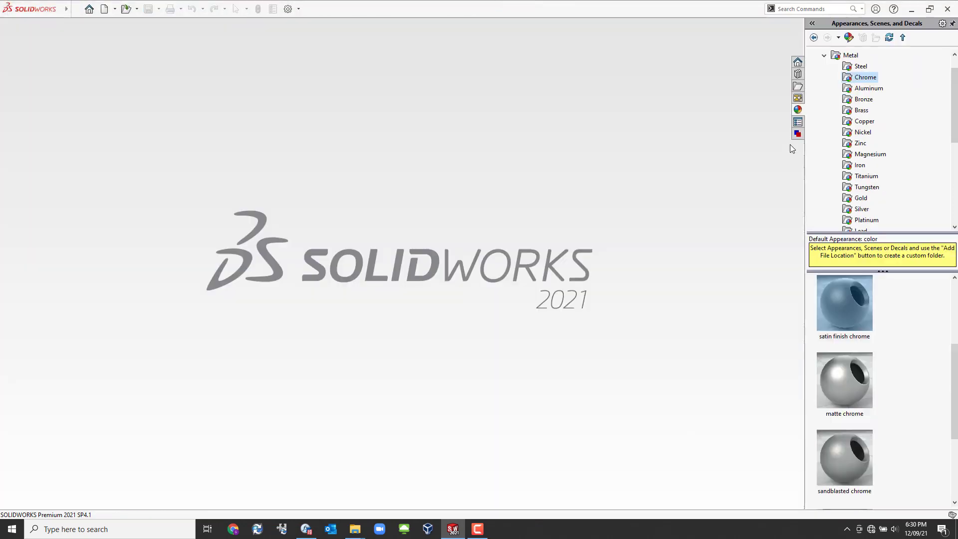
left_click(799, 135)
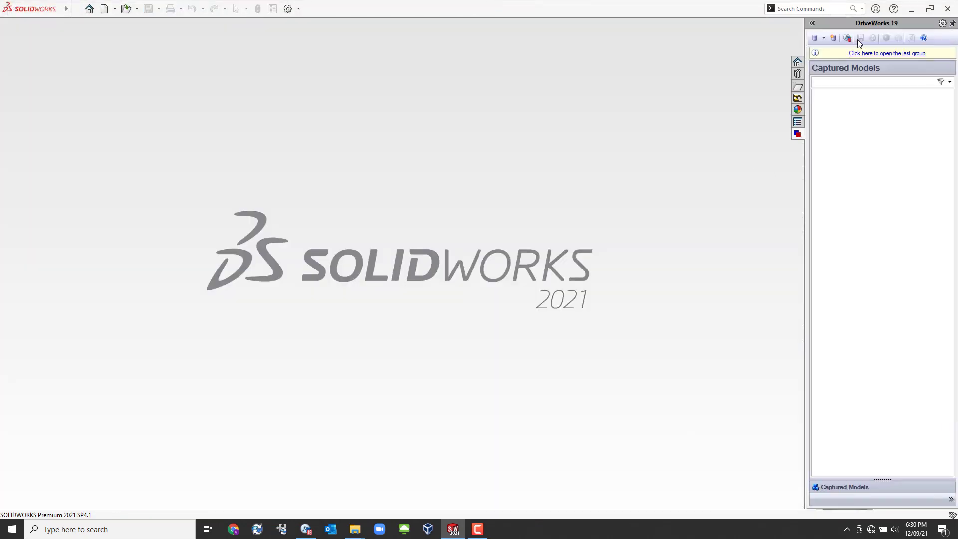
left_click(823, 39)
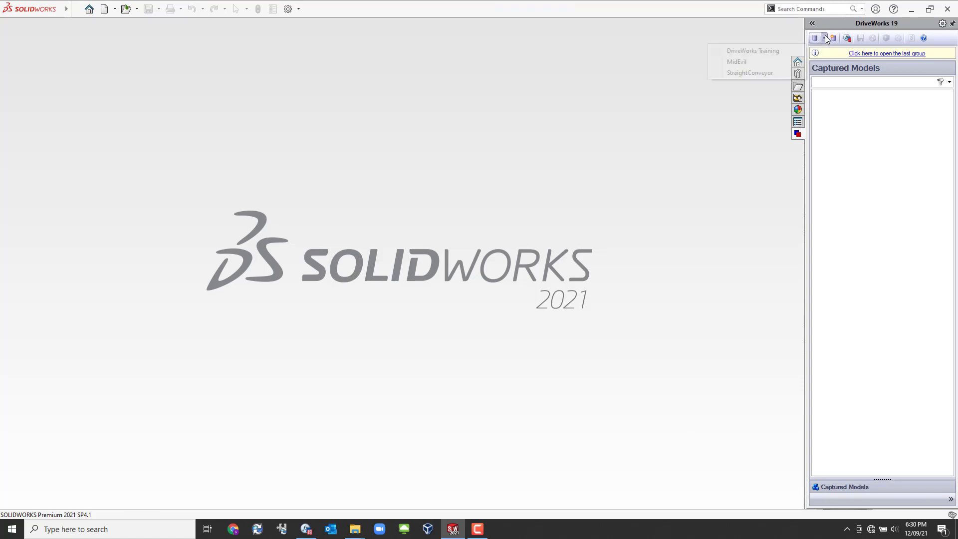
left_click(775, 76)
left_click(556, 296)
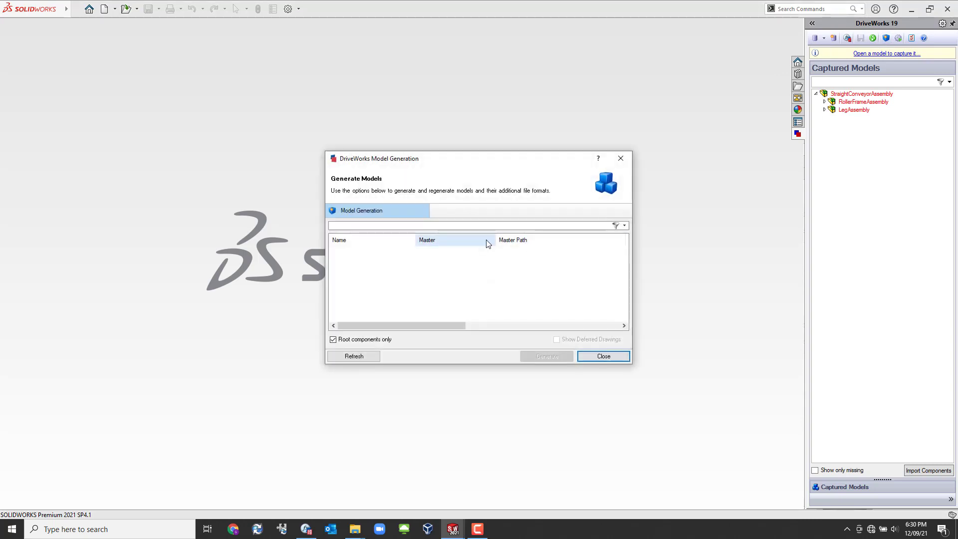
left_click(604, 357)
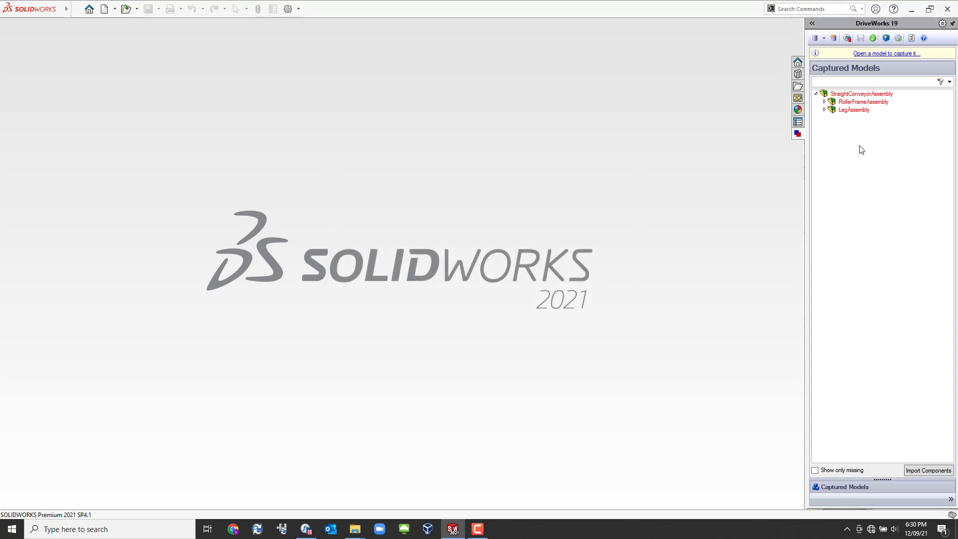
- Log on to the DriveWorks Training group from the DriveWorks task pane
left_click(823, 38)
left_click(763, 51)
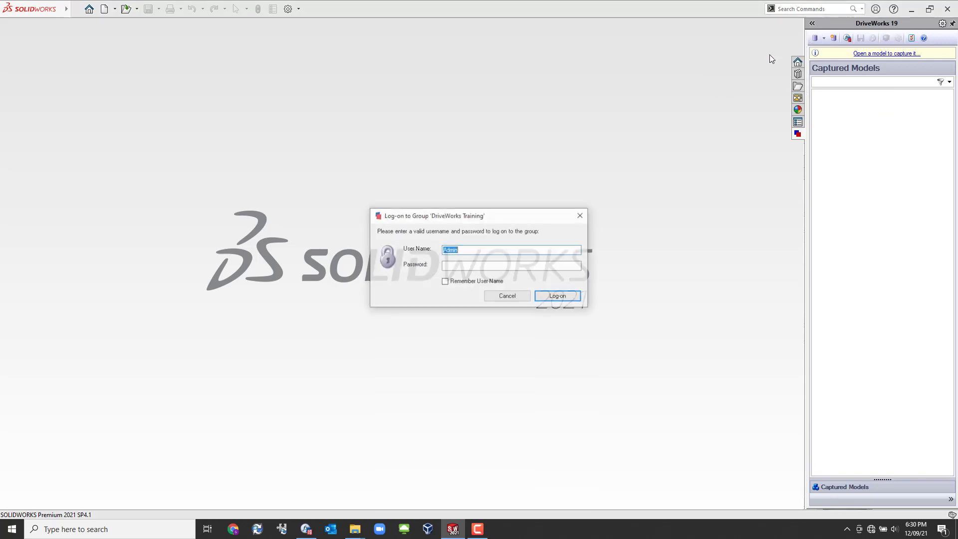
left_click(559, 297)
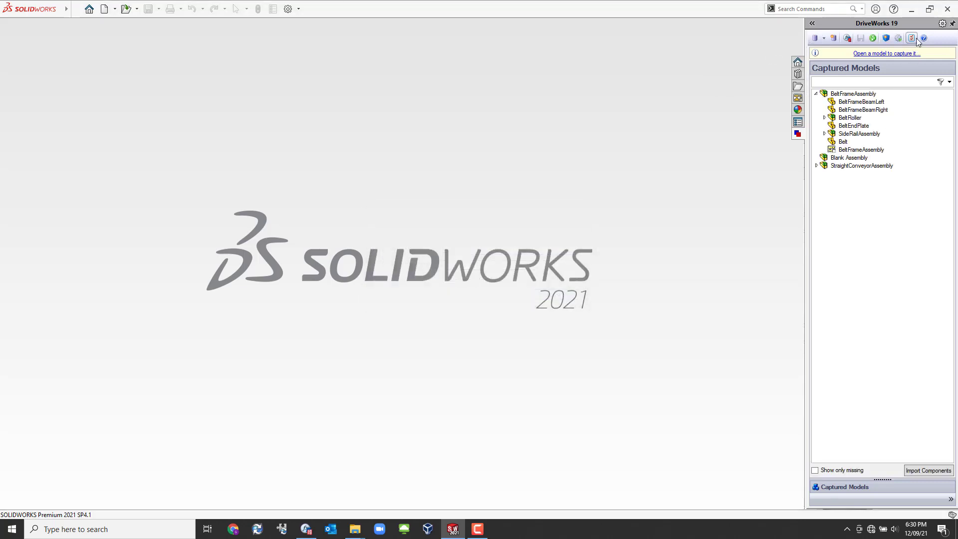
- Open Model Generation, tick the 32-1 StraightConveyorAssembly model and generate it
left_click(886, 38)
left_click(334, 249)
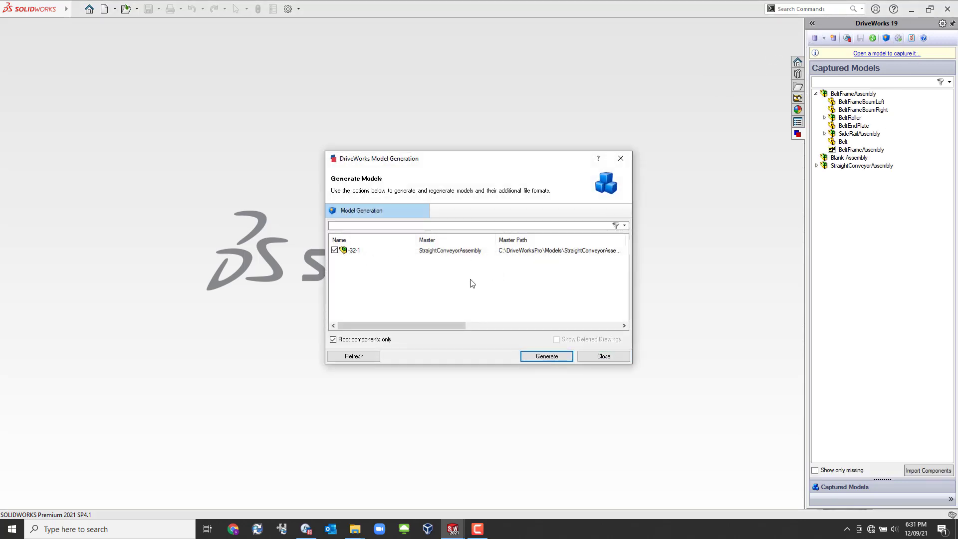
left_click(568, 358)
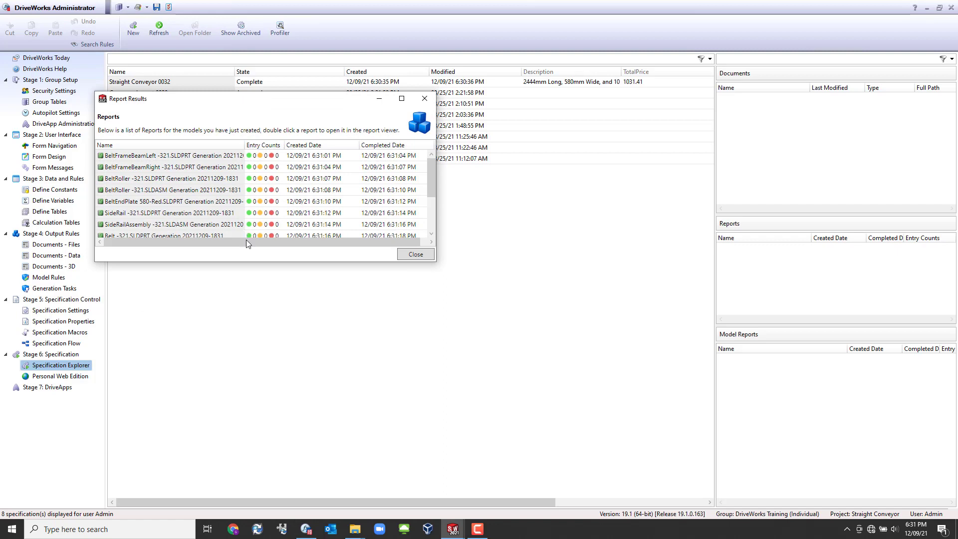
- Switch to SOLIDWORKS and close the Model Generation dialog
left_click(454, 529)
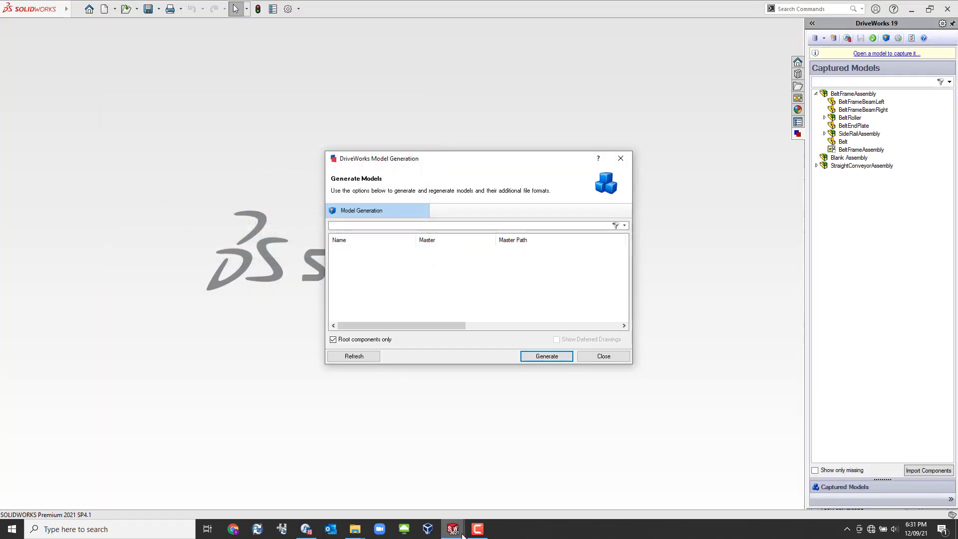
left_click(600, 357)
- Open the generated -321 conveyor drawing from the recent documents browser
left_click(136, 9)
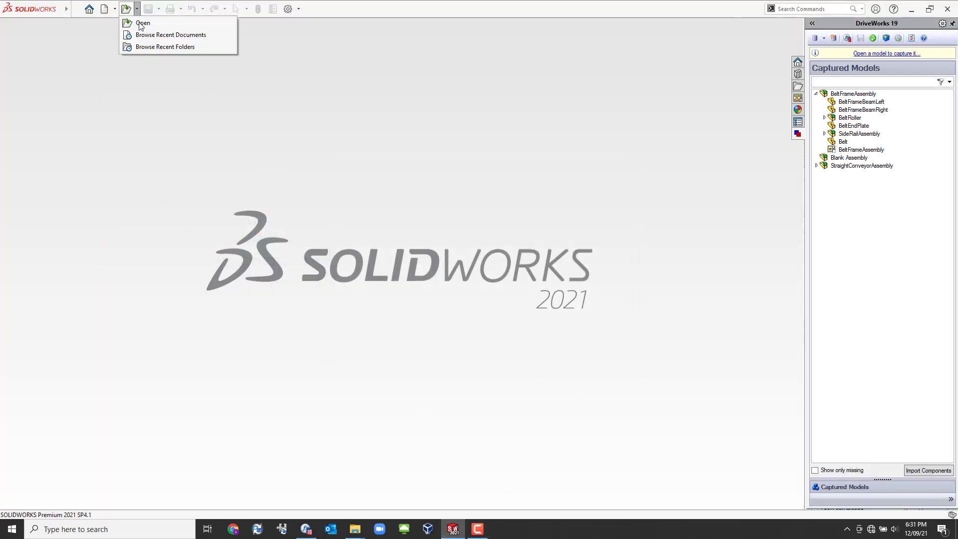
left_click(153, 36)
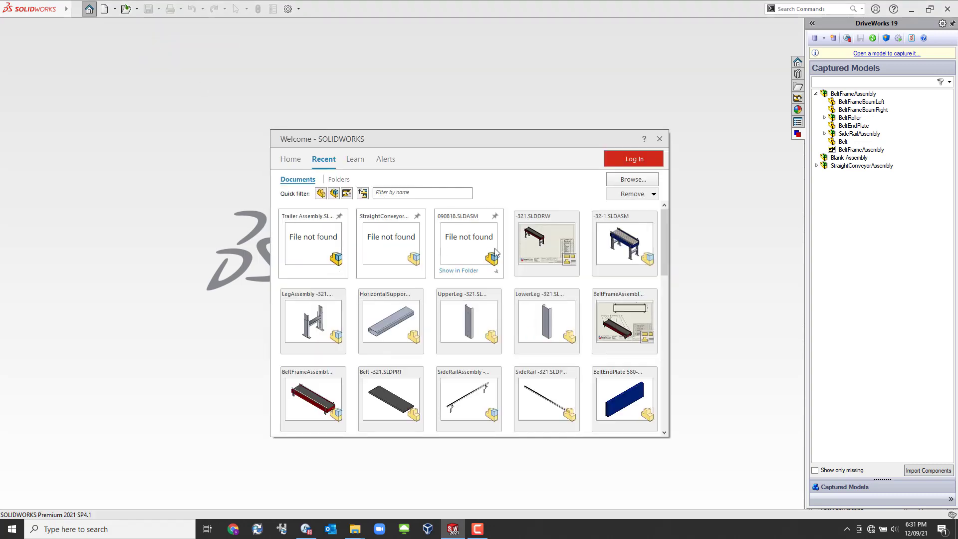
left_click(549, 242)
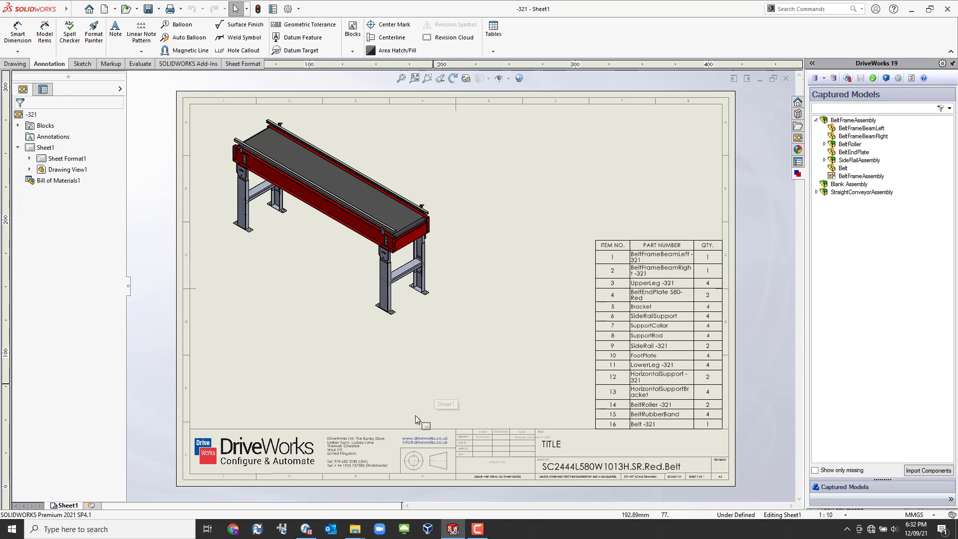
- Switch to DriveWorks Administrator, select Straight Conveyor 0032 and open its quotation document
left_click(306, 529)
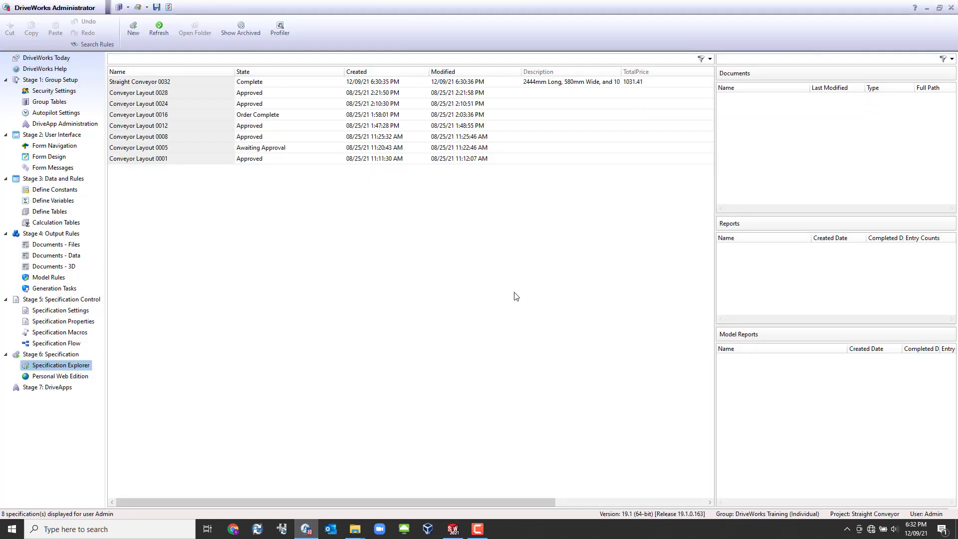
left_click(232, 84)
double_click(761, 100)
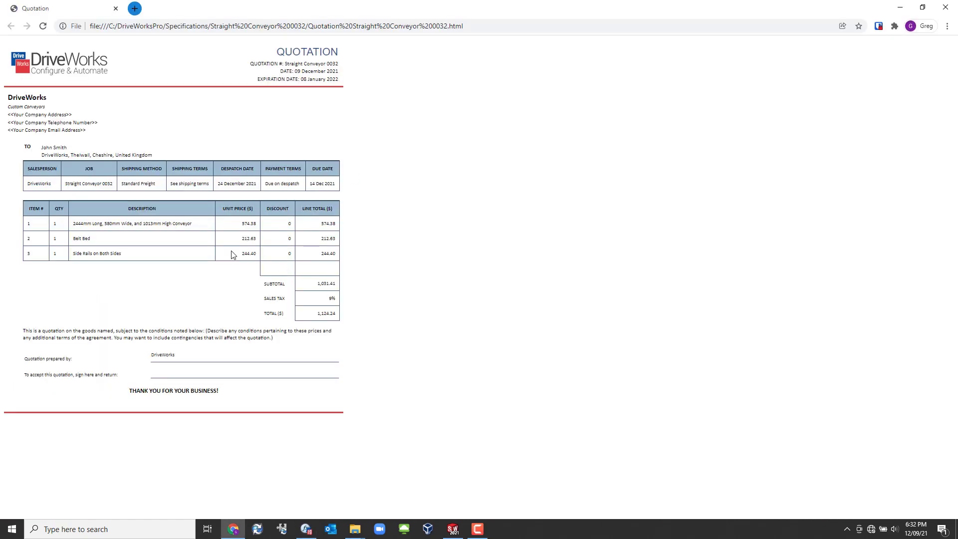
- Review the quotation's line items and totals, then leave the browser
scroll(200, 248, "up", 1, "ctrl")
scroll(200, 249, "up", 2, "ctrl")
scroll(298, 253, "down", 4)
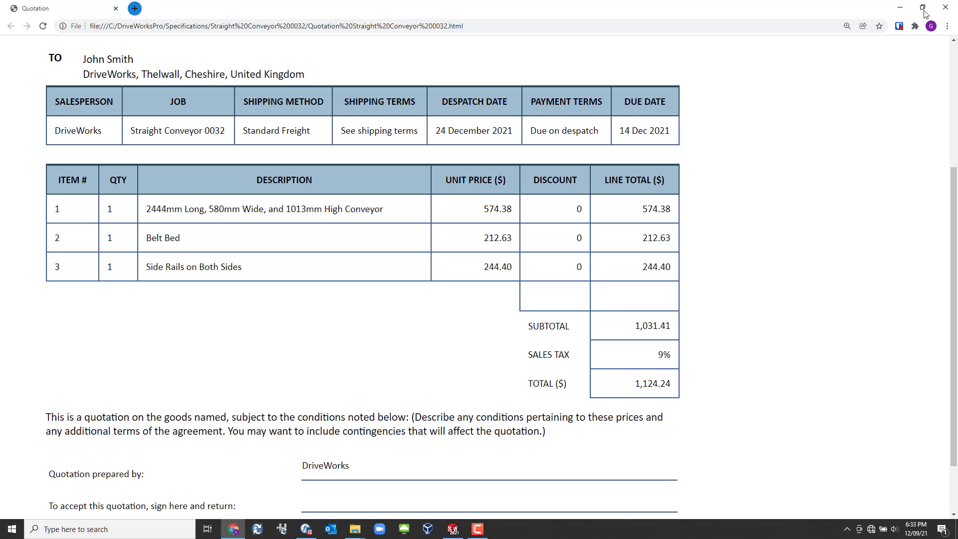
left_click(900, 7)
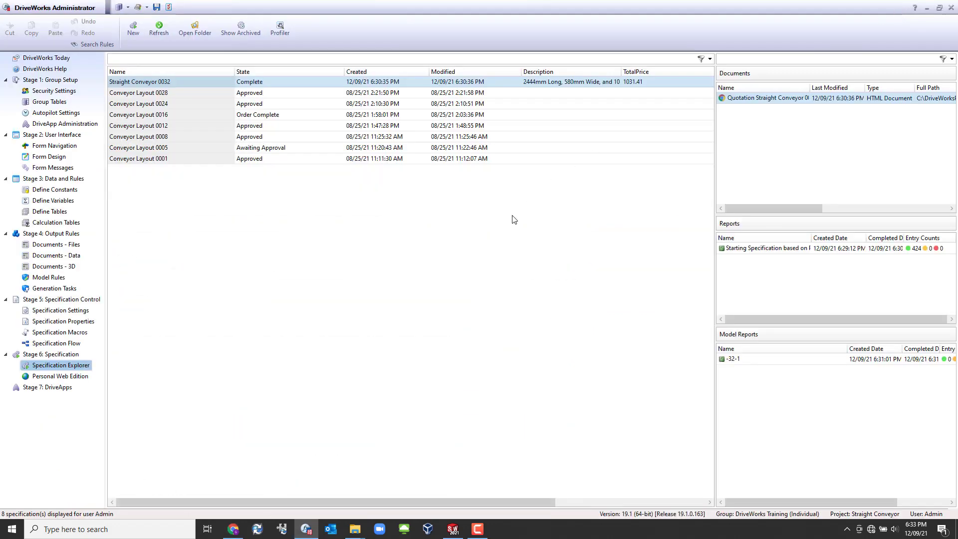
- Open Form Design for the Straight Conveyor and switch the form into Test mode
left_click(52, 157)
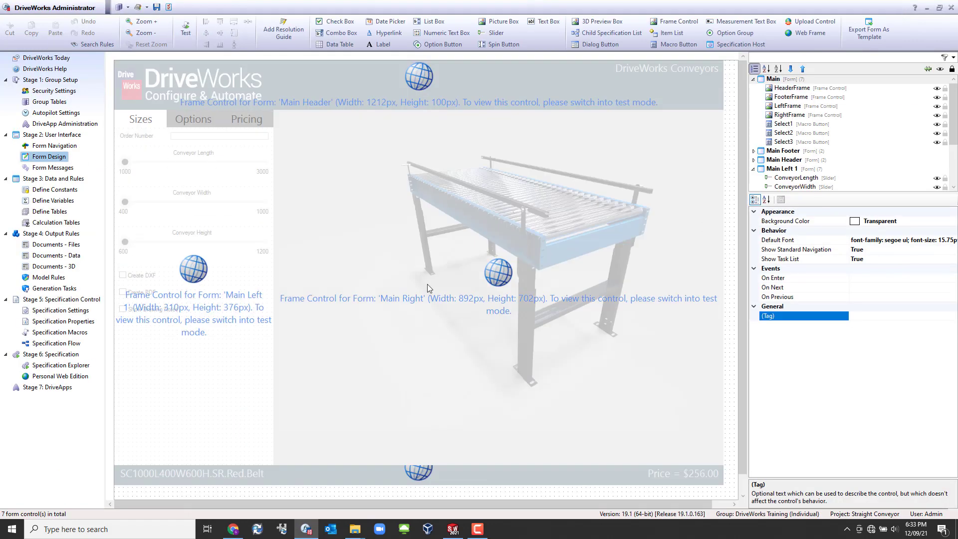
left_click(185, 33)
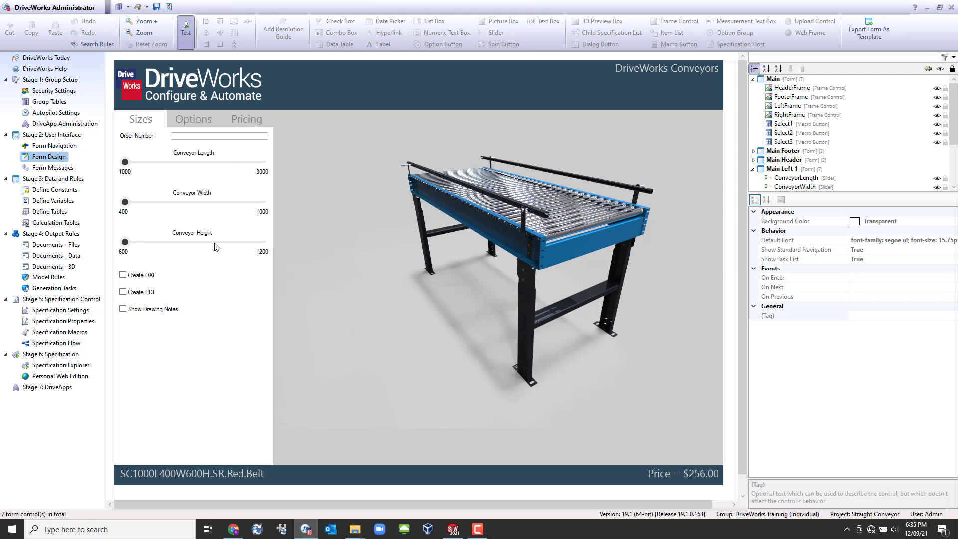
- Switch to SOLIDWORKS and close the conveyor drawing
left_click(453, 529)
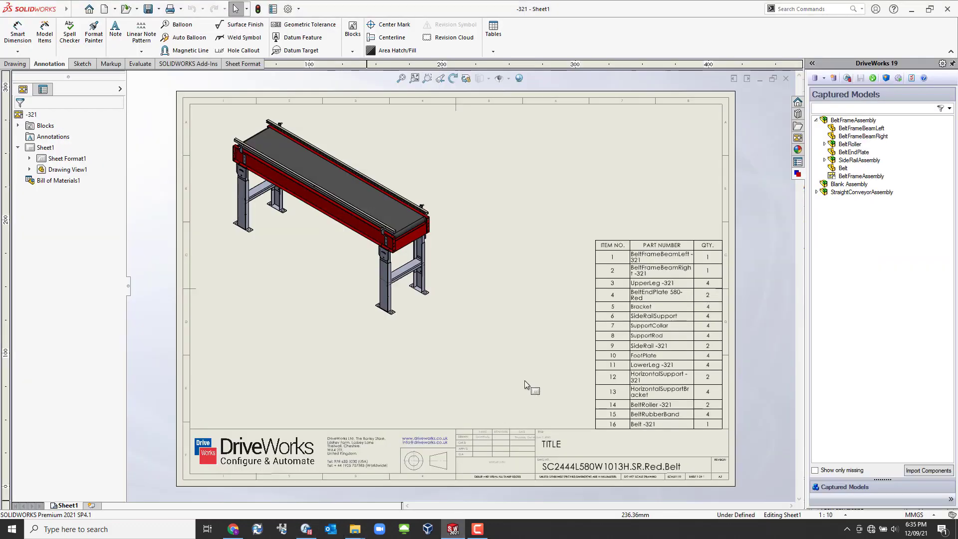
left_click(786, 79)
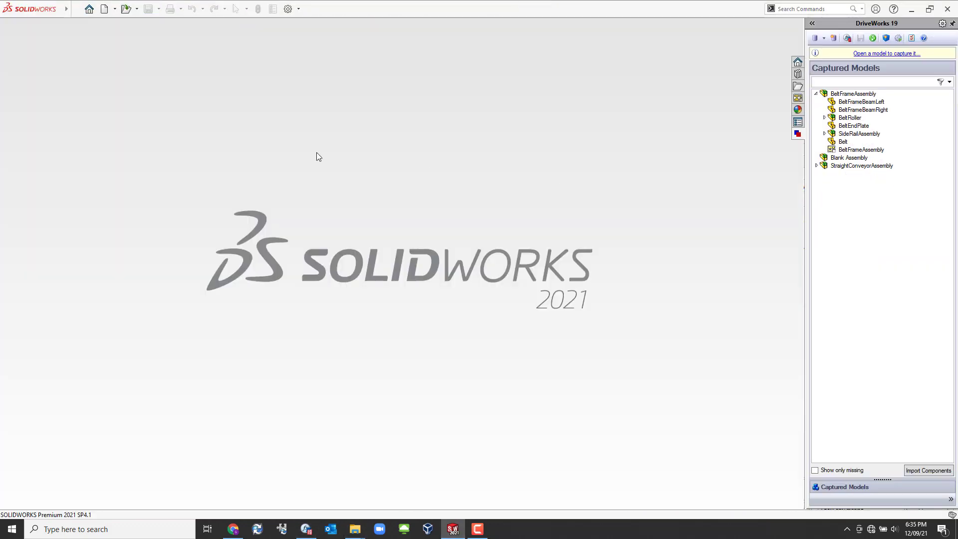
- Start opening a file and browse to the Grow Glide customer folder on the Data Drive
left_click(125, 8)
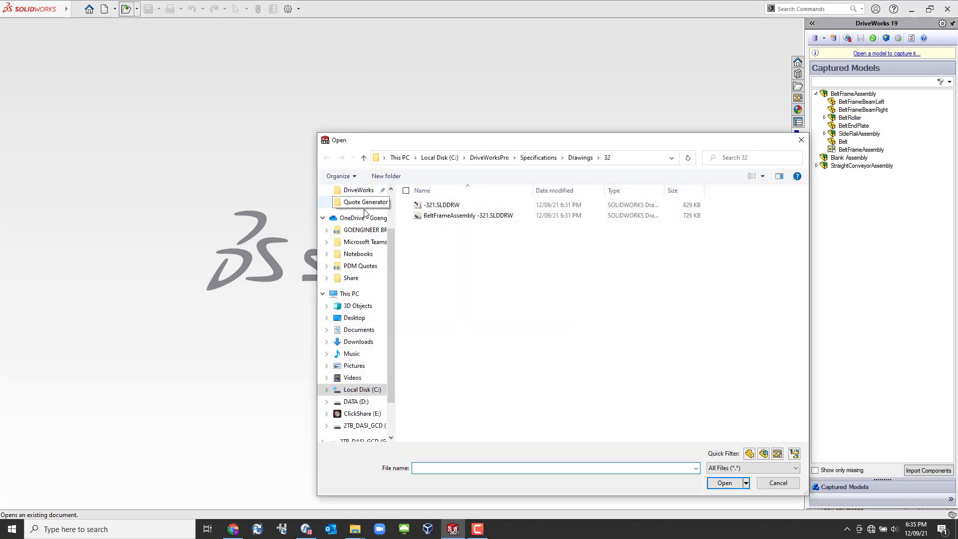
scroll(364, 211, "up", 1)
scroll(370, 430, "down", 3)
left_click(363, 386)
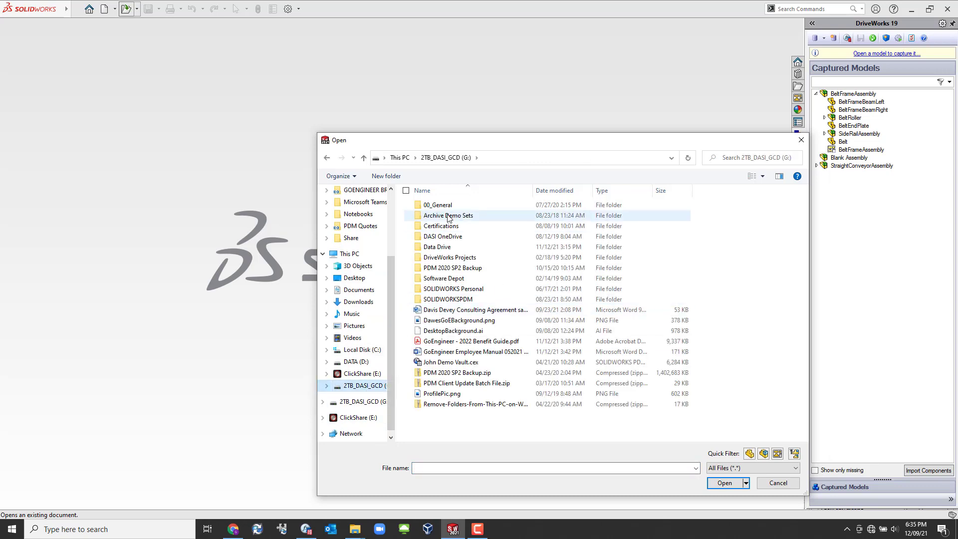
left_click(476, 259)
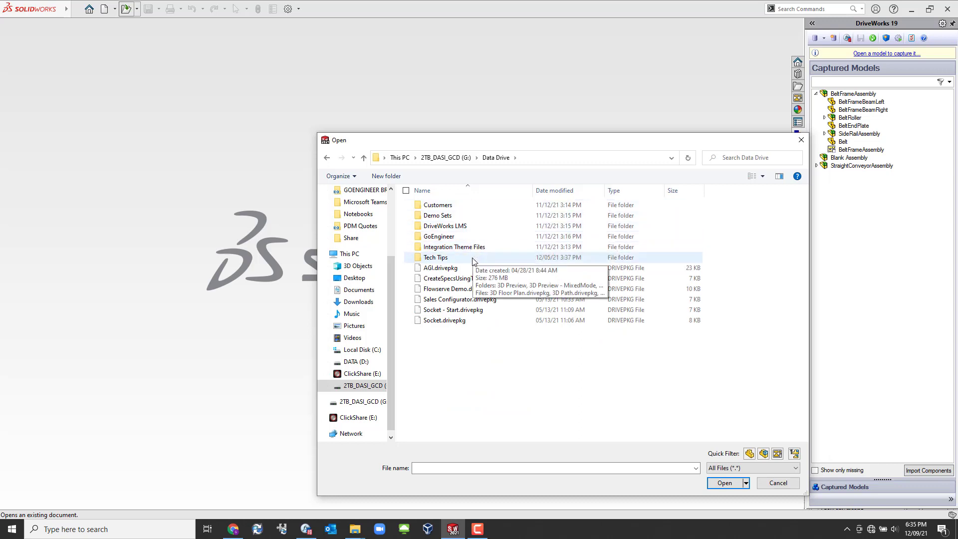
double_click(455, 206)
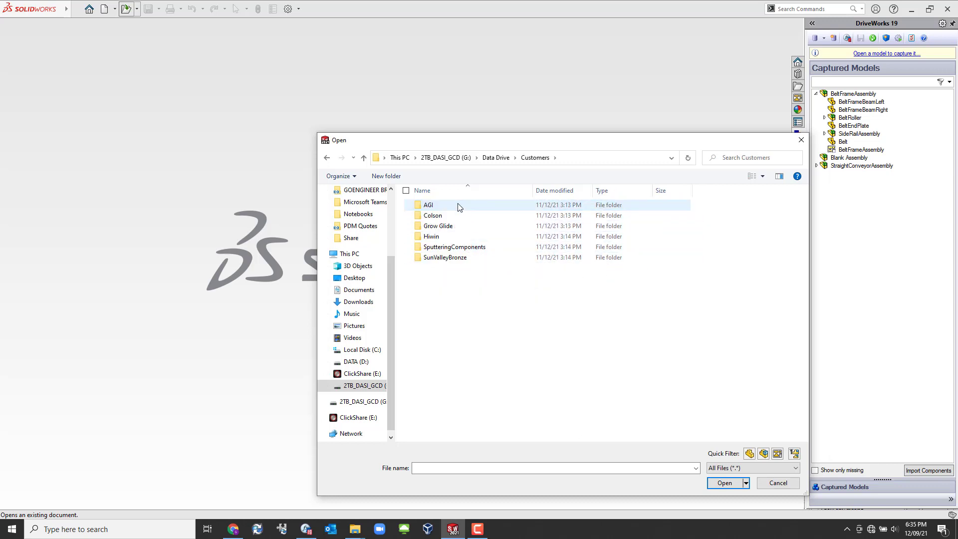
left_click(454, 213)
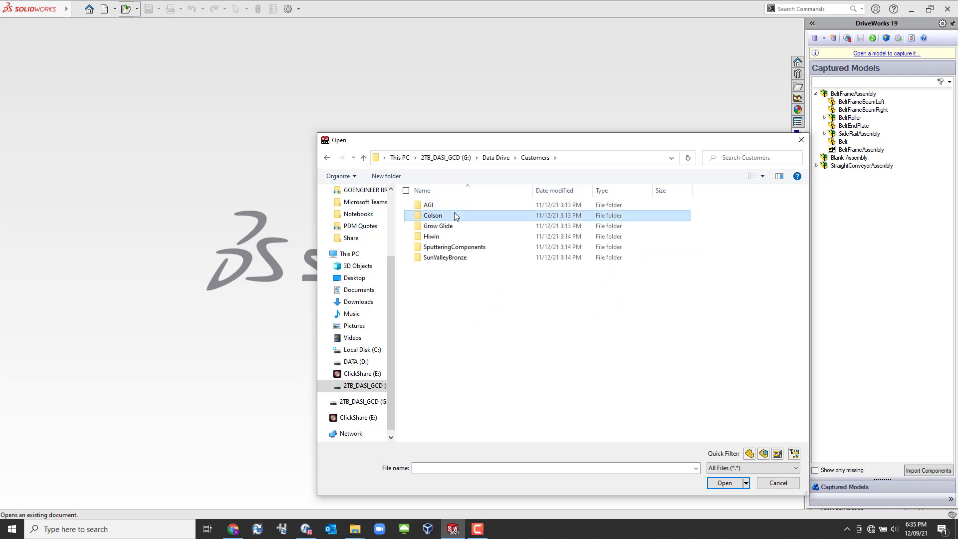
double_click(455, 227)
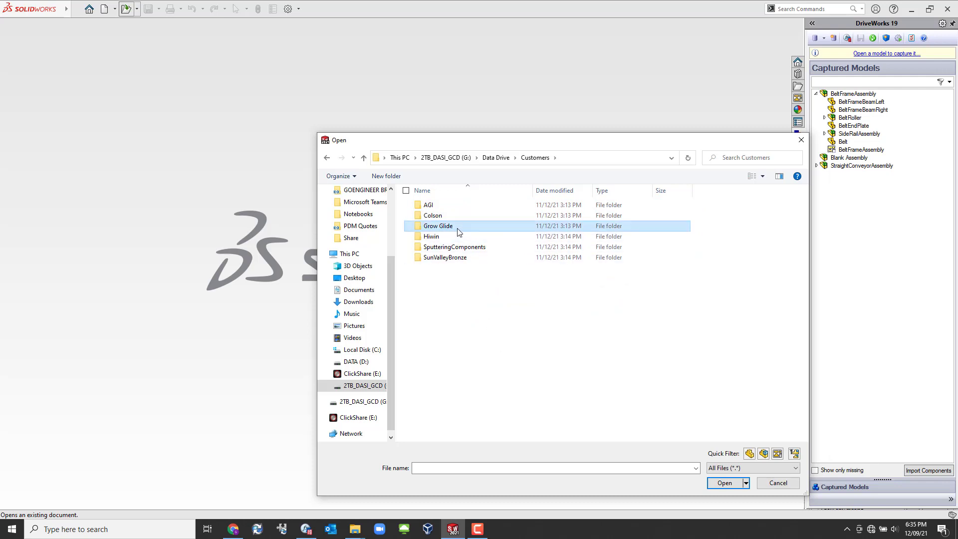
- Navigate into Grow Glide's Specifications, #0001 and FLOWER folders and select the complete room layout assembly
left_click(447, 257)
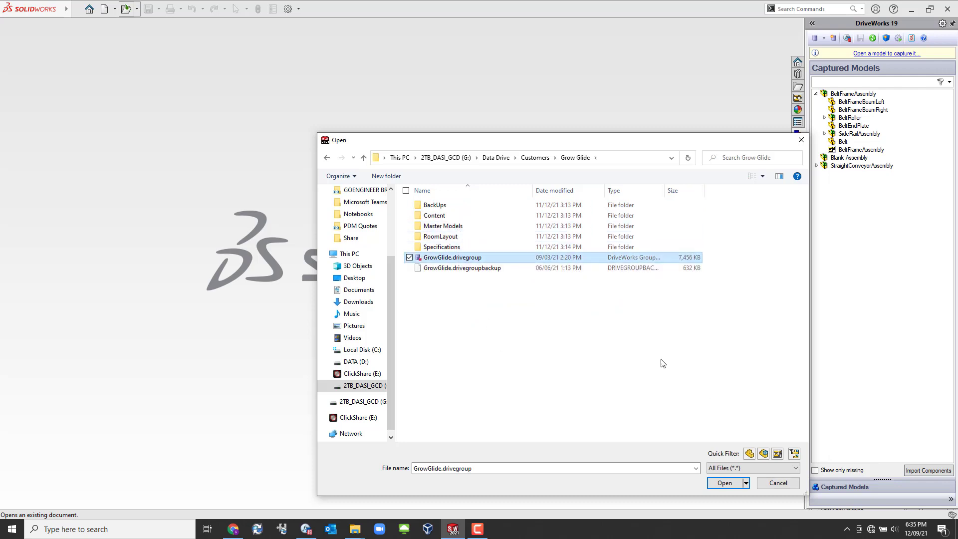
double_click(451, 247)
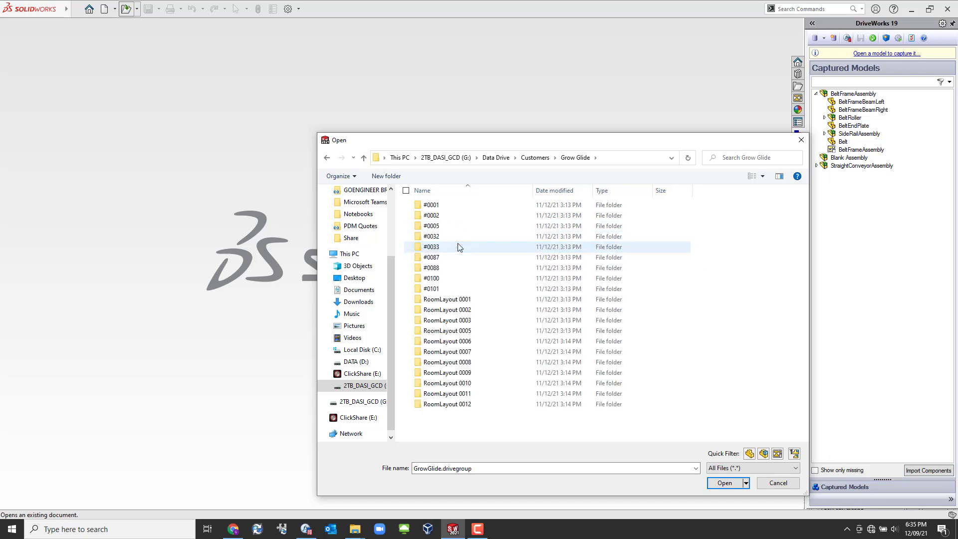
double_click(462, 300)
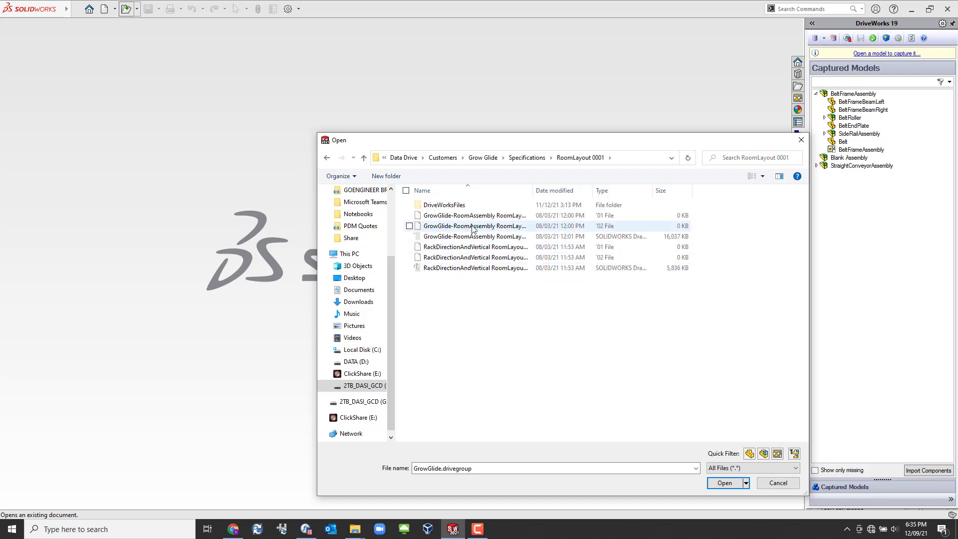
left_click(794, 453)
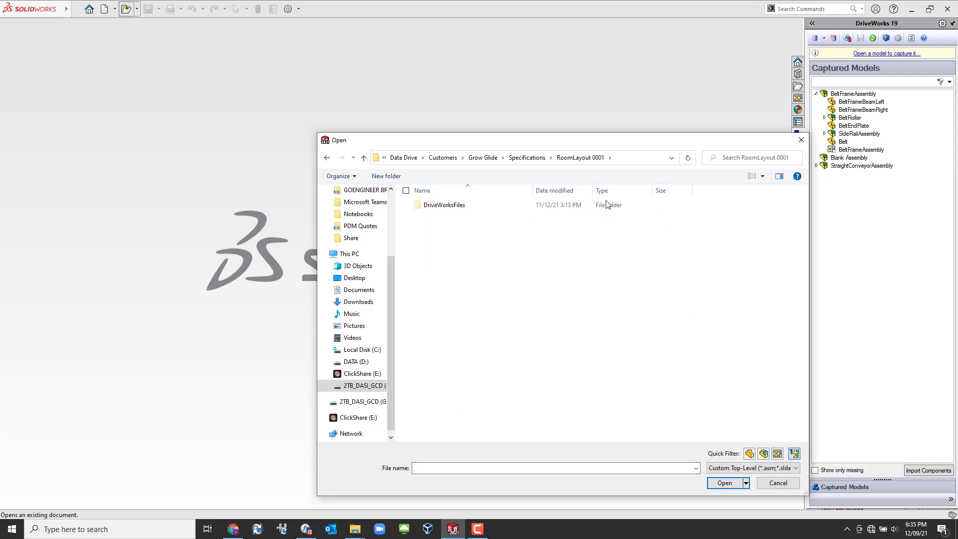
left_click(527, 157)
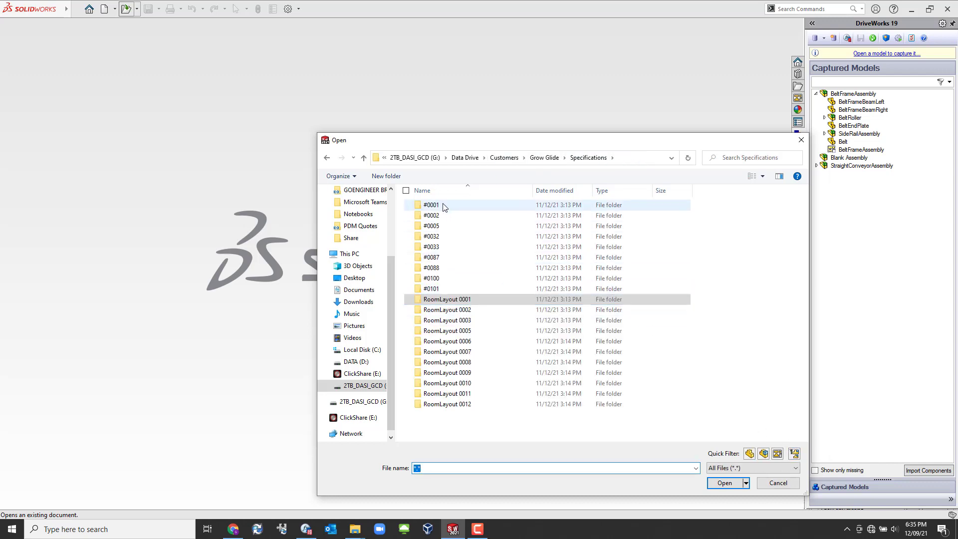
double_click(443, 207)
double_click(446, 205)
left_click(449, 216)
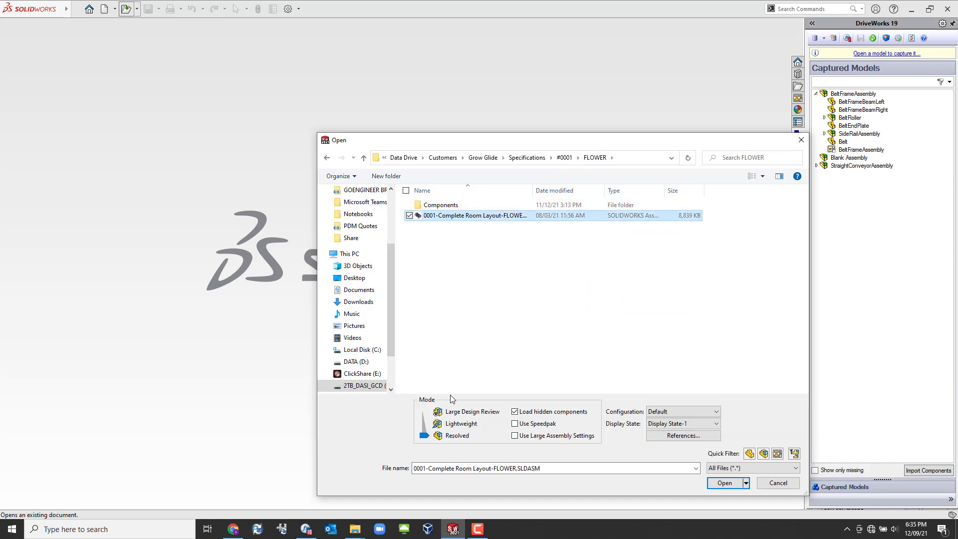
- Open 0001-Complete Room Layout-FLOWER.SLDASM in Large Design Review mode
left_click(480, 413)
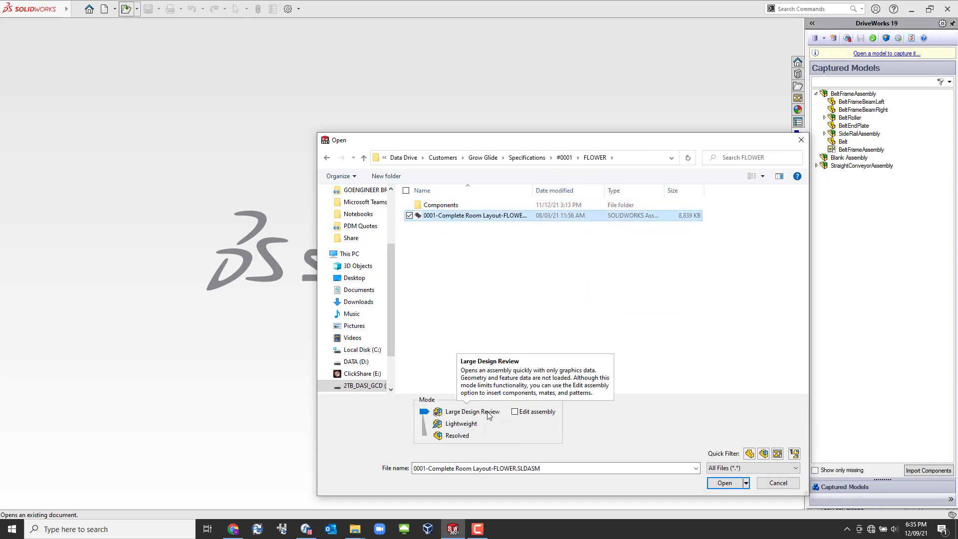
left_click(724, 483)
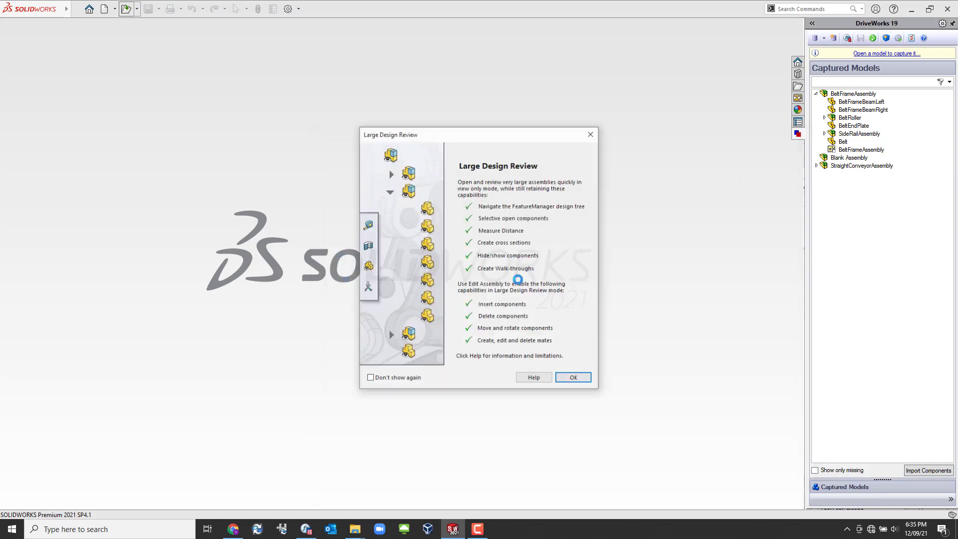
left_click(573, 376)
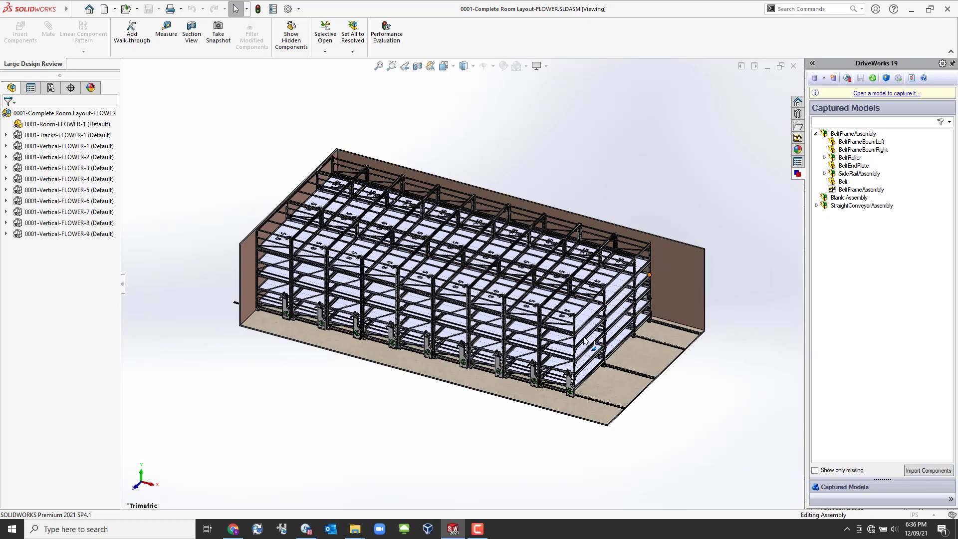
scroll(589, 338, "down", 4)
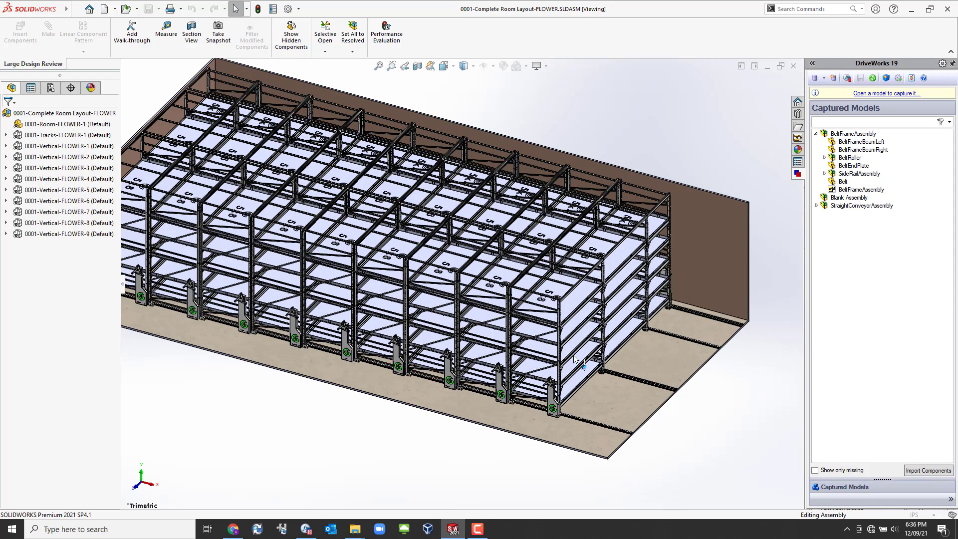
- Close the Grow Glide room layout assembly and switch to DriveWorks Administrator
scroll(573, 354, "down", 5)
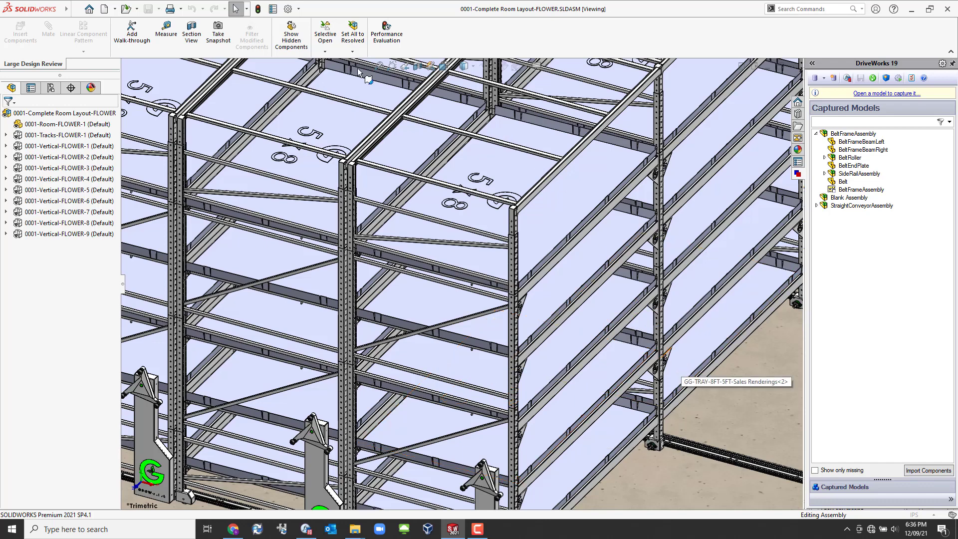
left_click(380, 68)
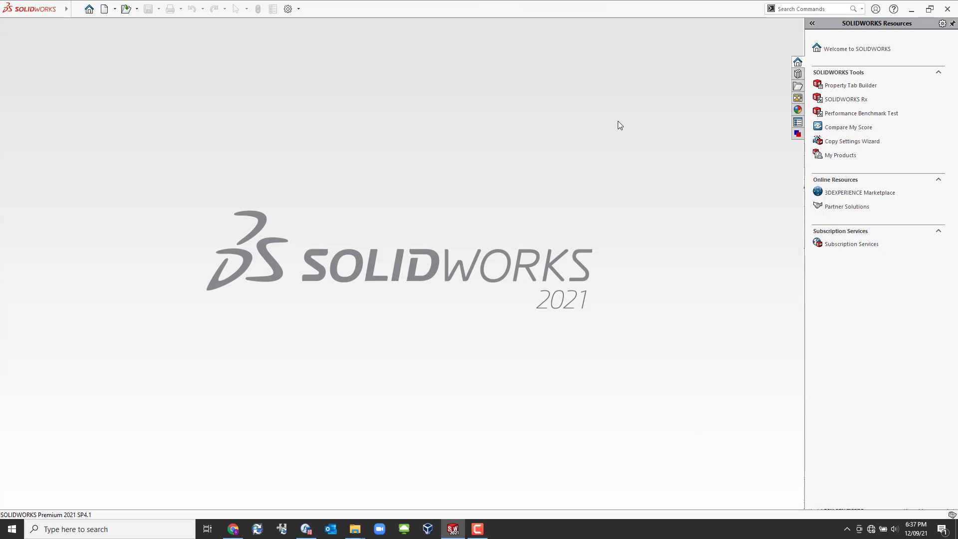
left_click(305, 529)
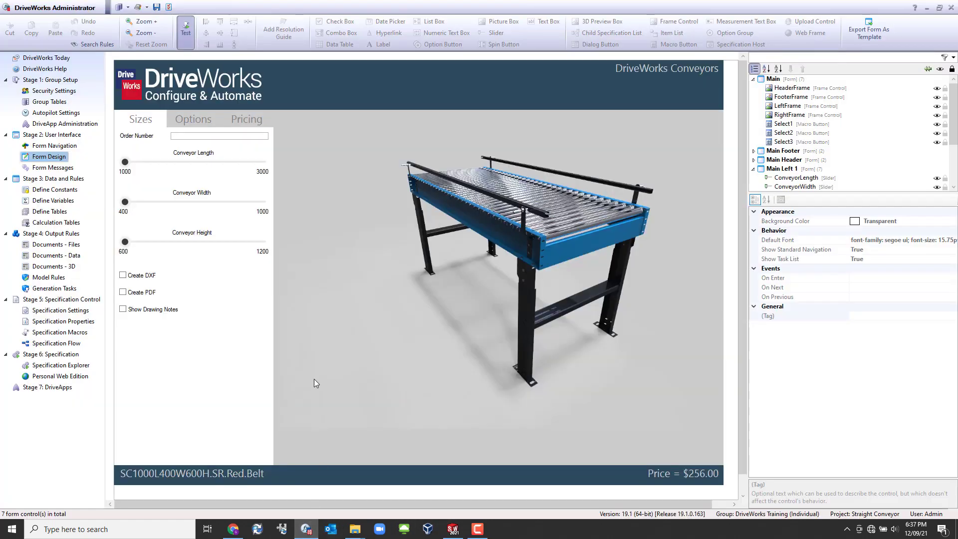
- Start opening an existing individual group without saving changes to the current Straight Conveyor group
left_click(128, 7)
left_click(71, 78)
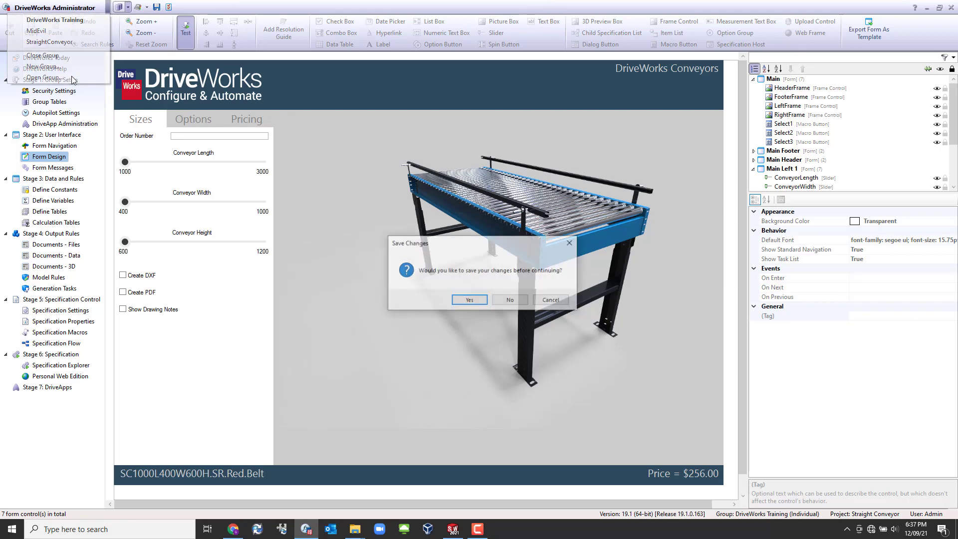
left_click(510, 301)
left_click(488, 170)
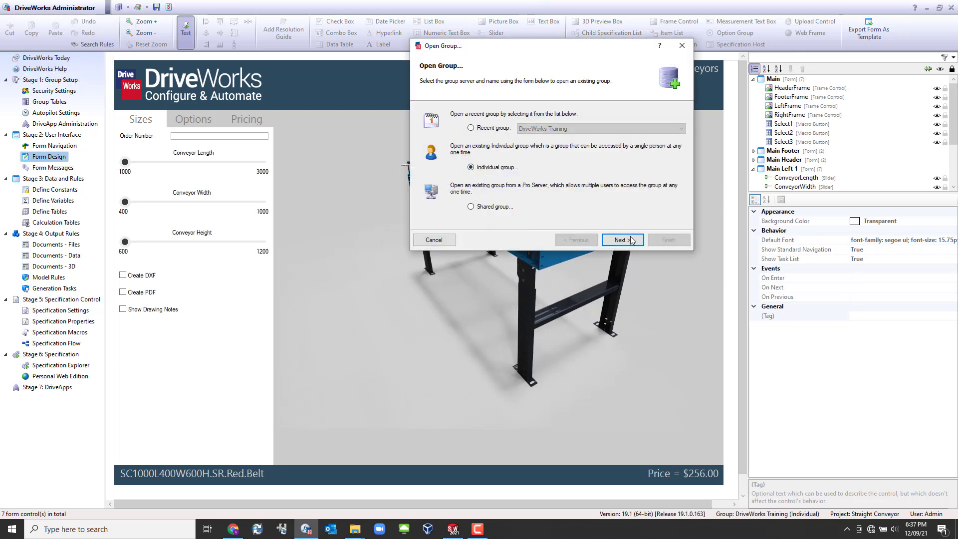
left_click(625, 240)
- Browse to the Colson customer folder under Data Drive > Customers on the G: drive
left_click(667, 153)
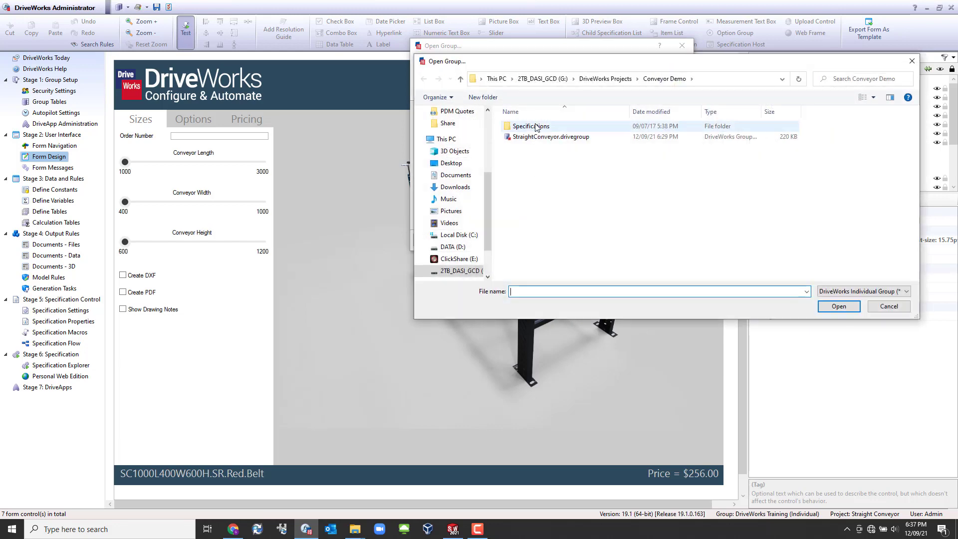
left_click(601, 80)
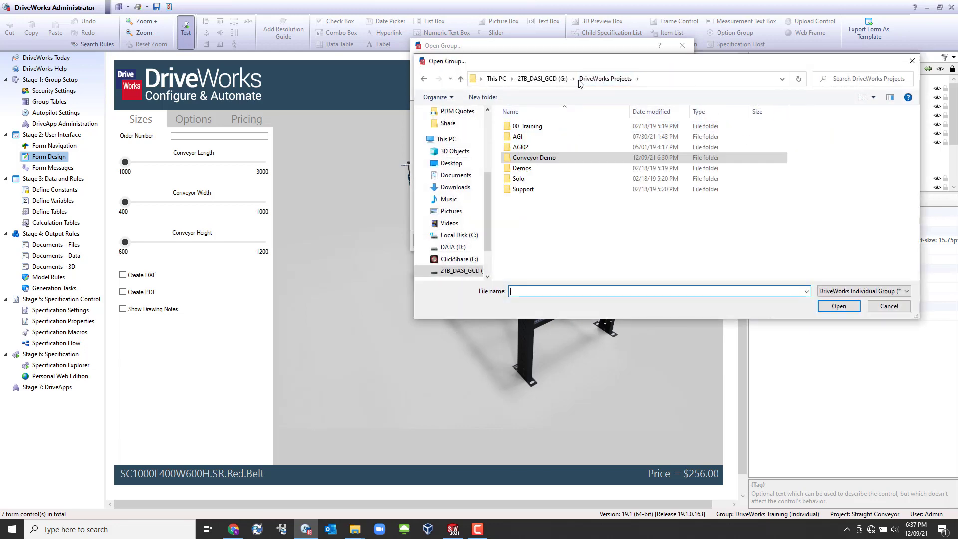
left_click(550, 84)
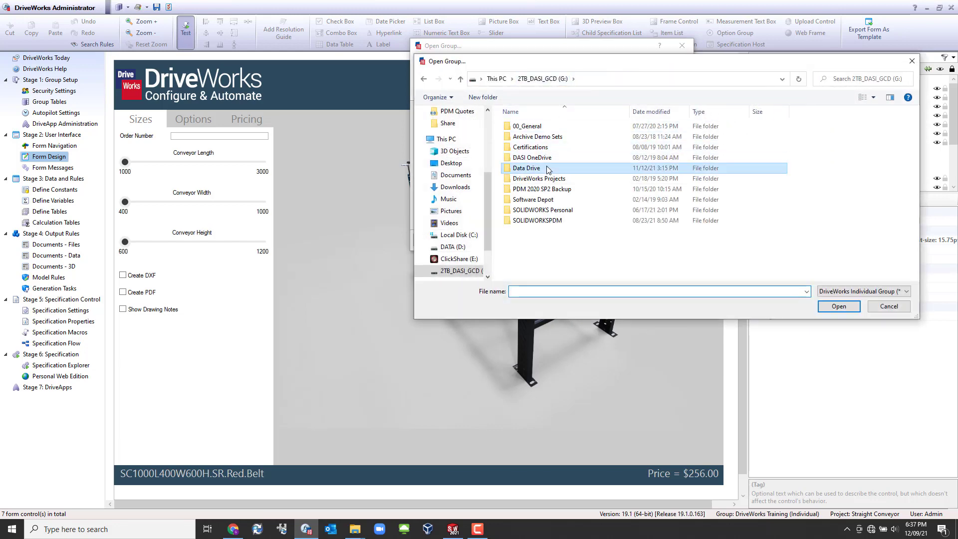
double_click(530, 167)
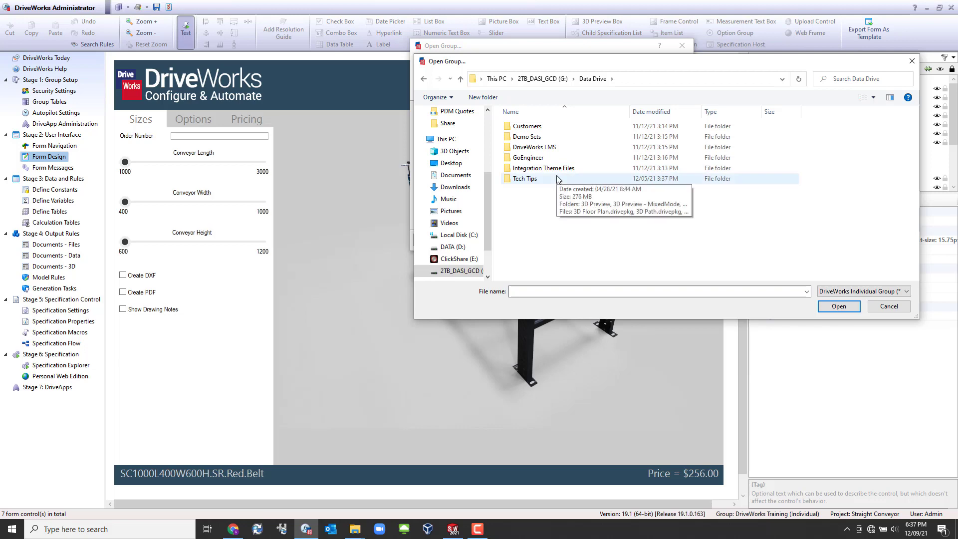
double_click(527, 126)
double_click(524, 136)
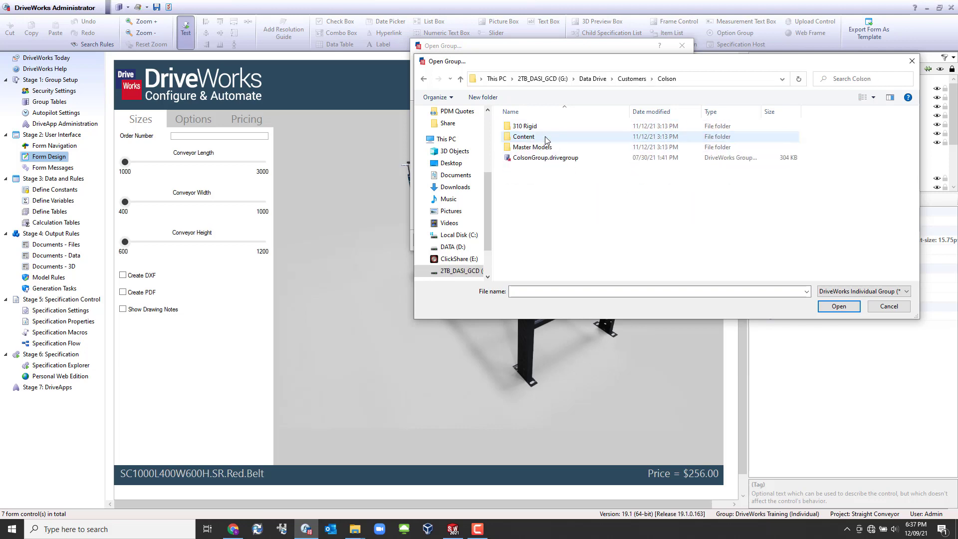
- Open ColsonGroup.drivegroup and log on to the group as Admin
left_click(549, 159)
left_click(839, 306)
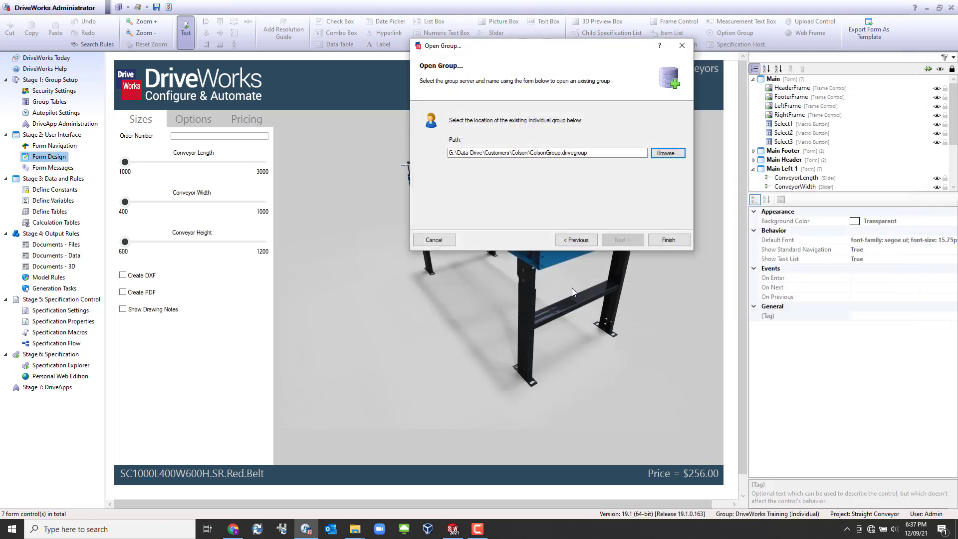
left_click(669, 240)
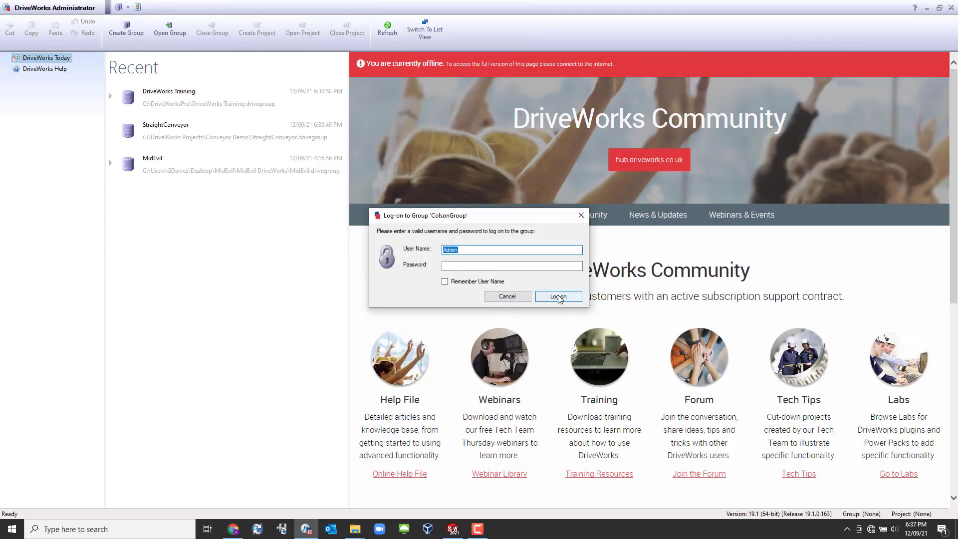
left_click(558, 296)
- Try to create a new specification in the Specification Explorer
left_click(57, 146)
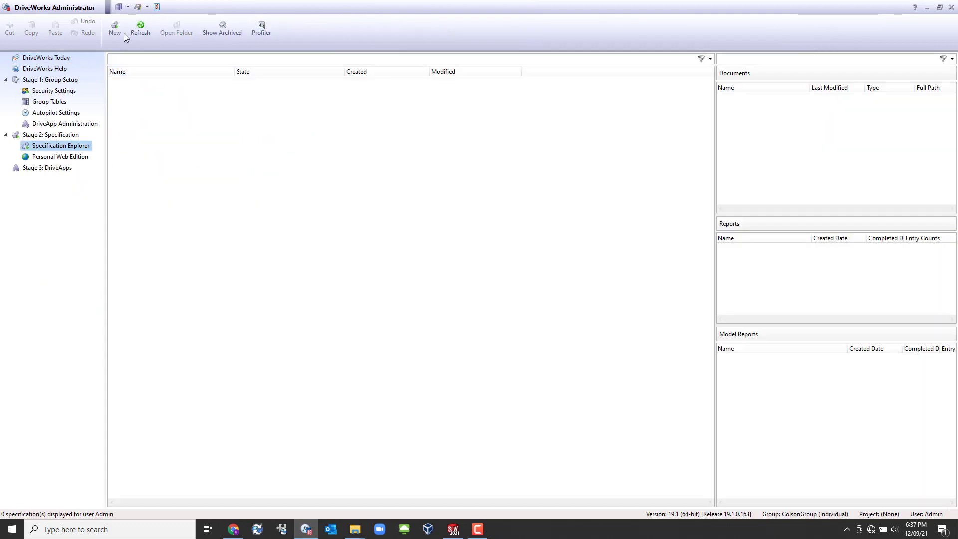
left_click(109, 46)
left_click(512, 314)
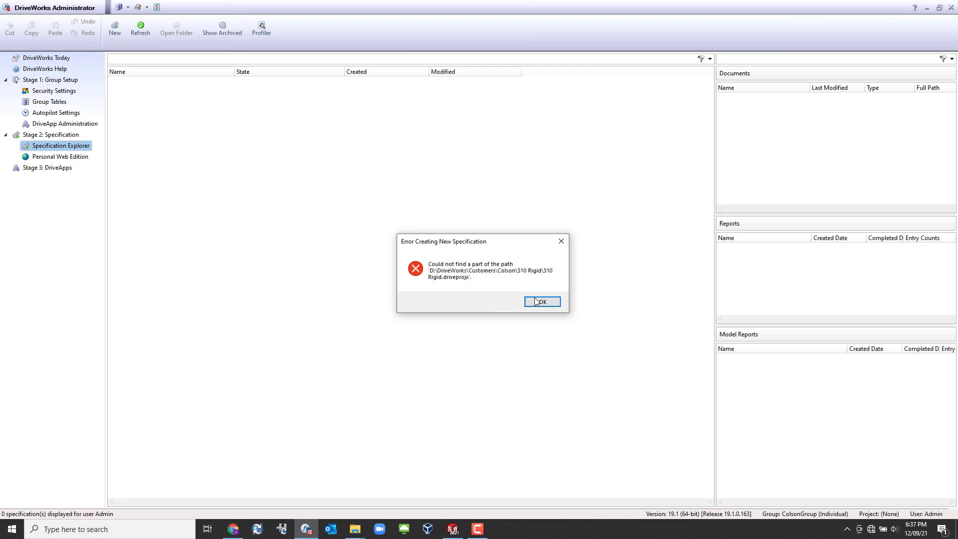
left_click(543, 302)
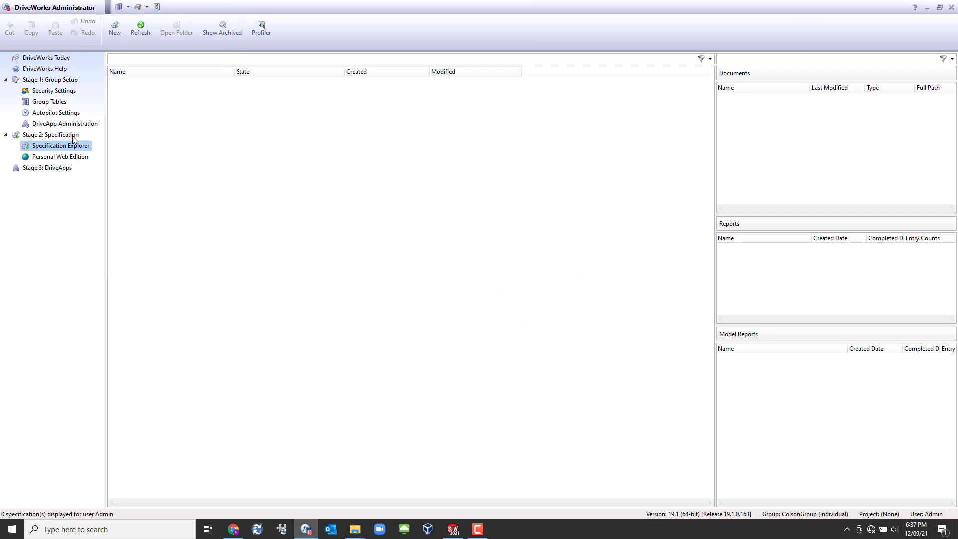
- Try to open the 310 Rigid project
left_click(147, 7)
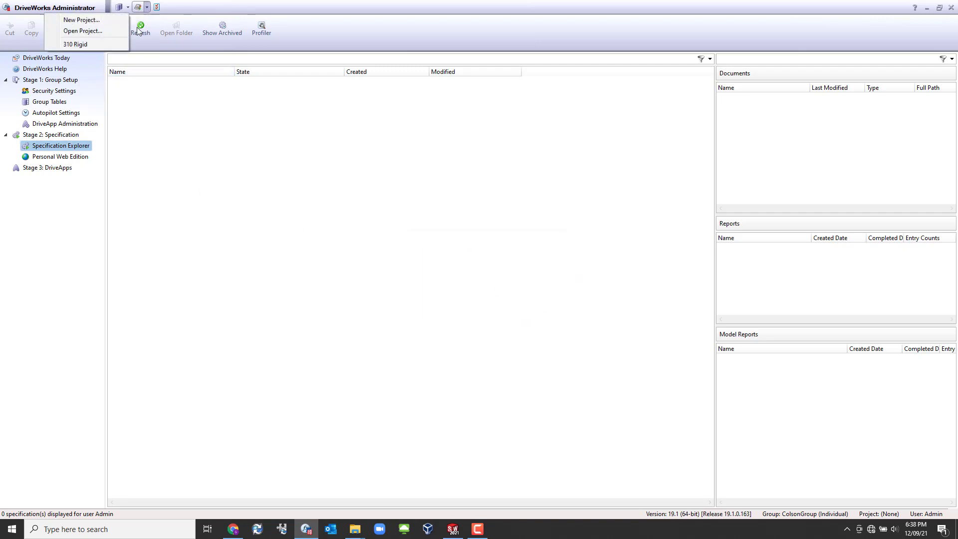
left_click(106, 45)
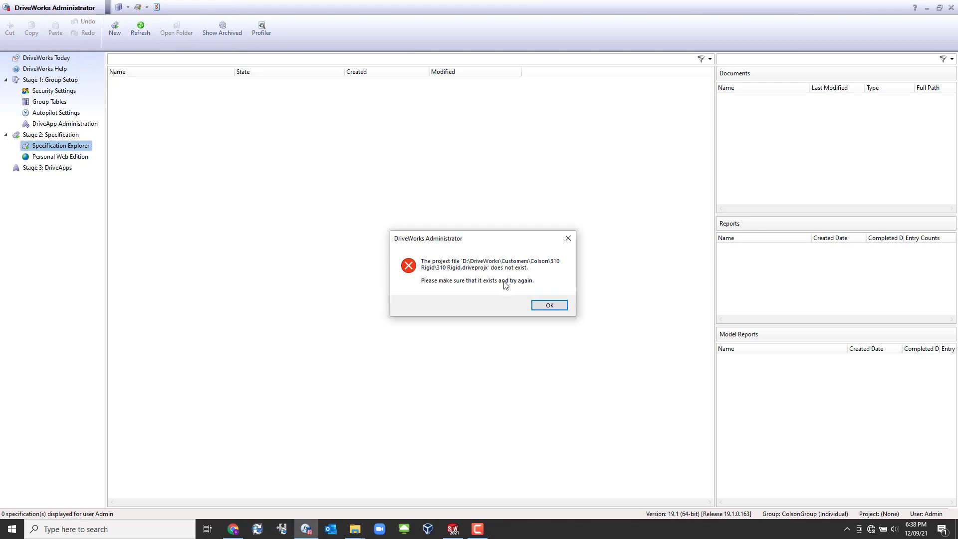
left_click(551, 306)
- Switch to File Explorer and open the Quote Generator folder under Data Drive > GoEngineer
mouse_move(355, 529)
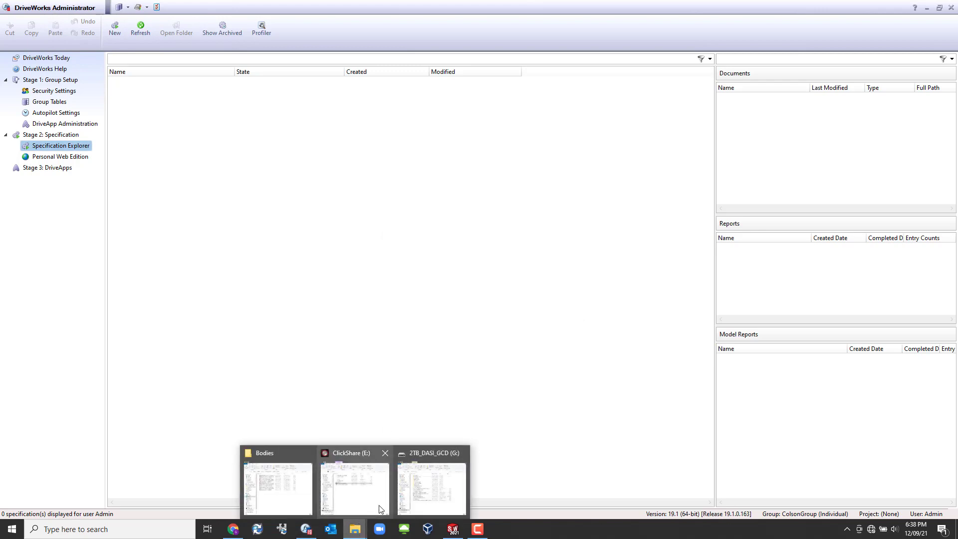
left_click(417, 502)
left_click(355, 529)
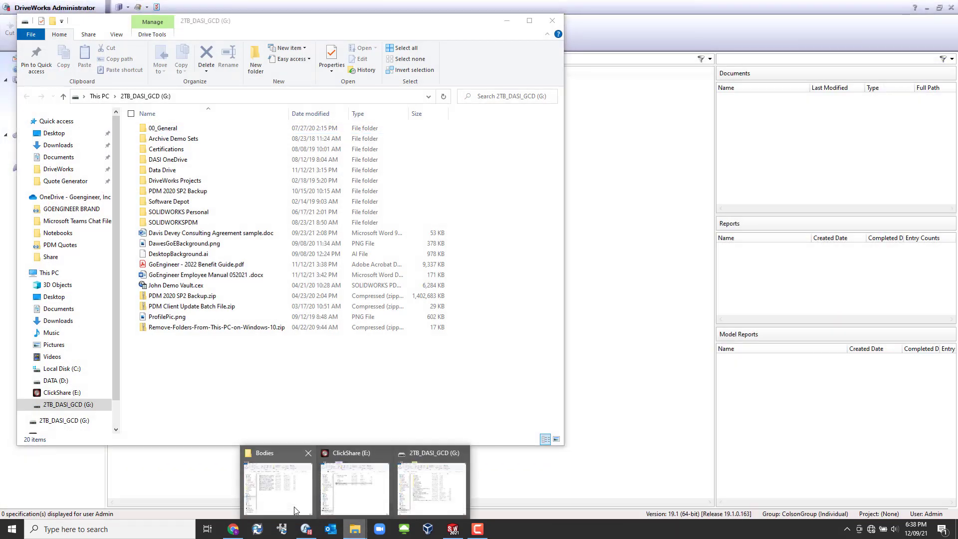
left_click(278, 486)
left_click(208, 429)
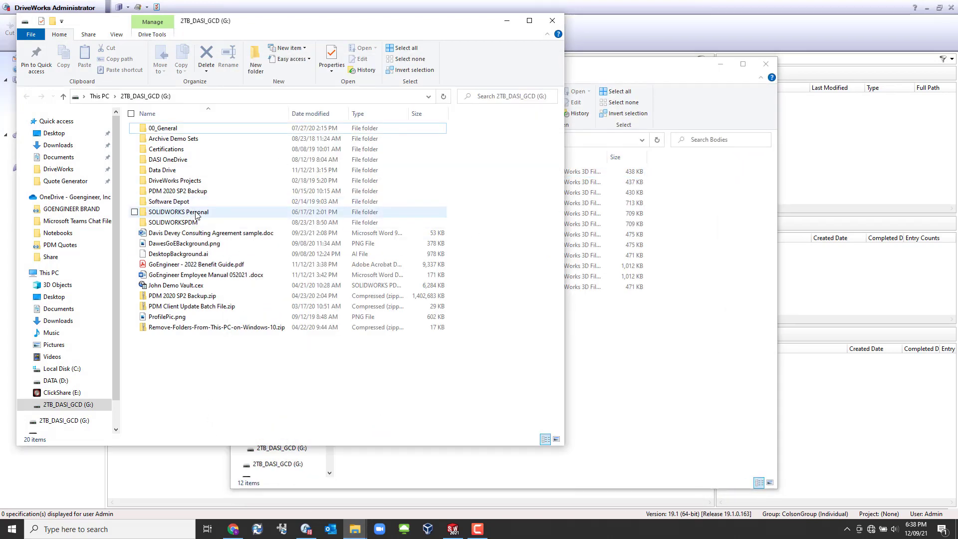
double_click(195, 169)
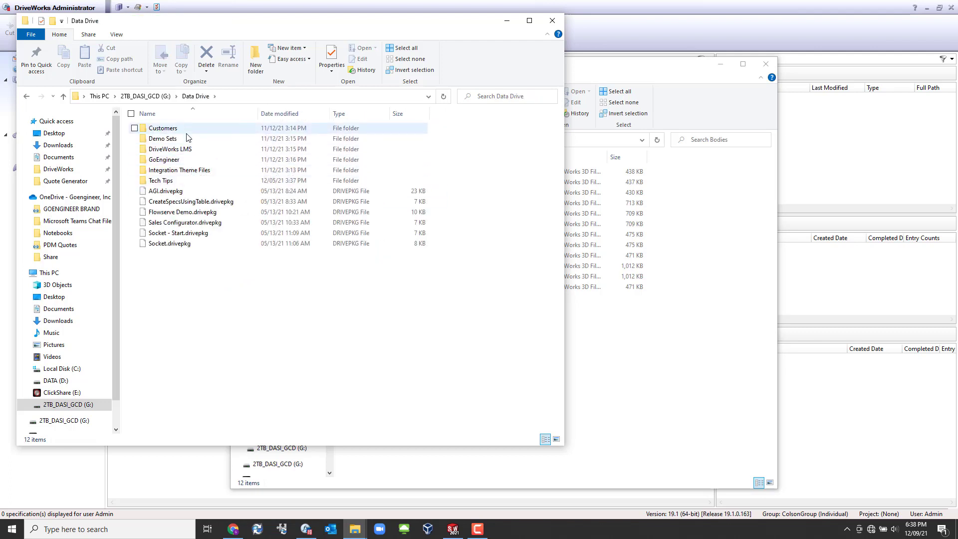
double_click(183, 160)
double_click(193, 128)
- Copy the Quote Generator folder's path from the address bar
left_click(181, 96)
key("ctrl+c")
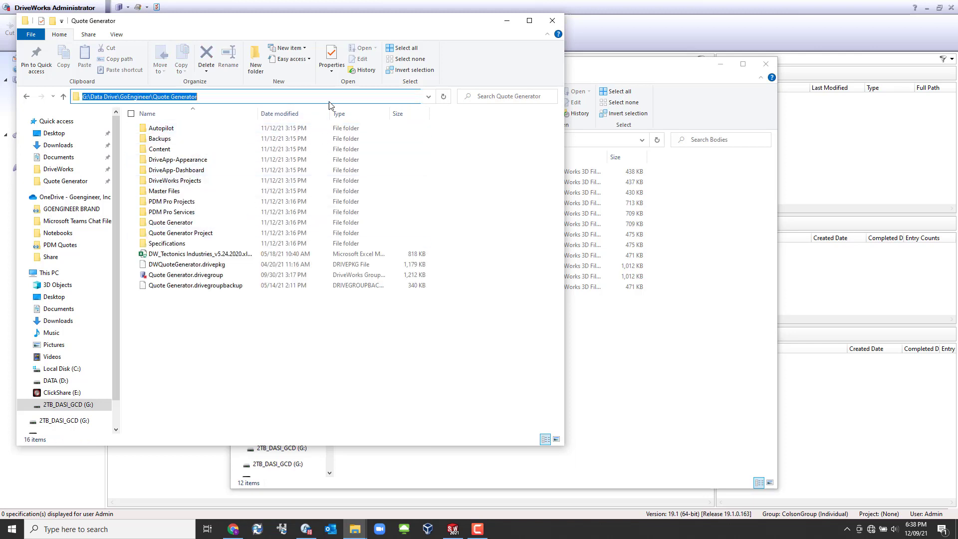
right_click(181, 96)
left_click(79, 129)
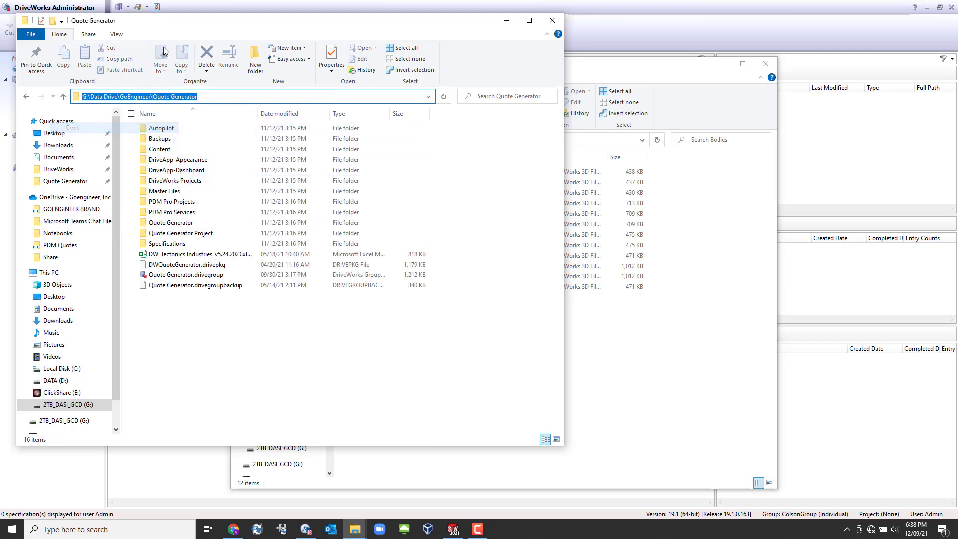
- Start opening an individual group in DriveWorks and paste the copied Quote Generator path into the browse dialog
left_click(125, 9)
left_click(128, 9)
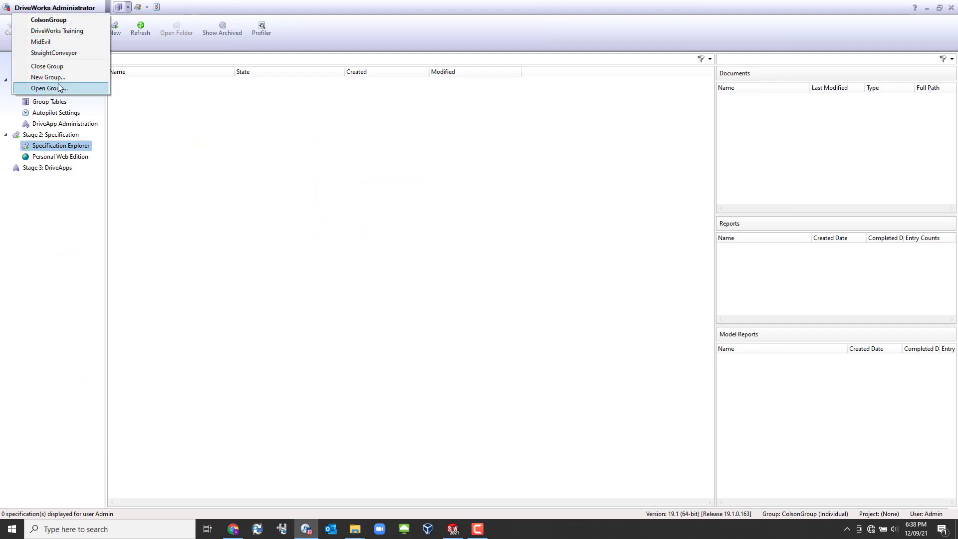
left_click(45, 75)
left_click(508, 167)
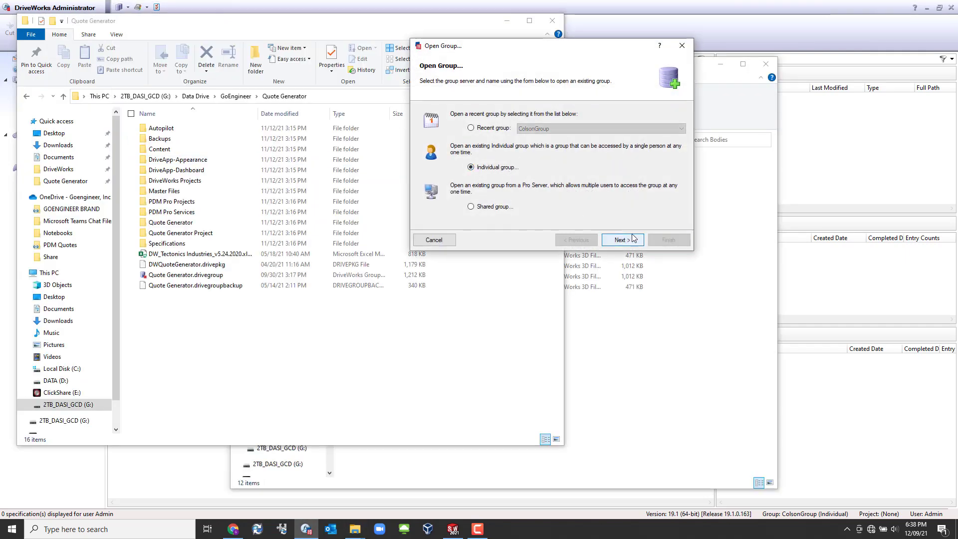
left_click(622, 240)
left_click(671, 154)
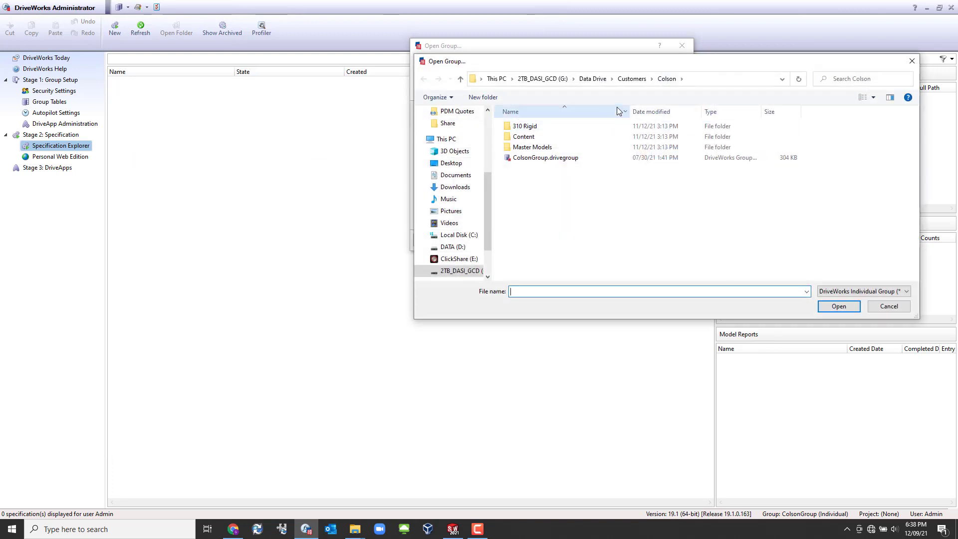
left_click(698, 79)
key("ctrl+v")
key("Return")
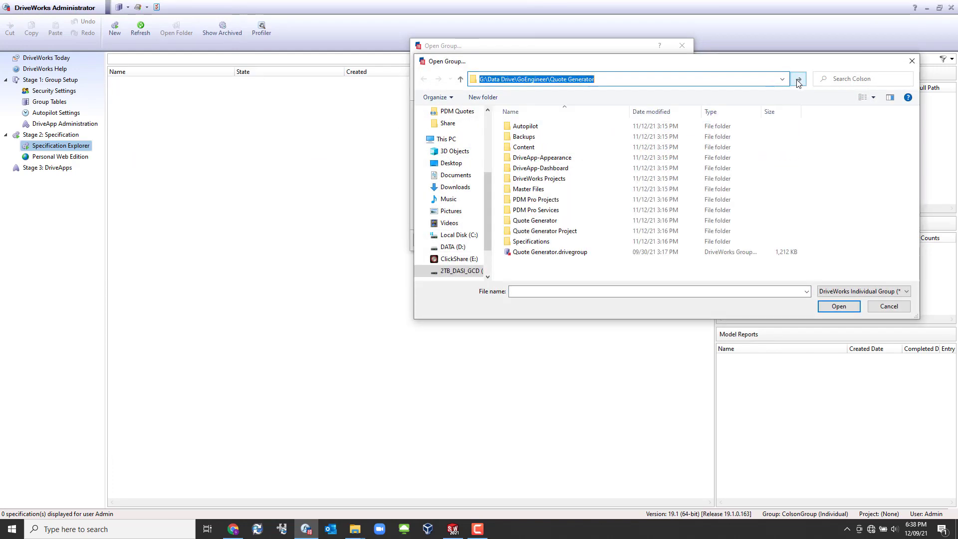
- Select Quote Generator.drivegroup and finish opening the group
left_click(574, 252)
left_click(839, 306)
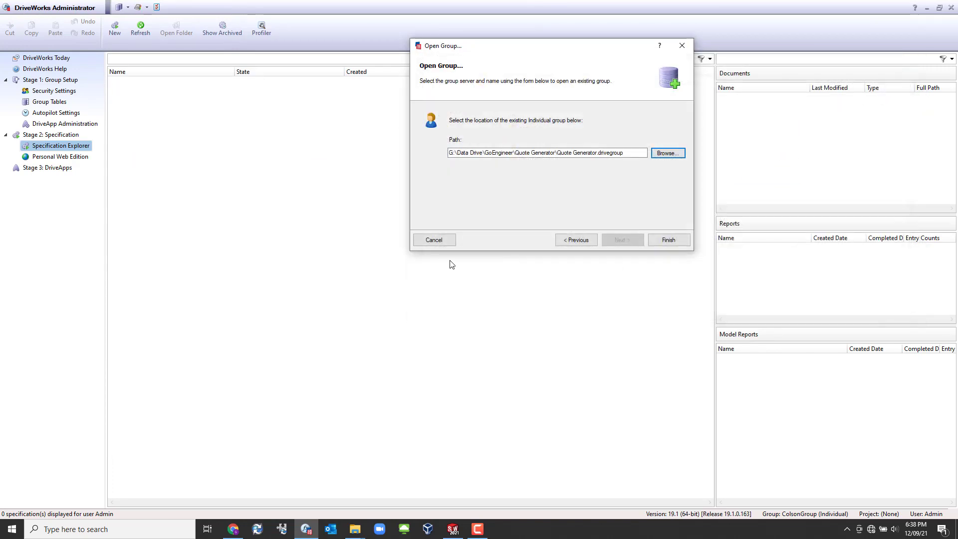
left_click(670, 240)
- Try to log on to the Quote Generator group by entering the account password
left_click(557, 296)
left_click(535, 300)
left_click(488, 267)
key("Return")
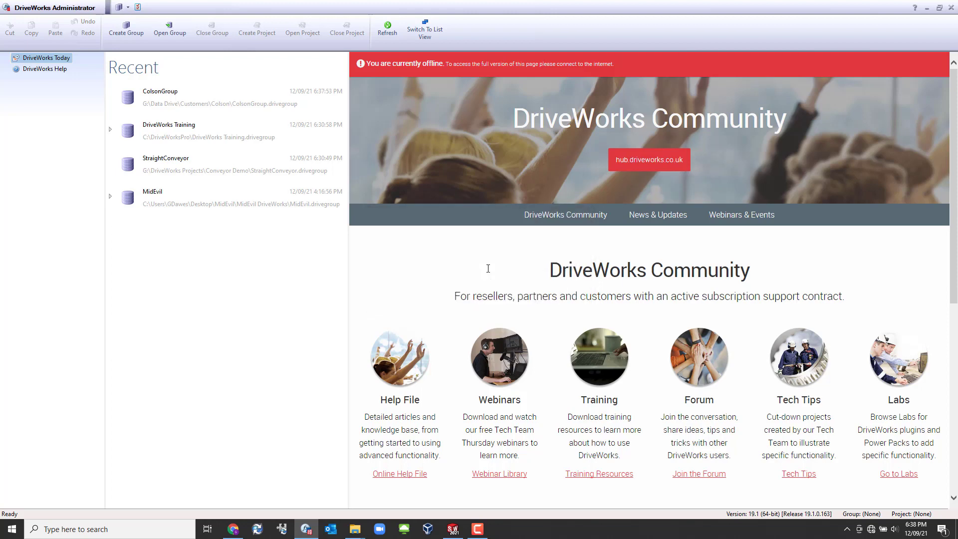
key("Return")
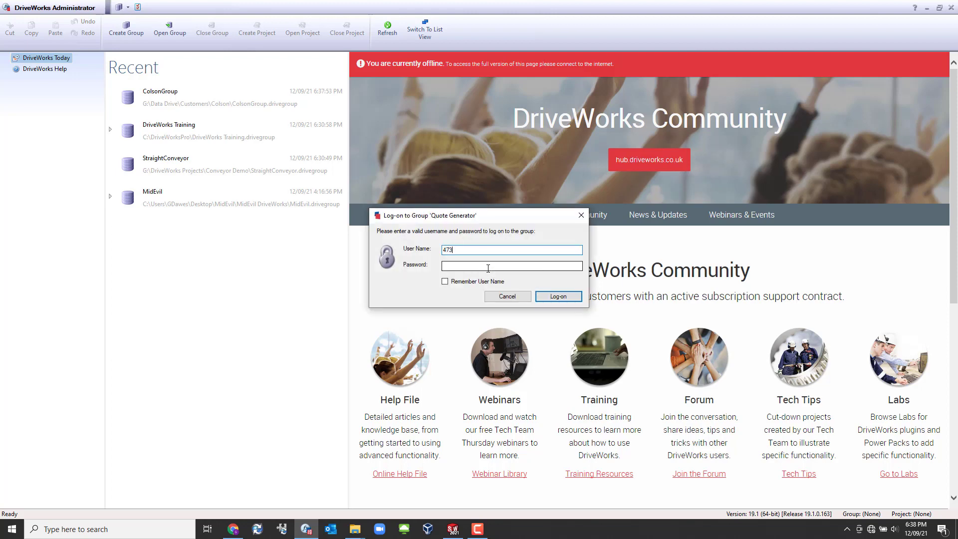
key("Return")
key("Return")
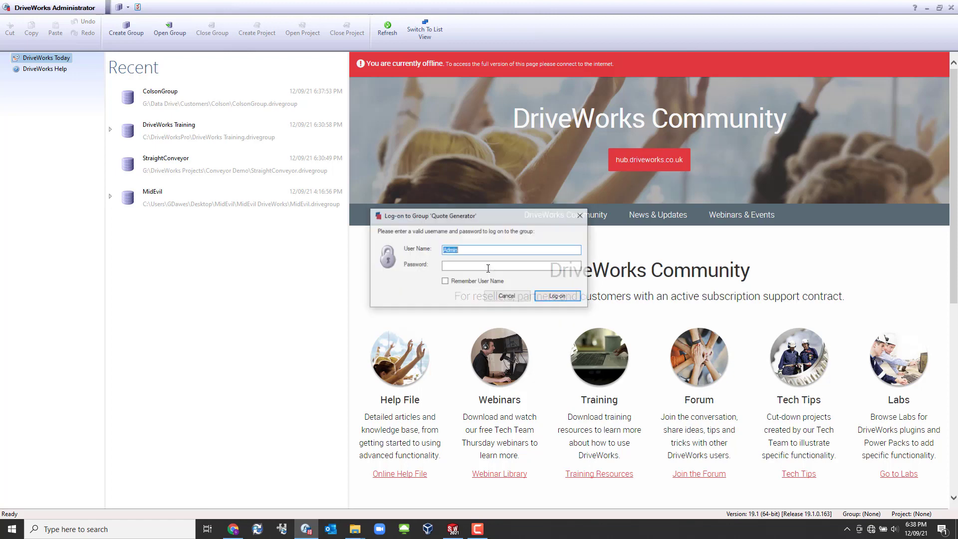
- Enter the account password and log on to the Quote Generator group as Admin
left_click(488, 266)
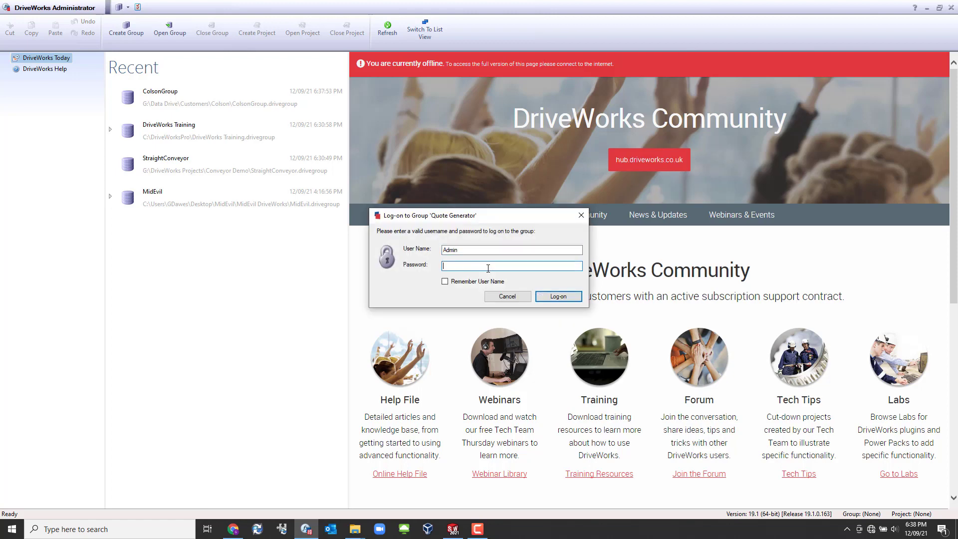
key("Return")
key("Return")
type("****")
key("Return")
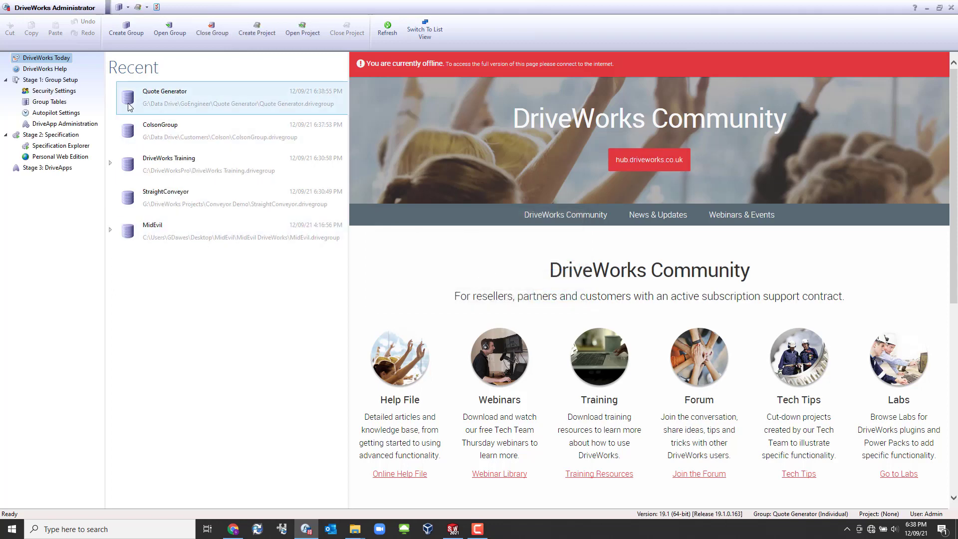
- Try to create a new Quote Generator specification in the Specification Explorer, then close DriveWorks Administrator
left_click(79, 146)
left_click(124, 44)
left_click(510, 315)
left_click(548, 302)
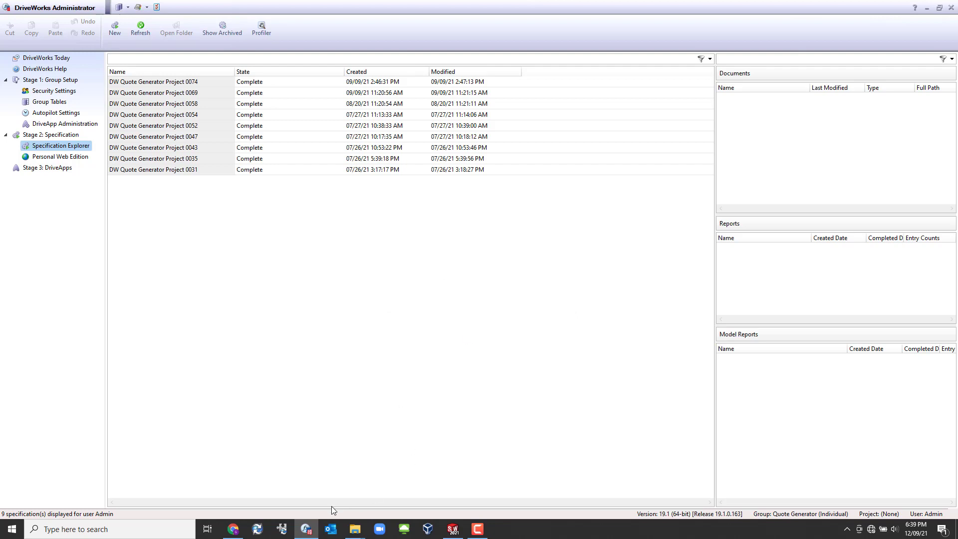
left_click(951, 8)
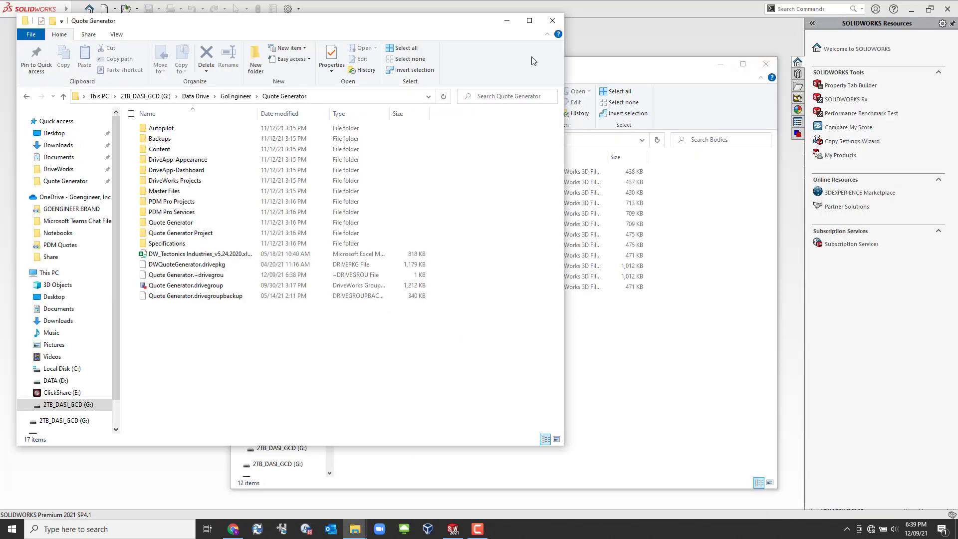
- Close the Quote Generator folder windows and bring File Explorer back up
left_click(552, 17)
left_click(770, 65)
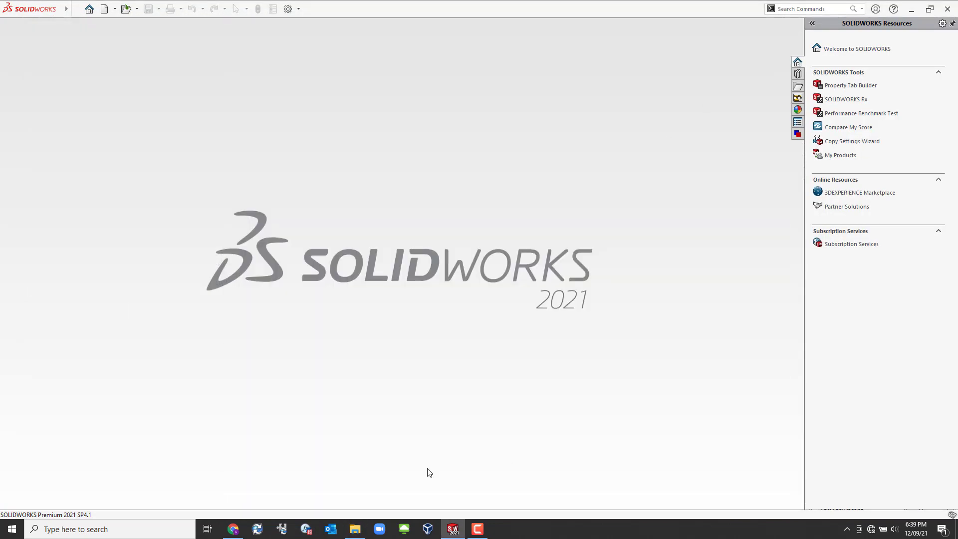
left_click(355, 528)
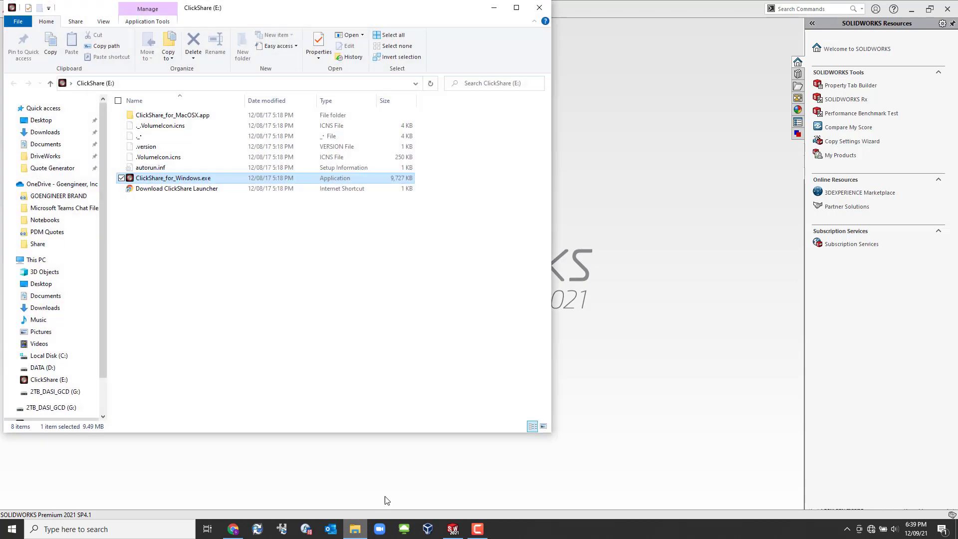
left_click(494, 7)
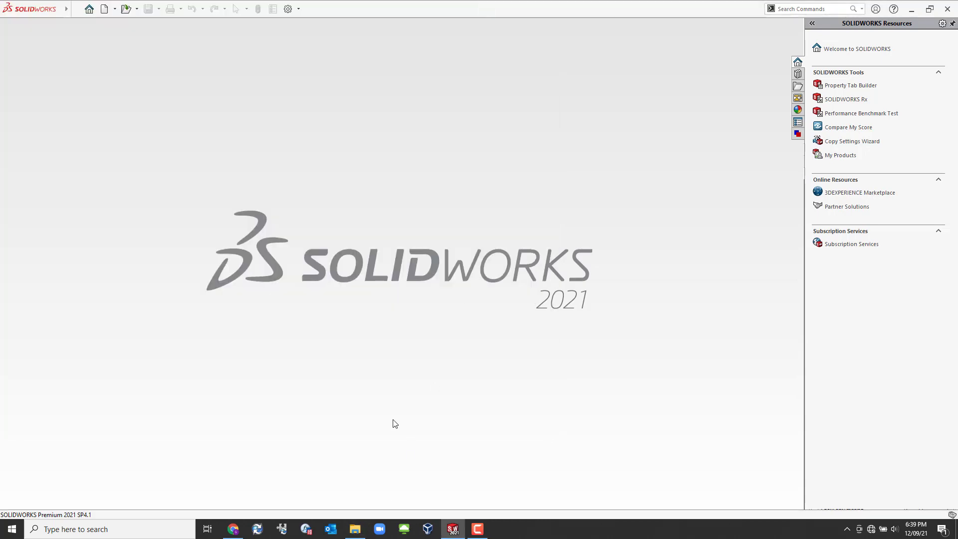
left_click(362, 532)
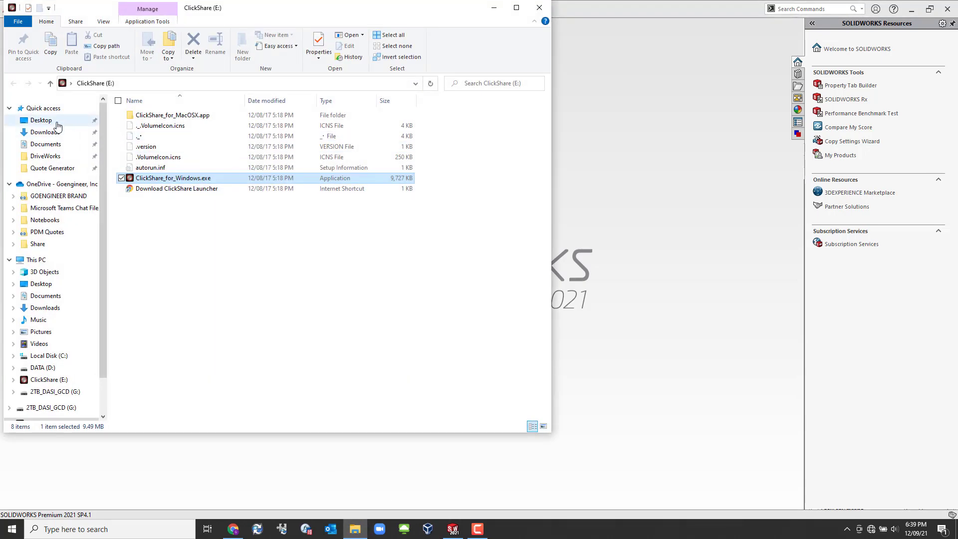
- Open Tri-Tone Inferno.DRIVE3D from Desktop > MidEvil > MidEvil DriveWorks > Drive3D in the DriveWorks 3D Viewer
left_click(45, 121)
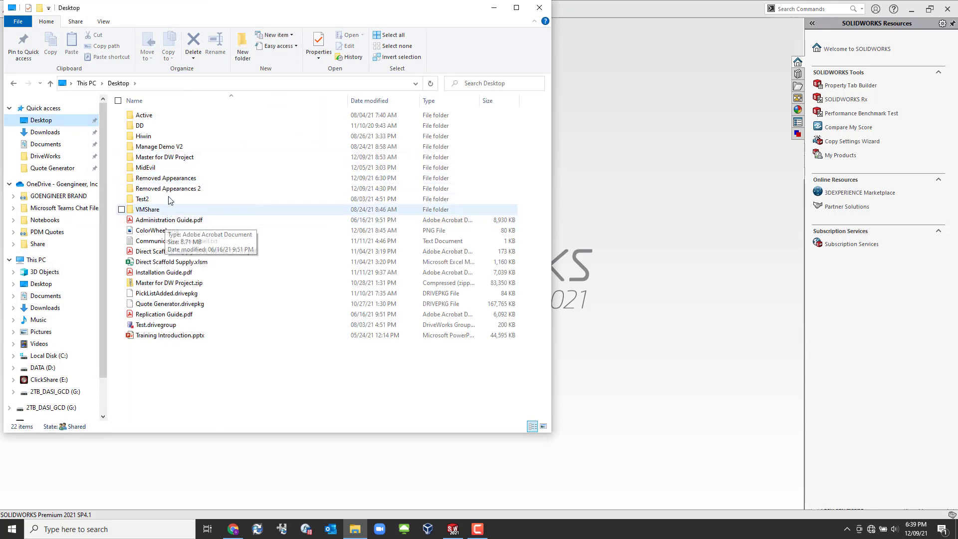
double_click(165, 168)
double_click(170, 157)
double_click(164, 126)
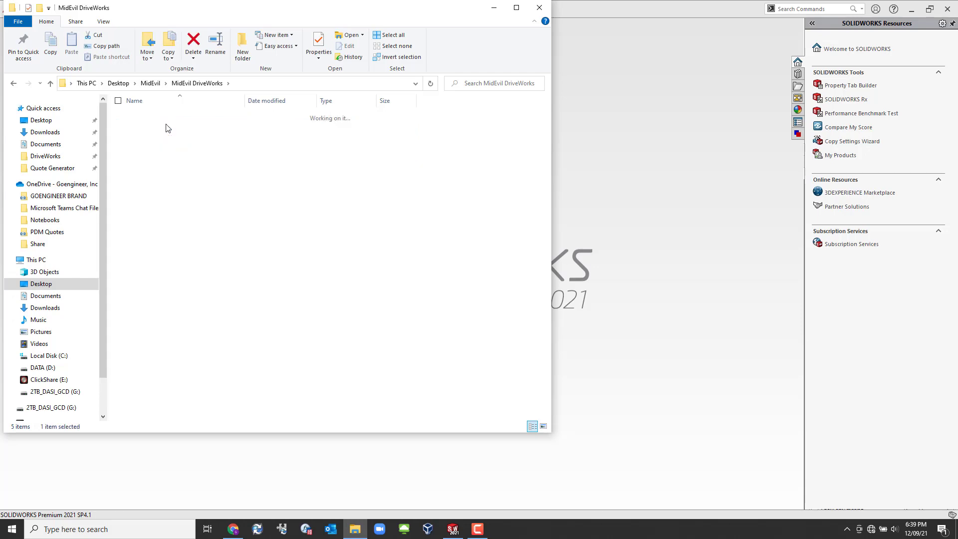
left_click(168, 200)
double_click(168, 199)
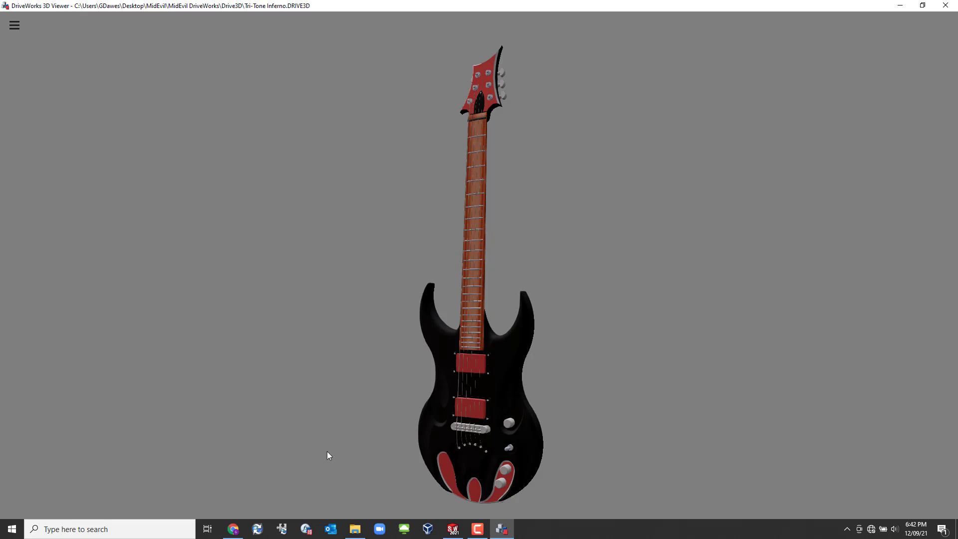
- Browse the MidEvil DriveWorks folder, its drivegroup file and the MidEvil Guitars project folder
left_click(354, 527)
left_click(257, 235)
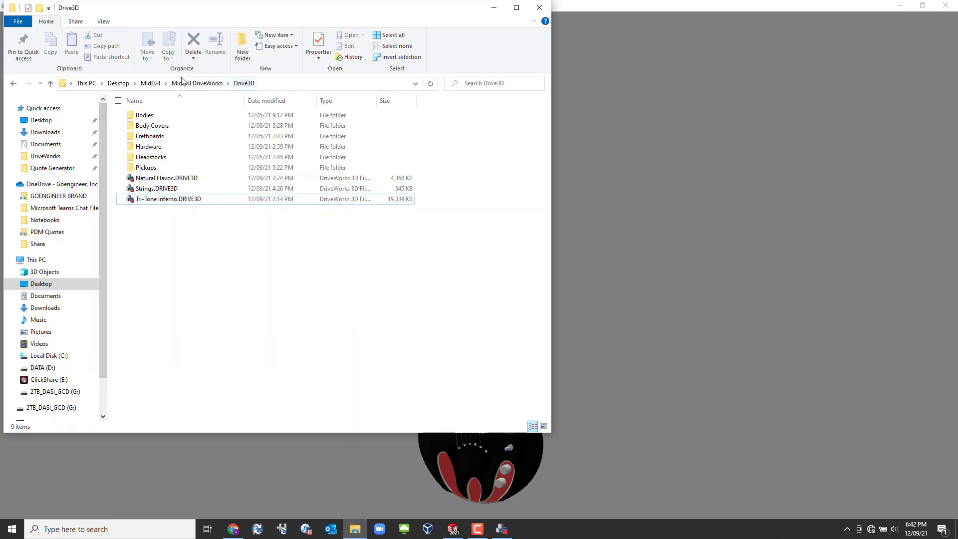
left_click(150, 83)
left_click_drag(251, 14, 408, 76)
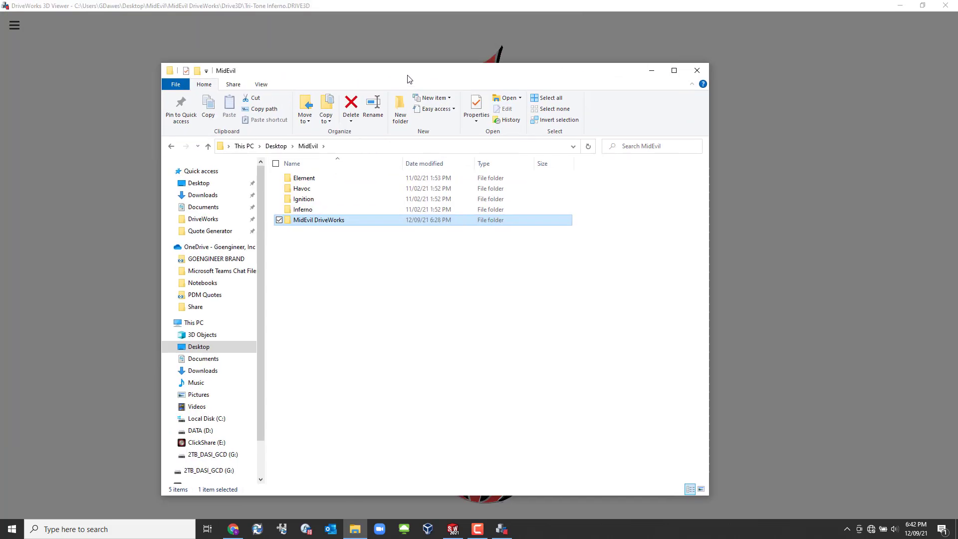
double_click(320, 220)
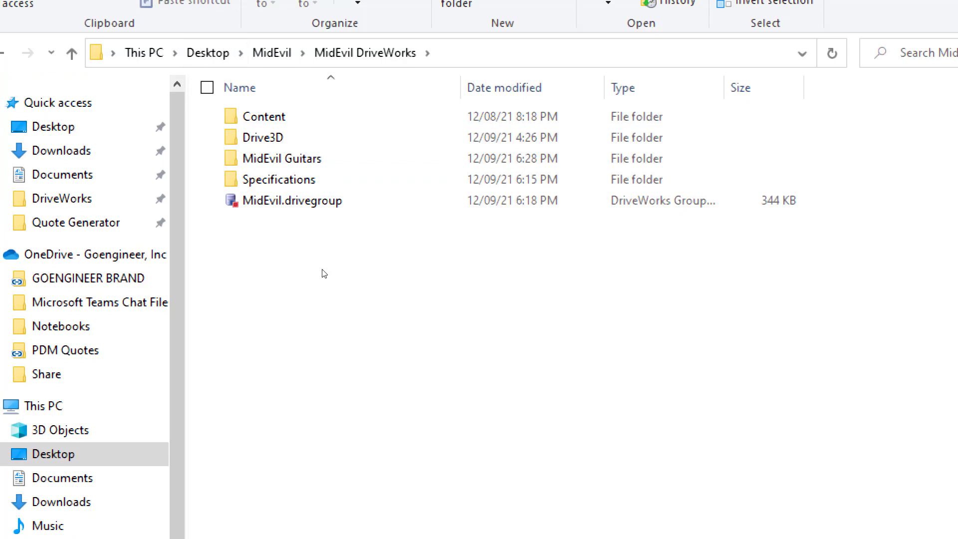
left_click(328, 205)
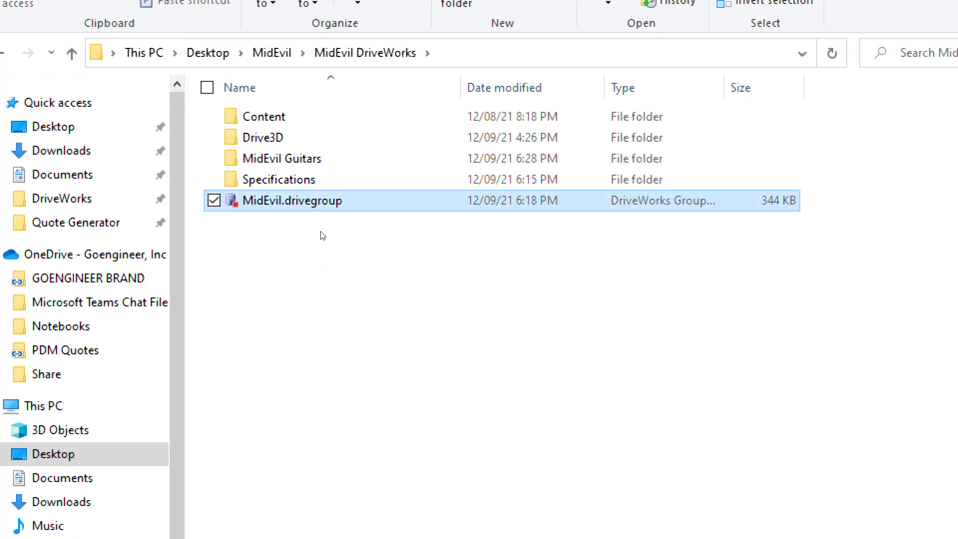
left_click(322, 240)
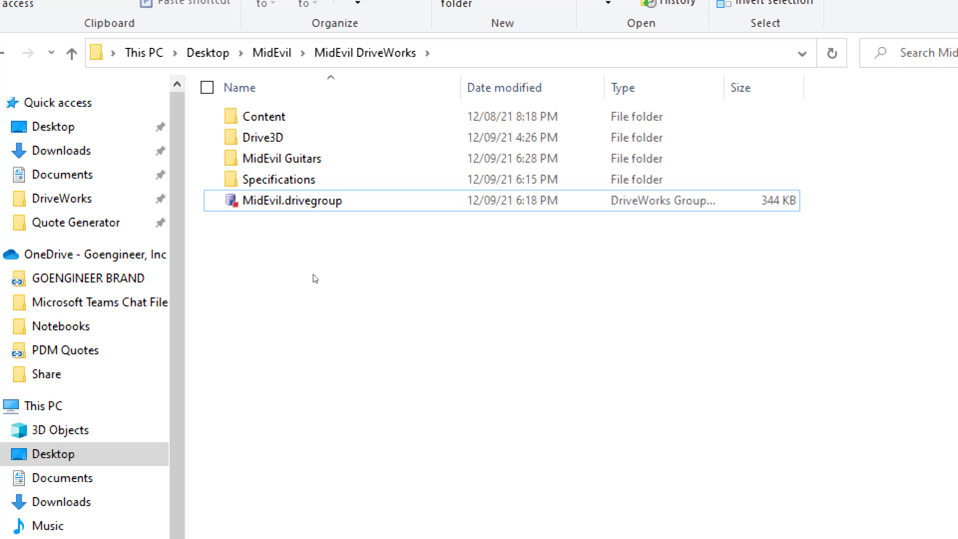
left_click(330, 158)
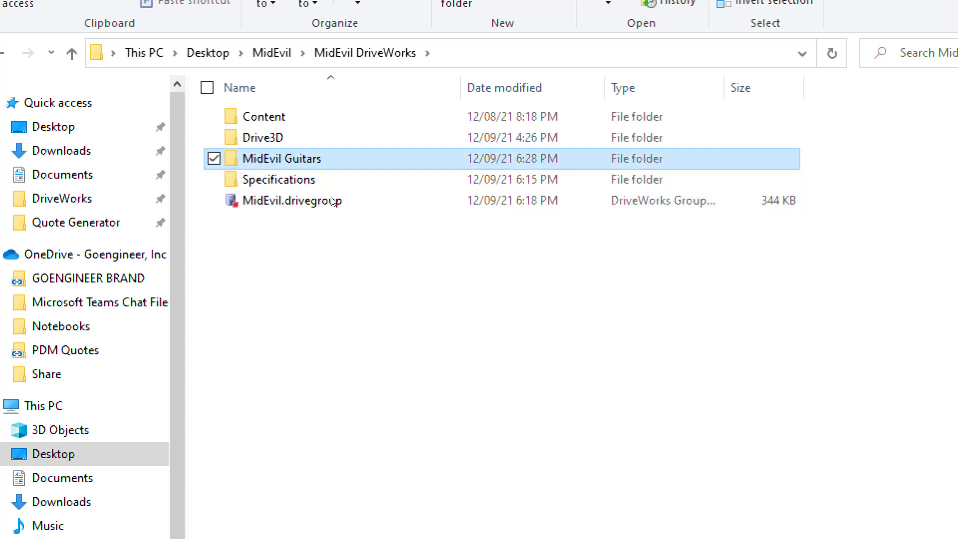
double_click(342, 158)
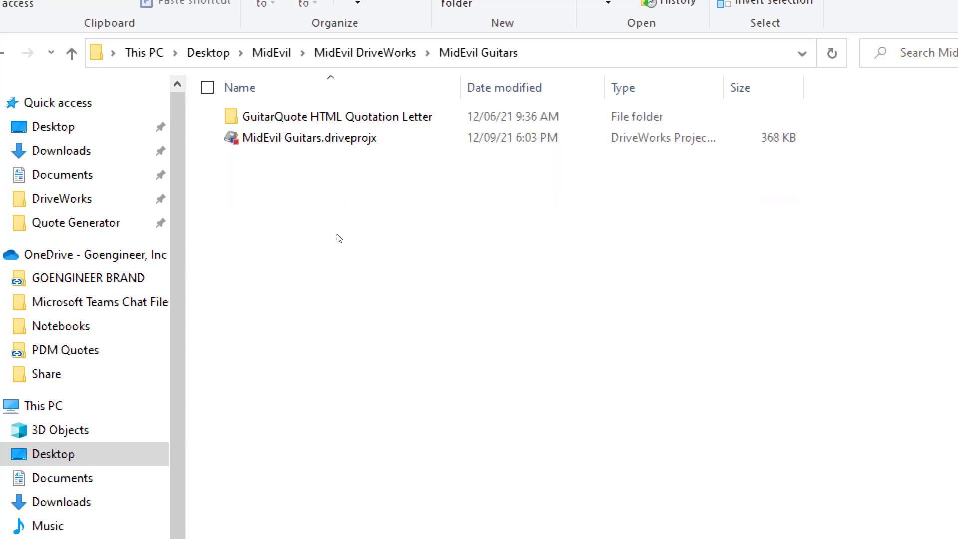
left_click(329, 140)
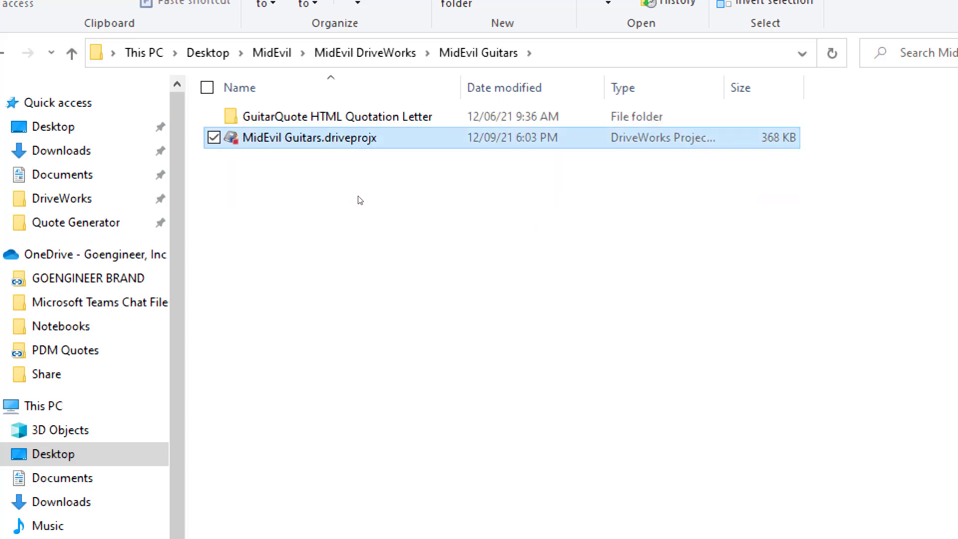
- Examine the images in the Content folder's Body Style subfolder, then return to MidEvil DriveWorks
key("alt+Up")
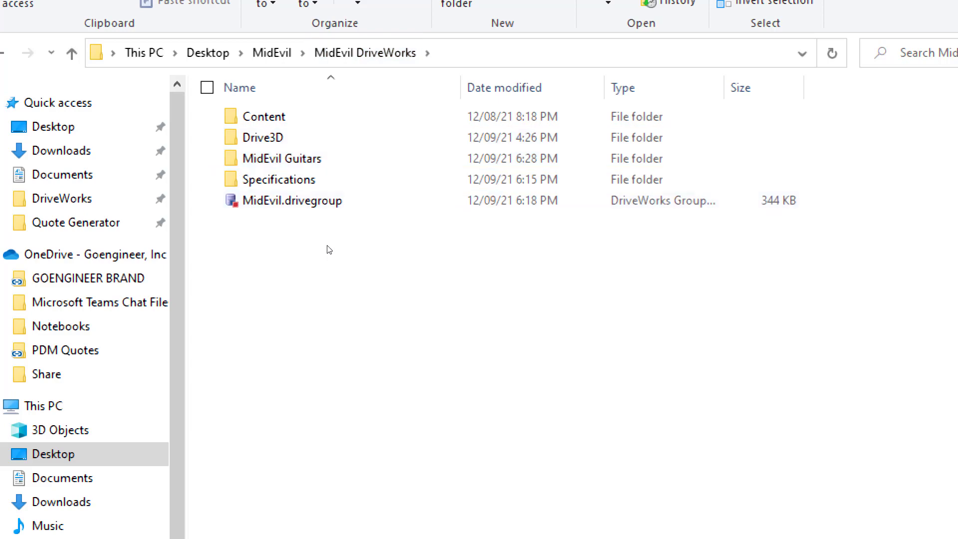
left_click(314, 116)
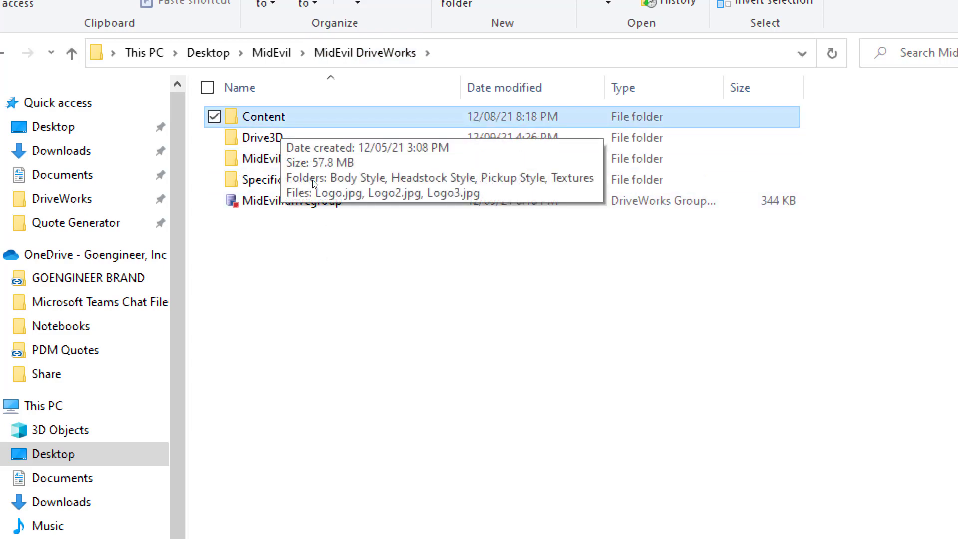
key("Return")
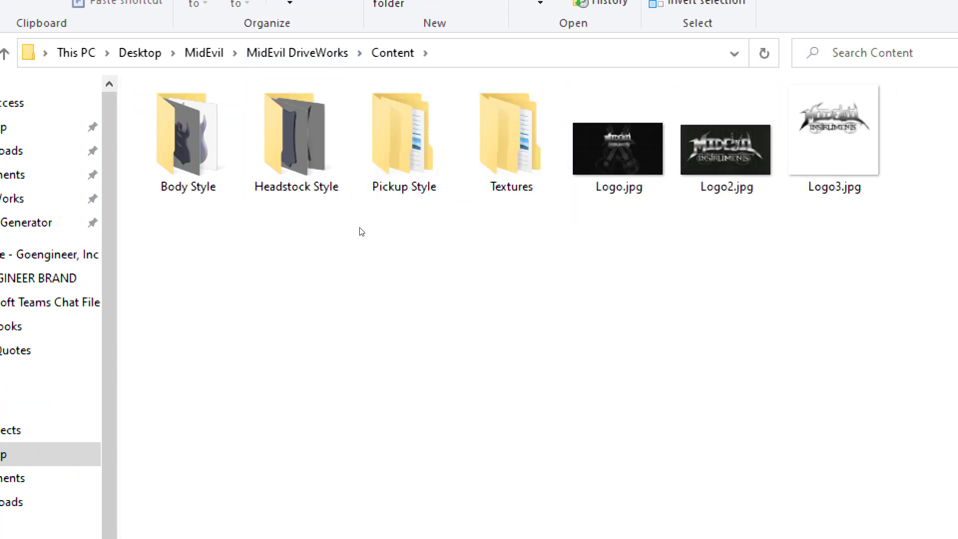
double_click(177, 143)
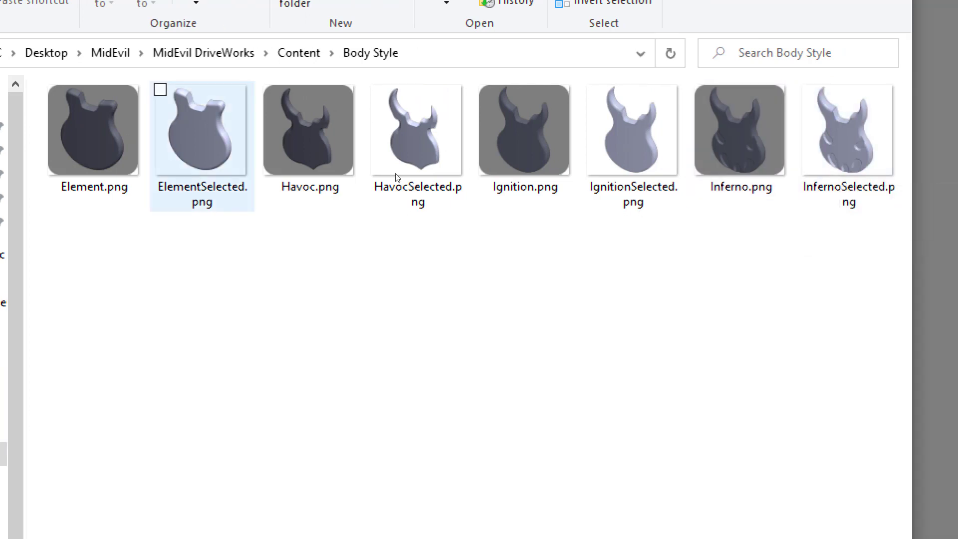
left_click(204, 52)
left_click(352, 280)
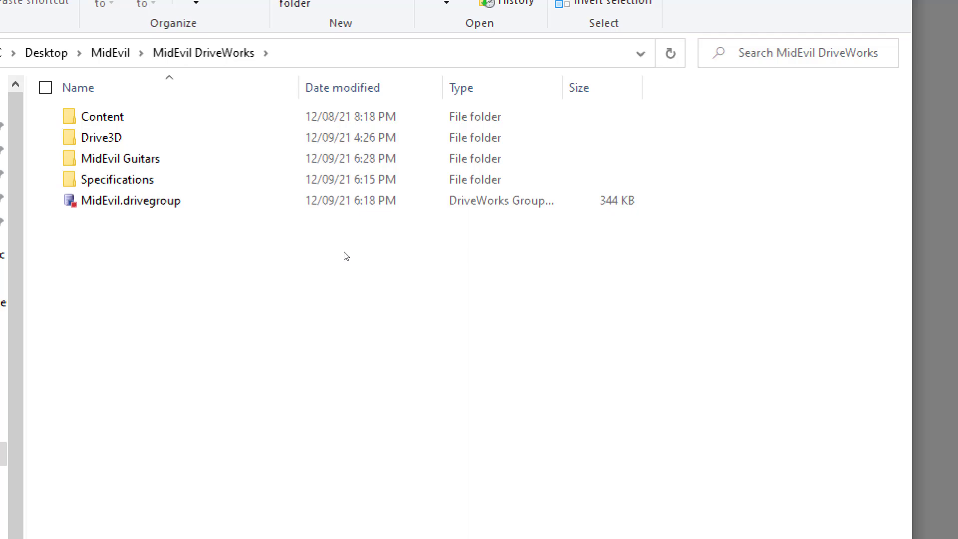
- Create a new folder named Master Files inside the MidEvil DriveWorks folder
key("shift+F10")
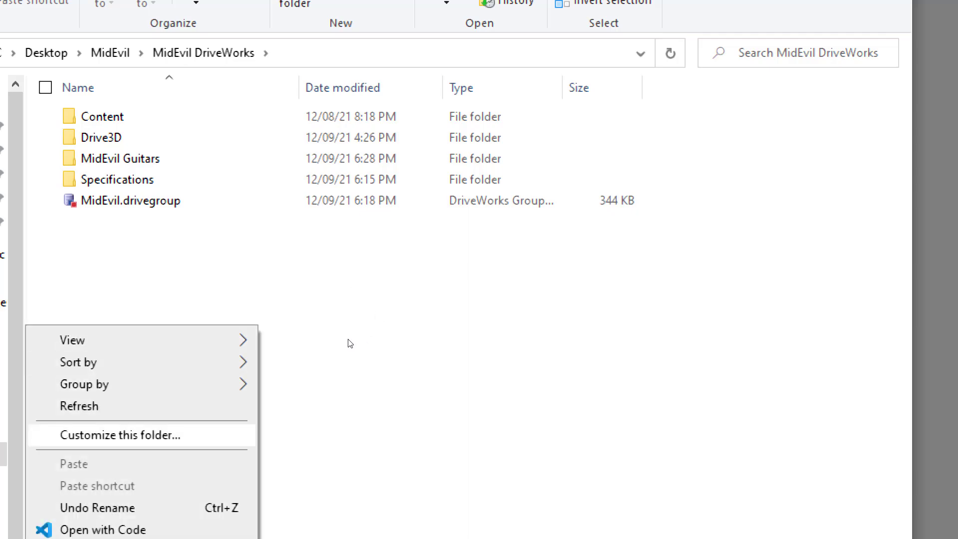
mouse_move(141, 501)
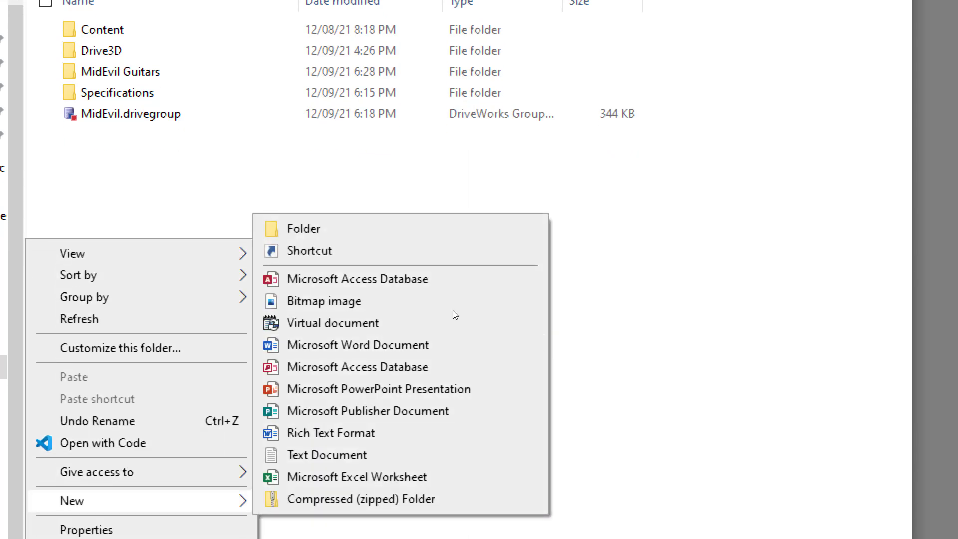
key("Return")
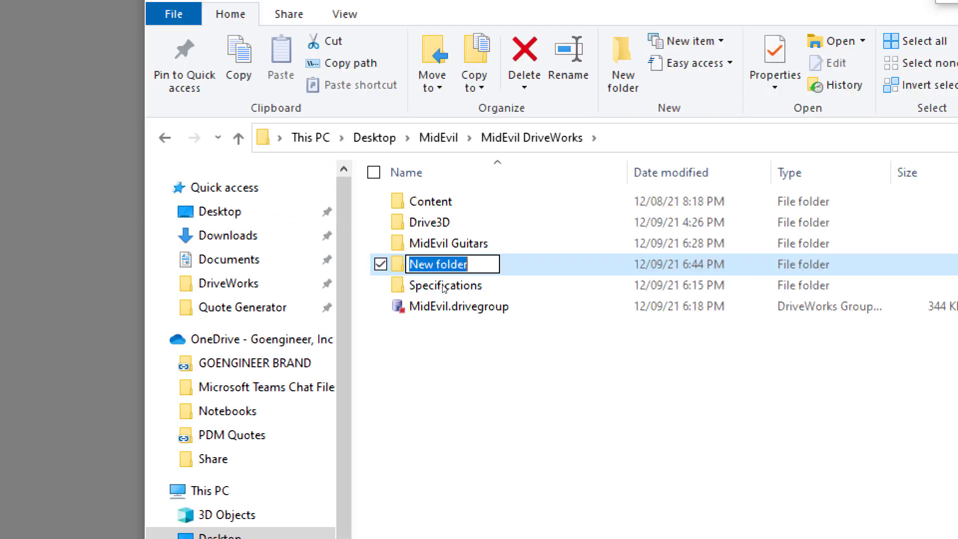
type("Master Files")
key("Return")
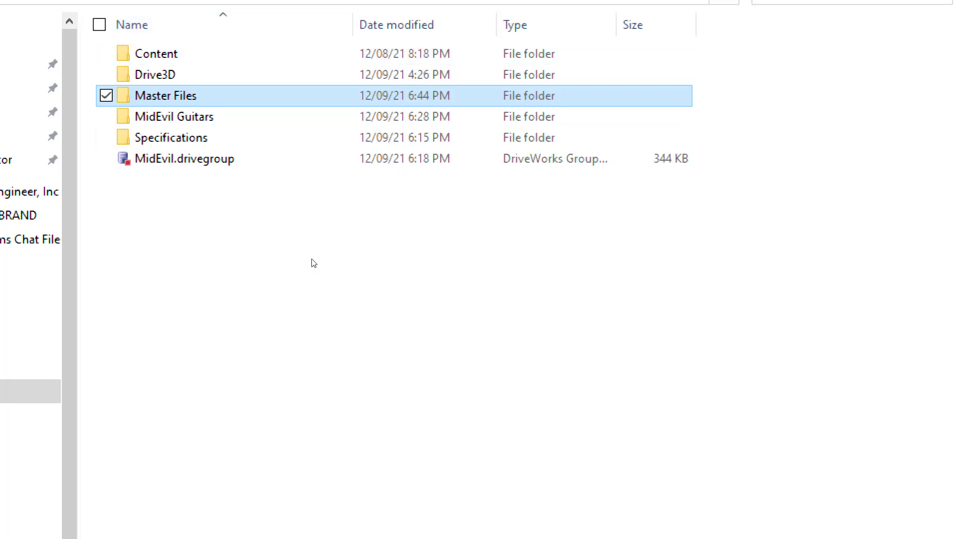
left_click(313, 263)
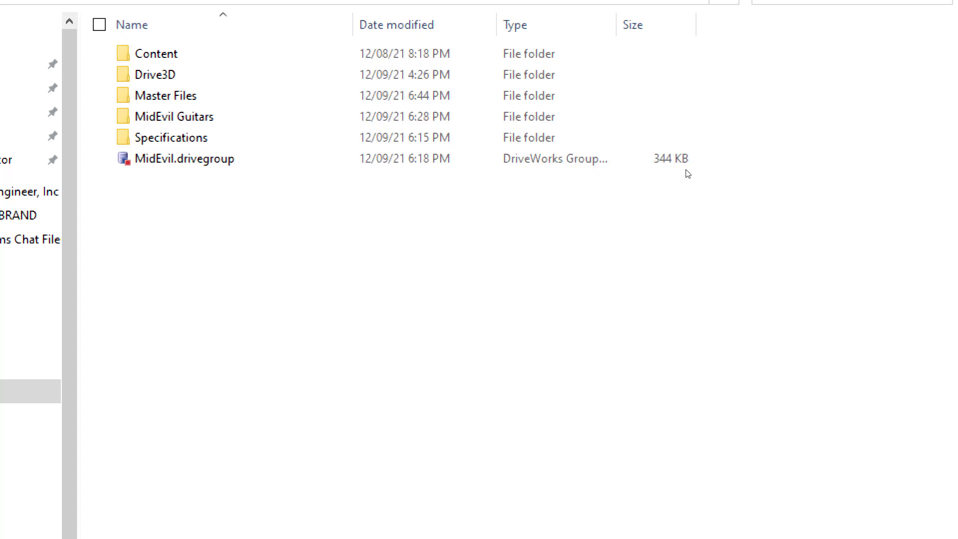
- Close the MidEvil DriveWorks folder window and the DriveWorks 3D Viewer to return to SOLIDWORKS
key("super+minus")
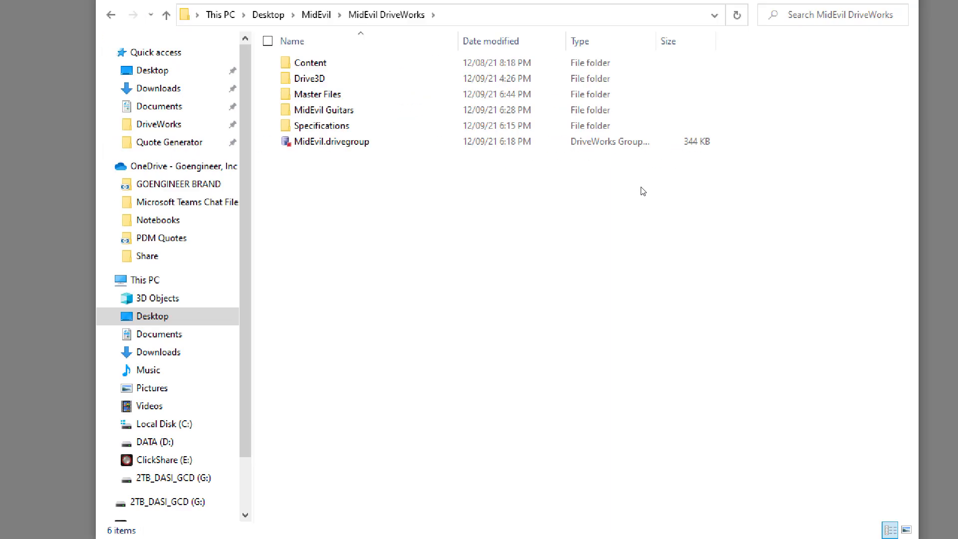
left_click(747, 47)
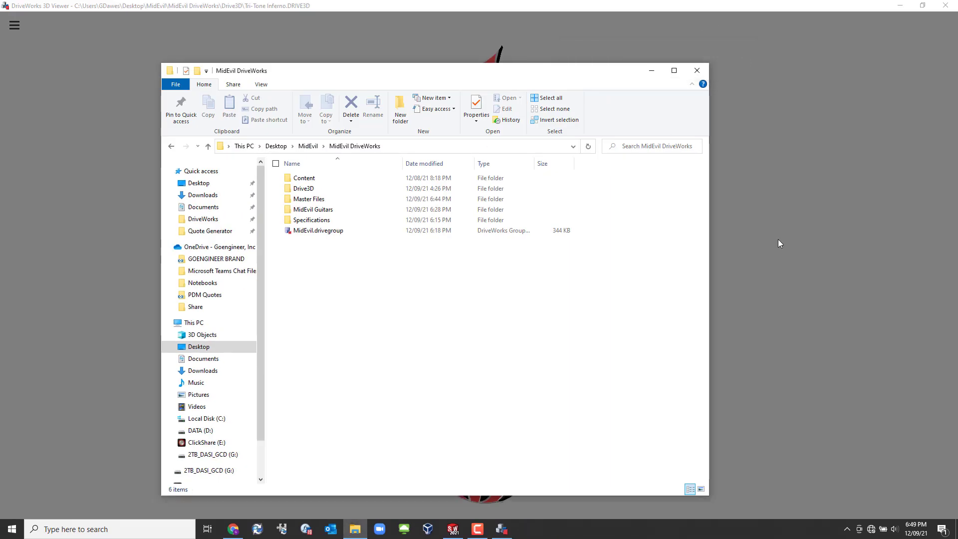
left_click(697, 70)
left_click(945, 6)
left_click(947, 8)
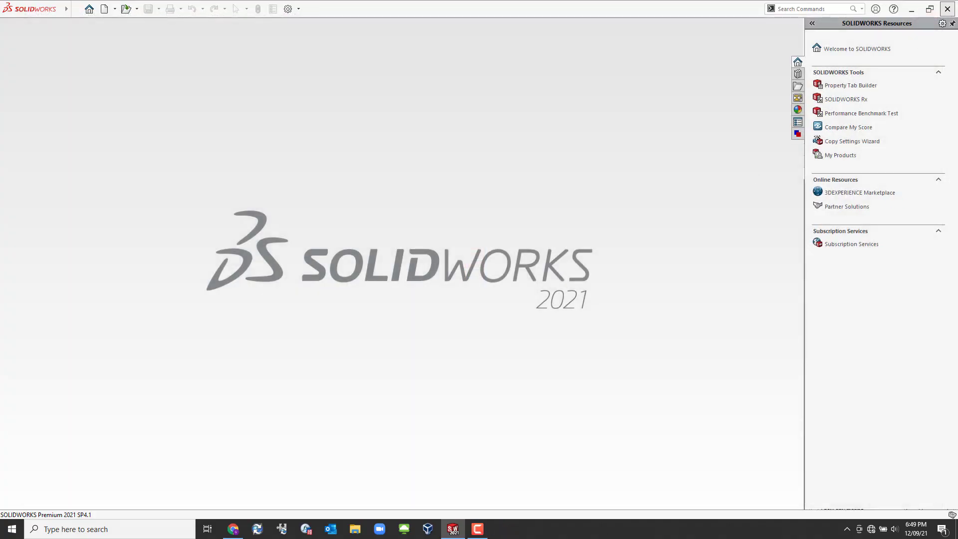